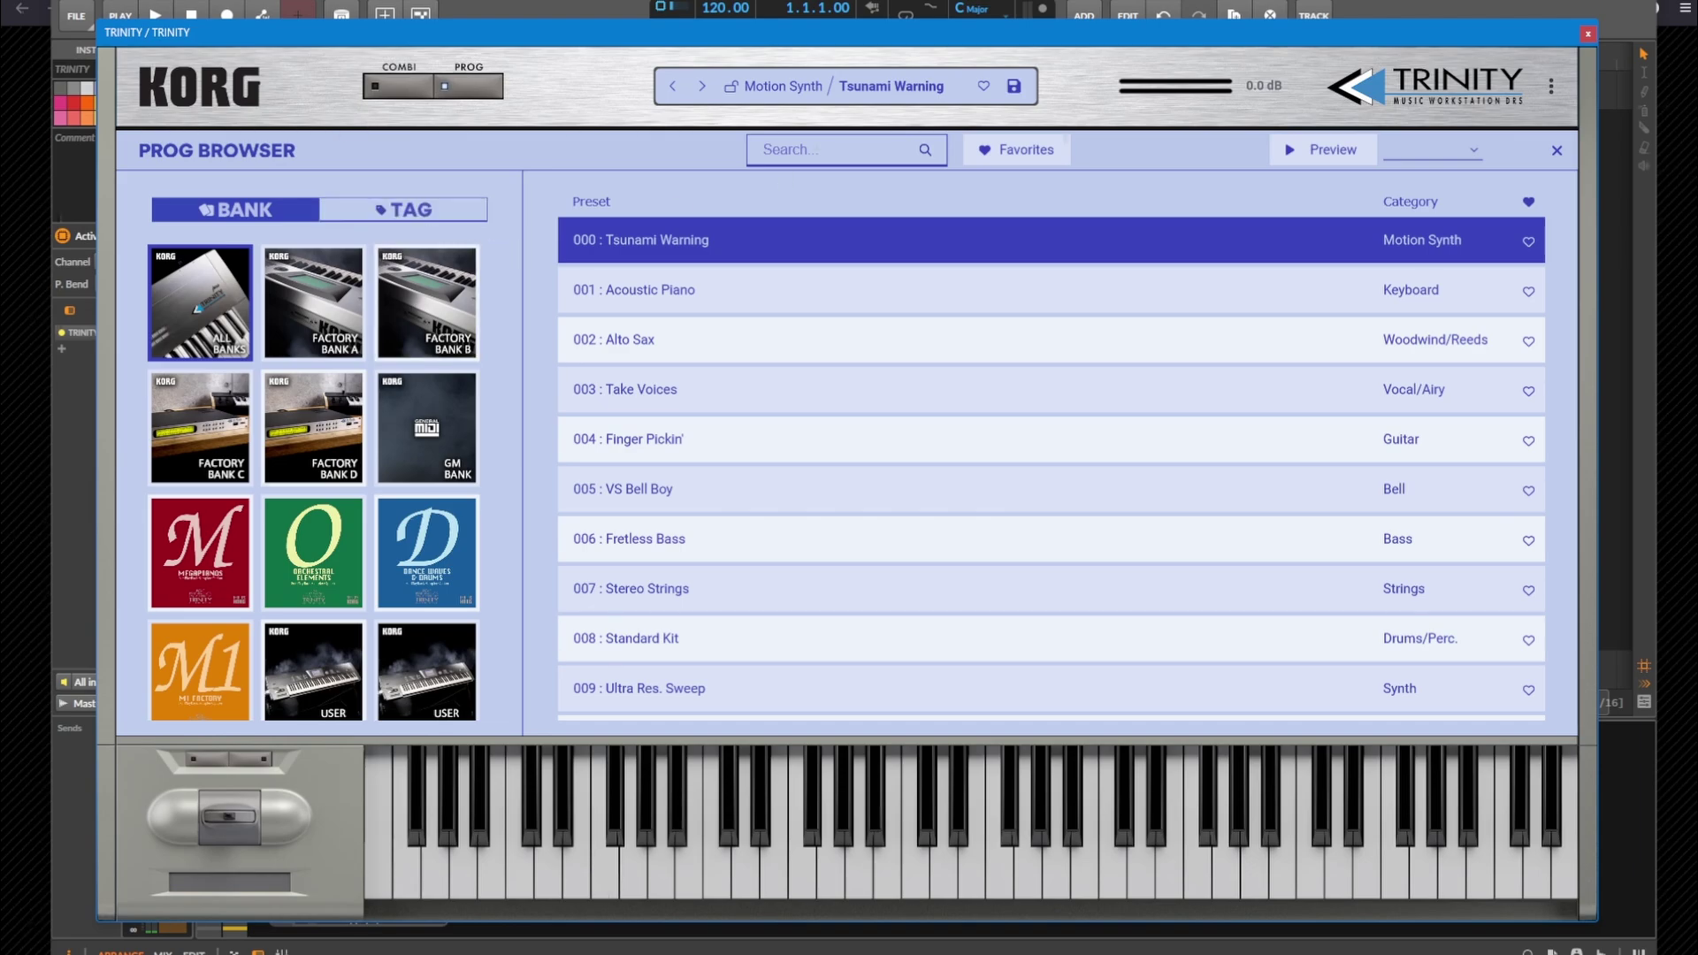
Filter Trinity's program browser with the search term '01'
left_click(836, 141)
type("01")
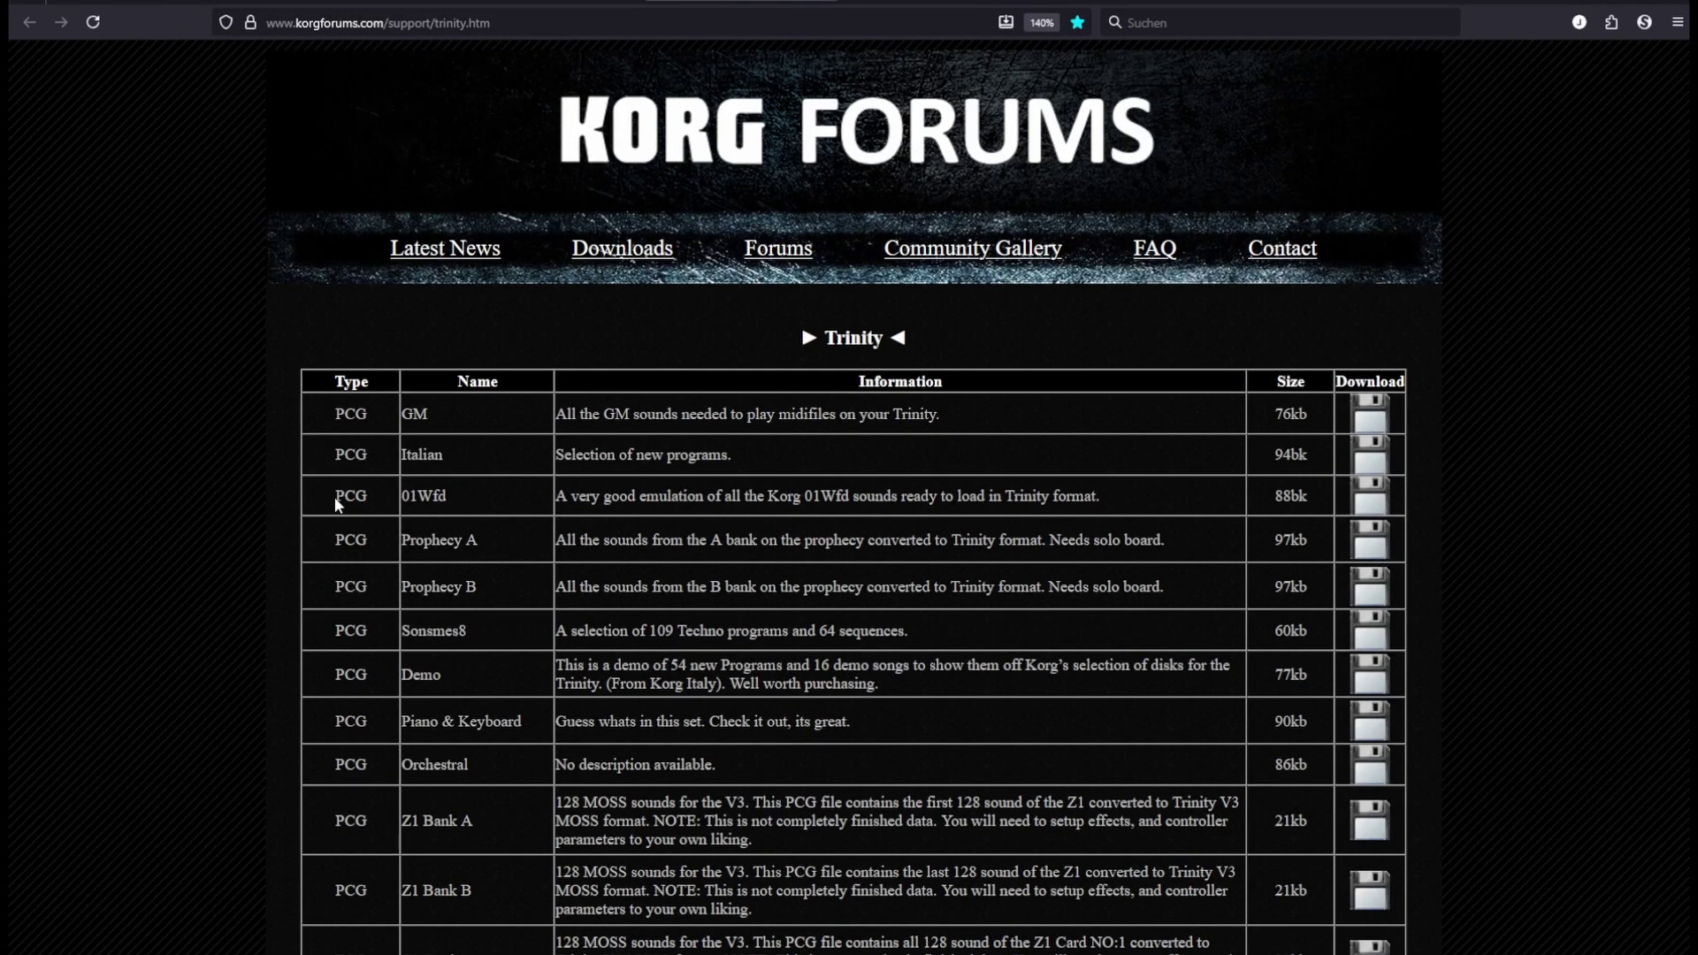
Highlight the 01Wfd sound set row on the Korg Forums Trinity PCG page
left_click_drag(332, 496, 1123, 483)
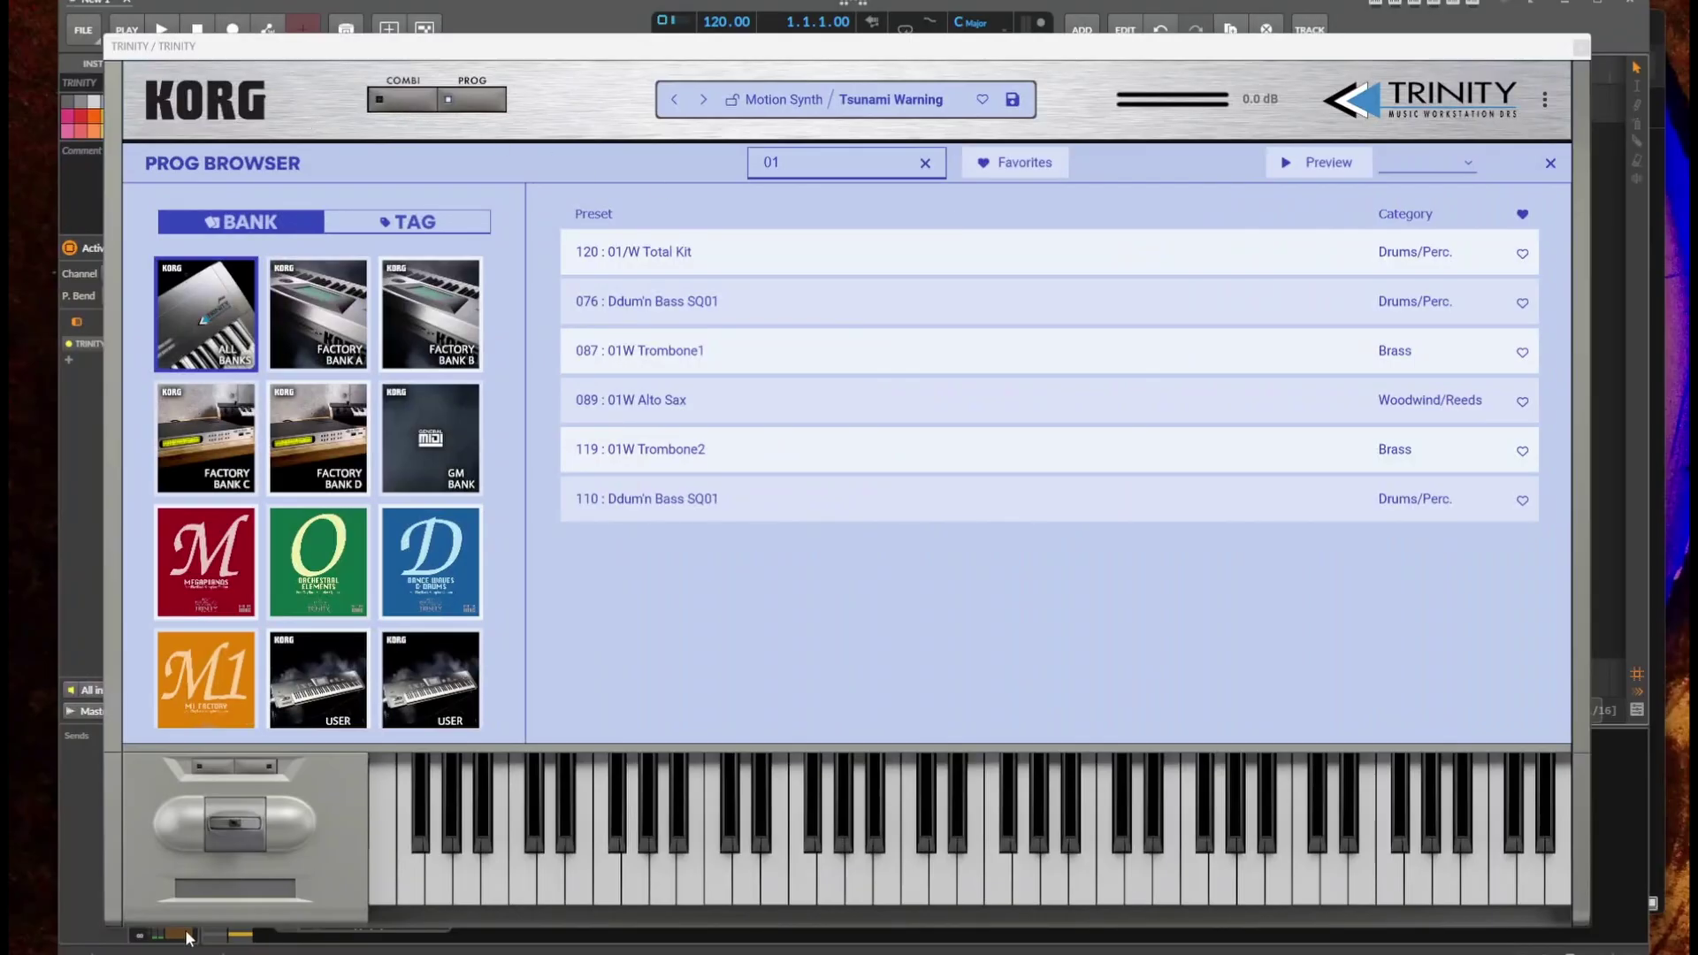
In File Explorer, go up to Common Files and select the KORG folder
key("alt+Tab")
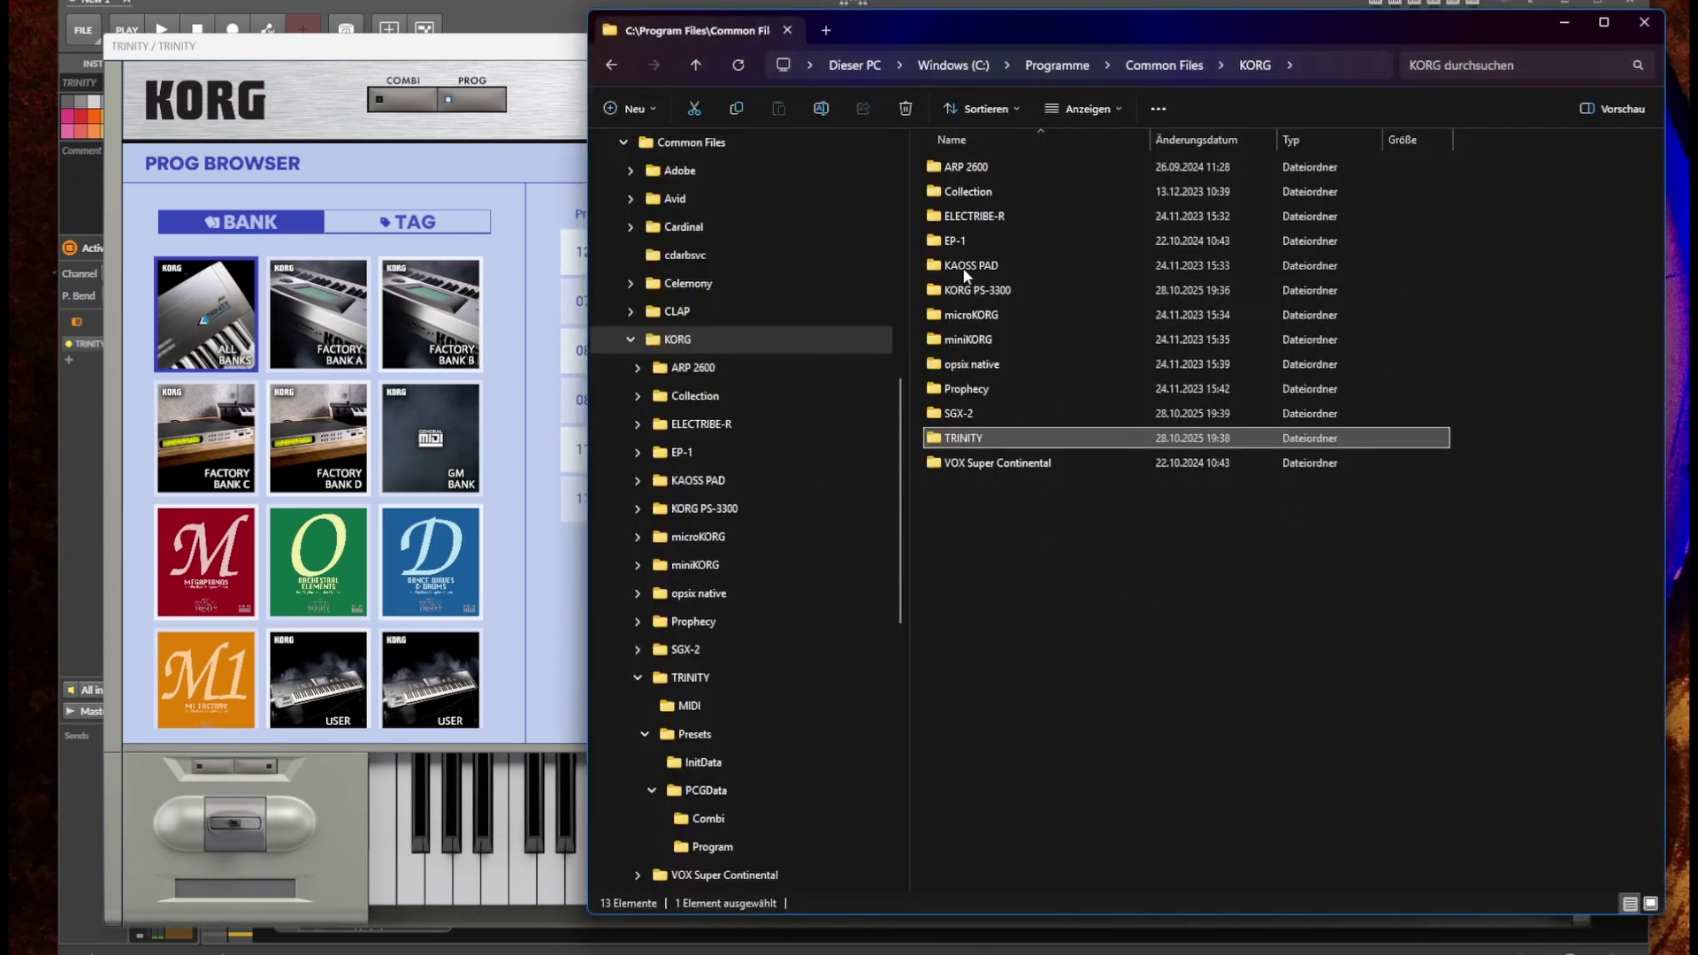
left_click_drag(966, 35, 842, 39)
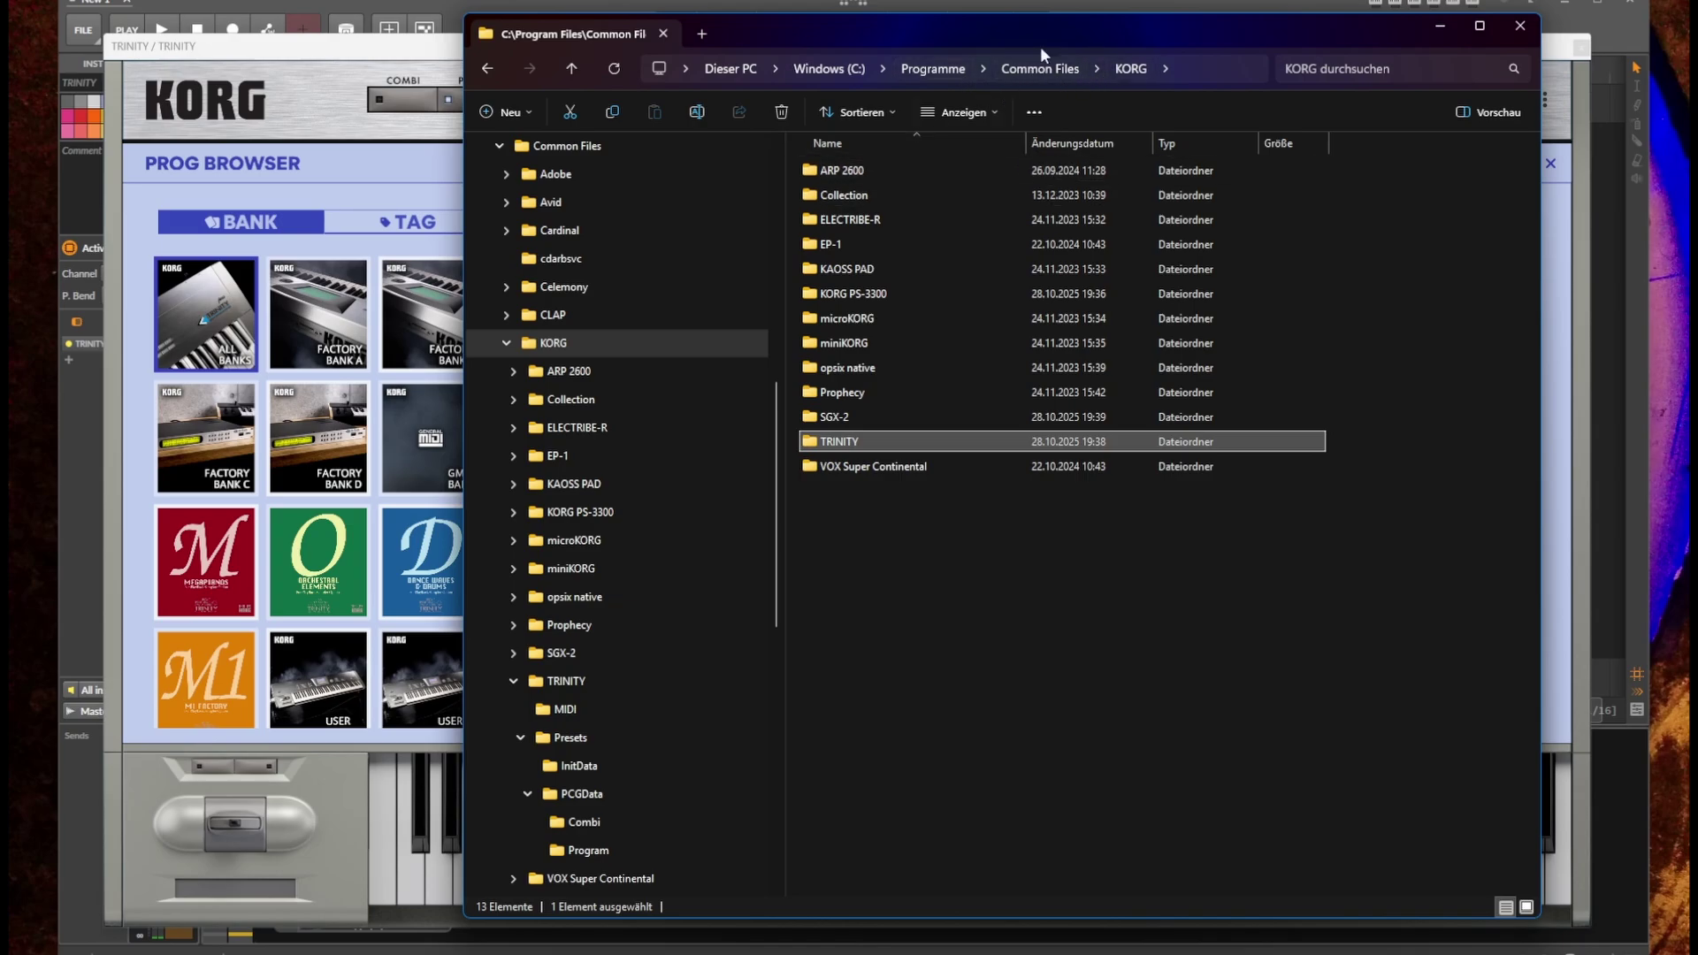
left_click(1046, 69)
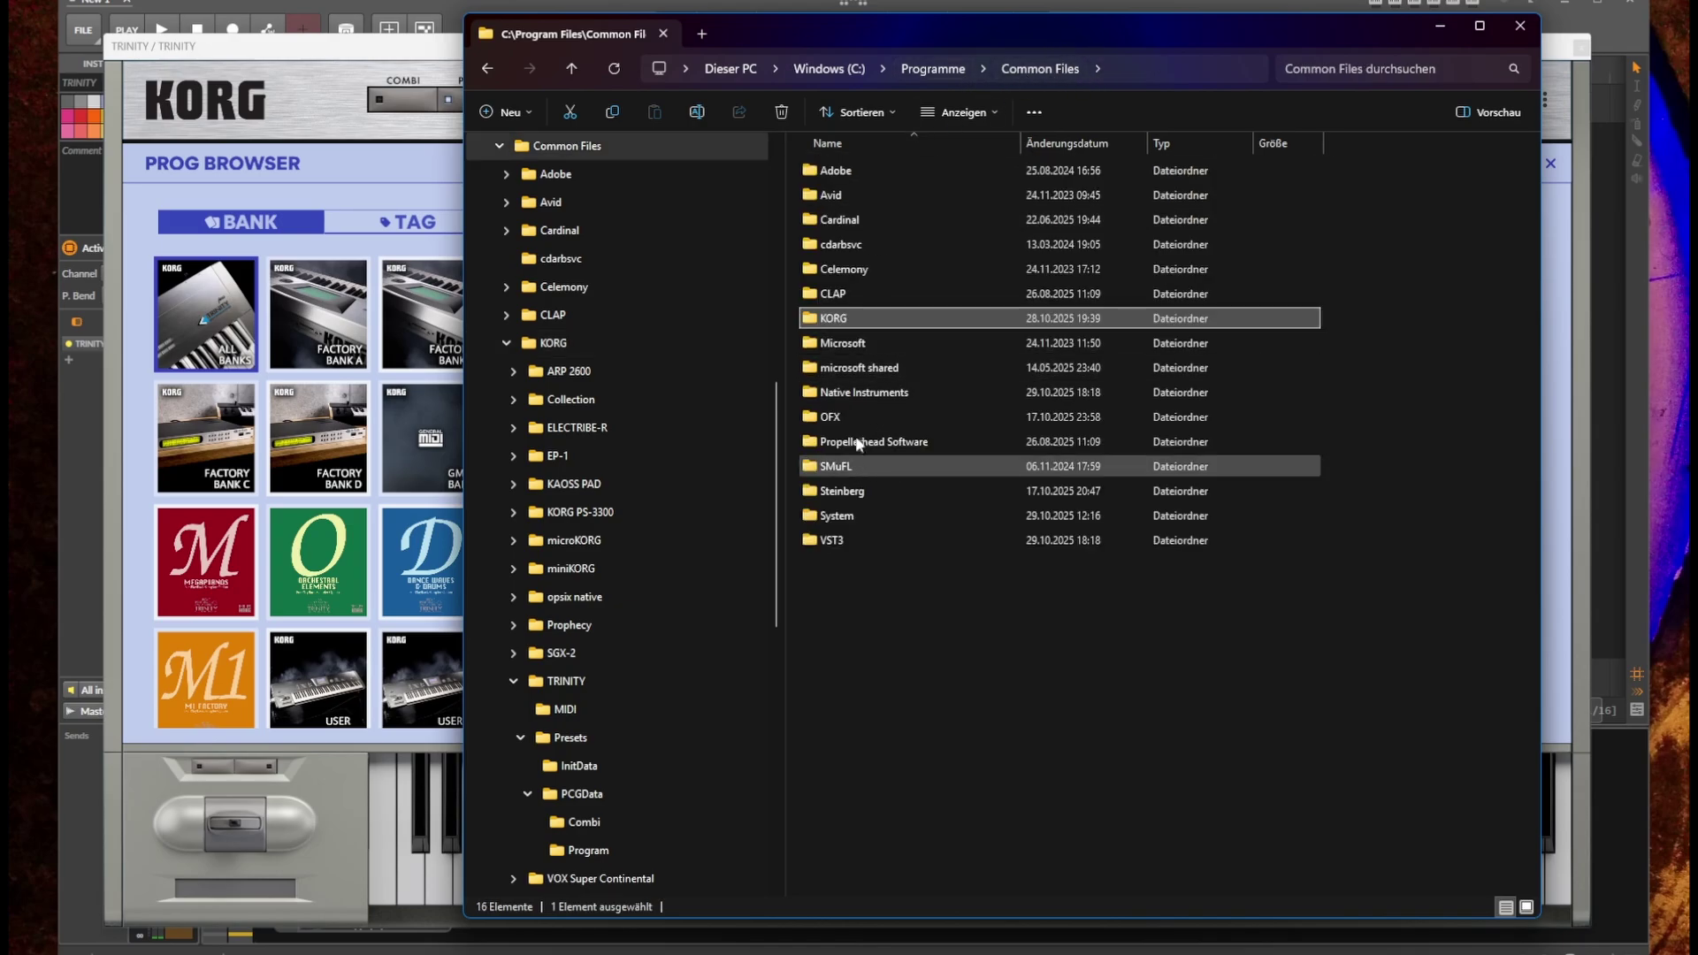
left_click(830, 293)
left_click(831, 539)
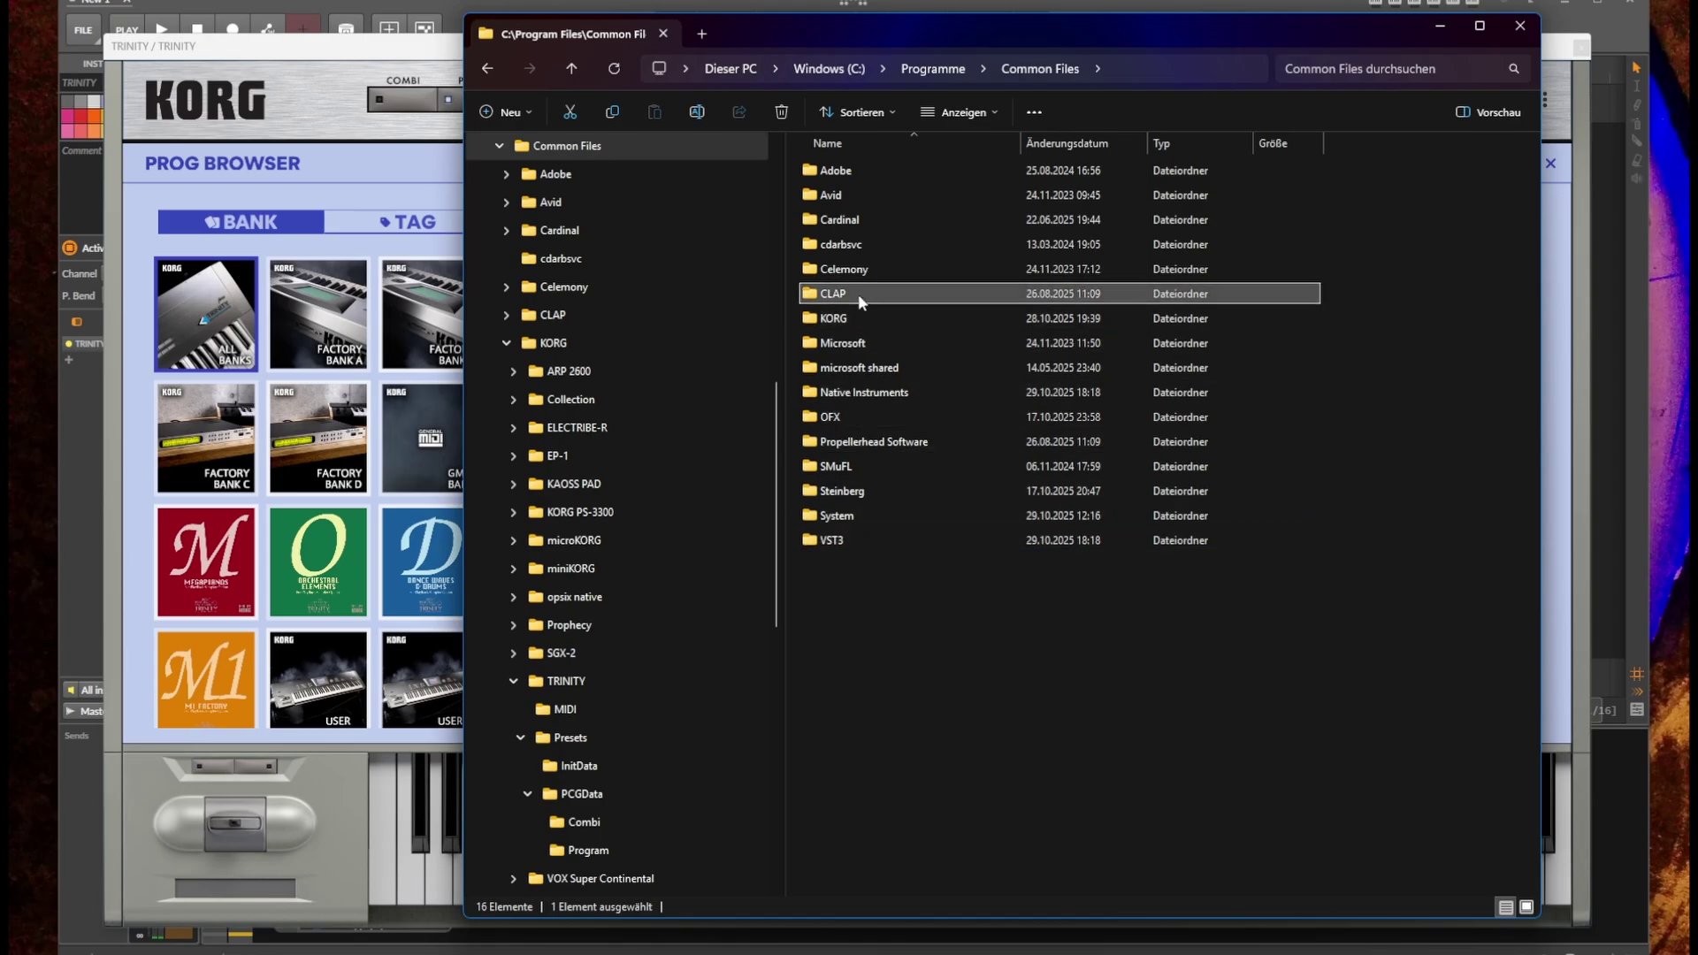
left_click(854, 318)
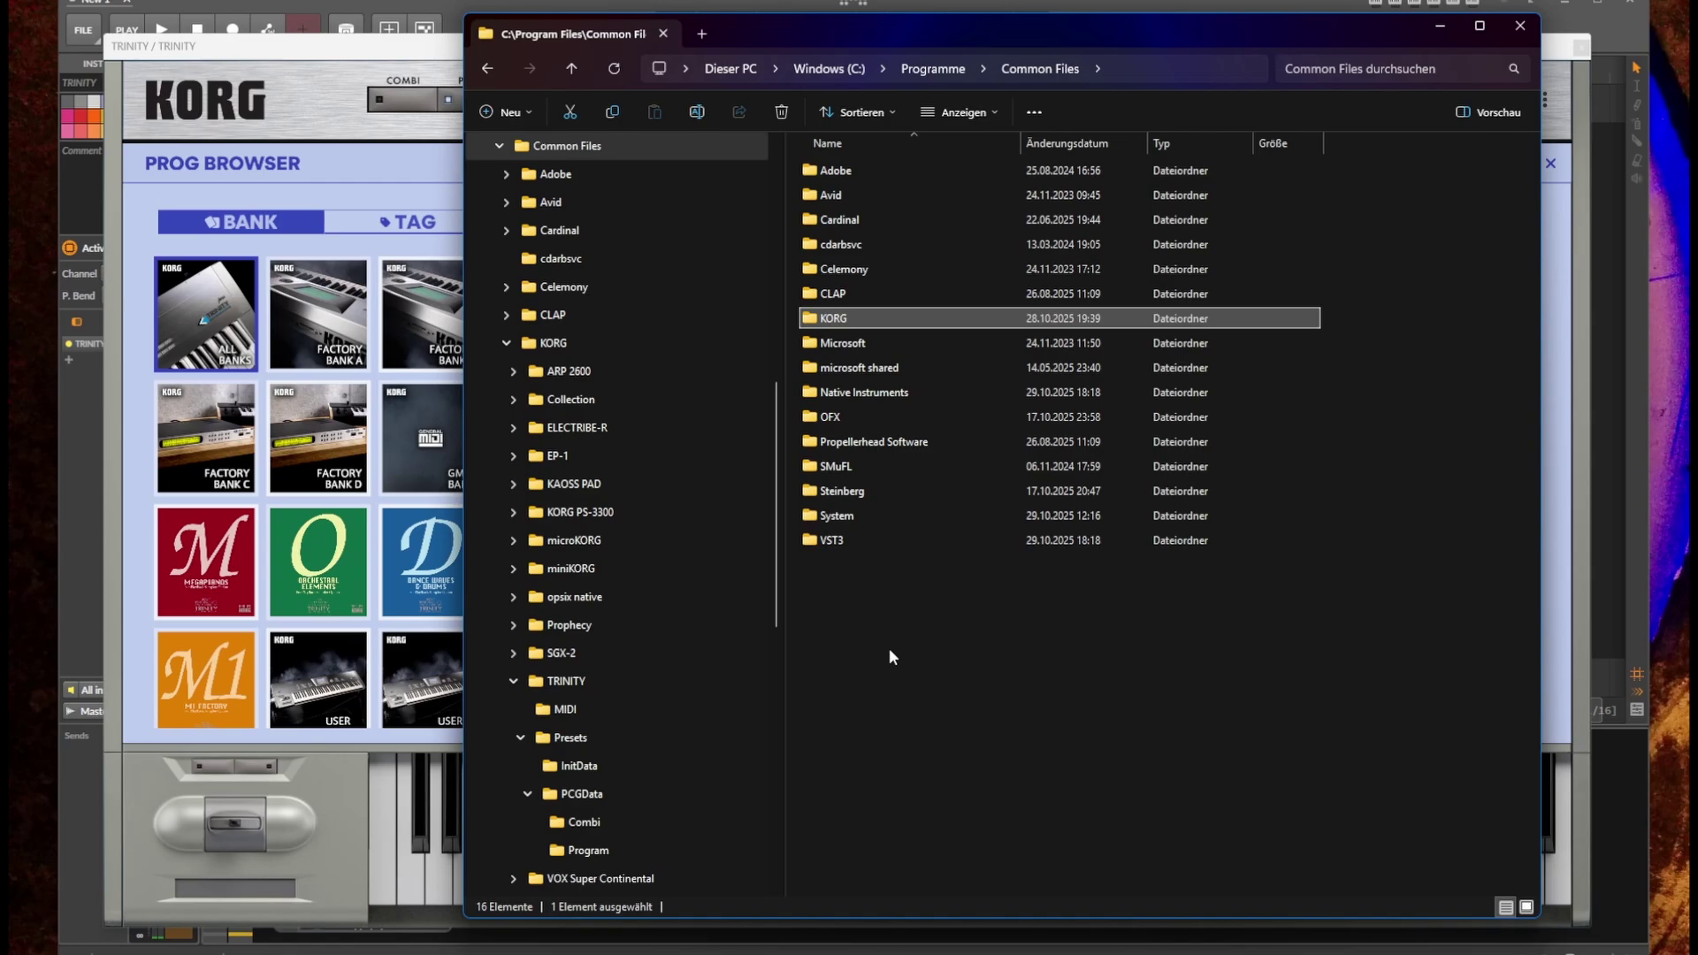
Open KORG > TRINITY > Presets > PCGData
key("Return")
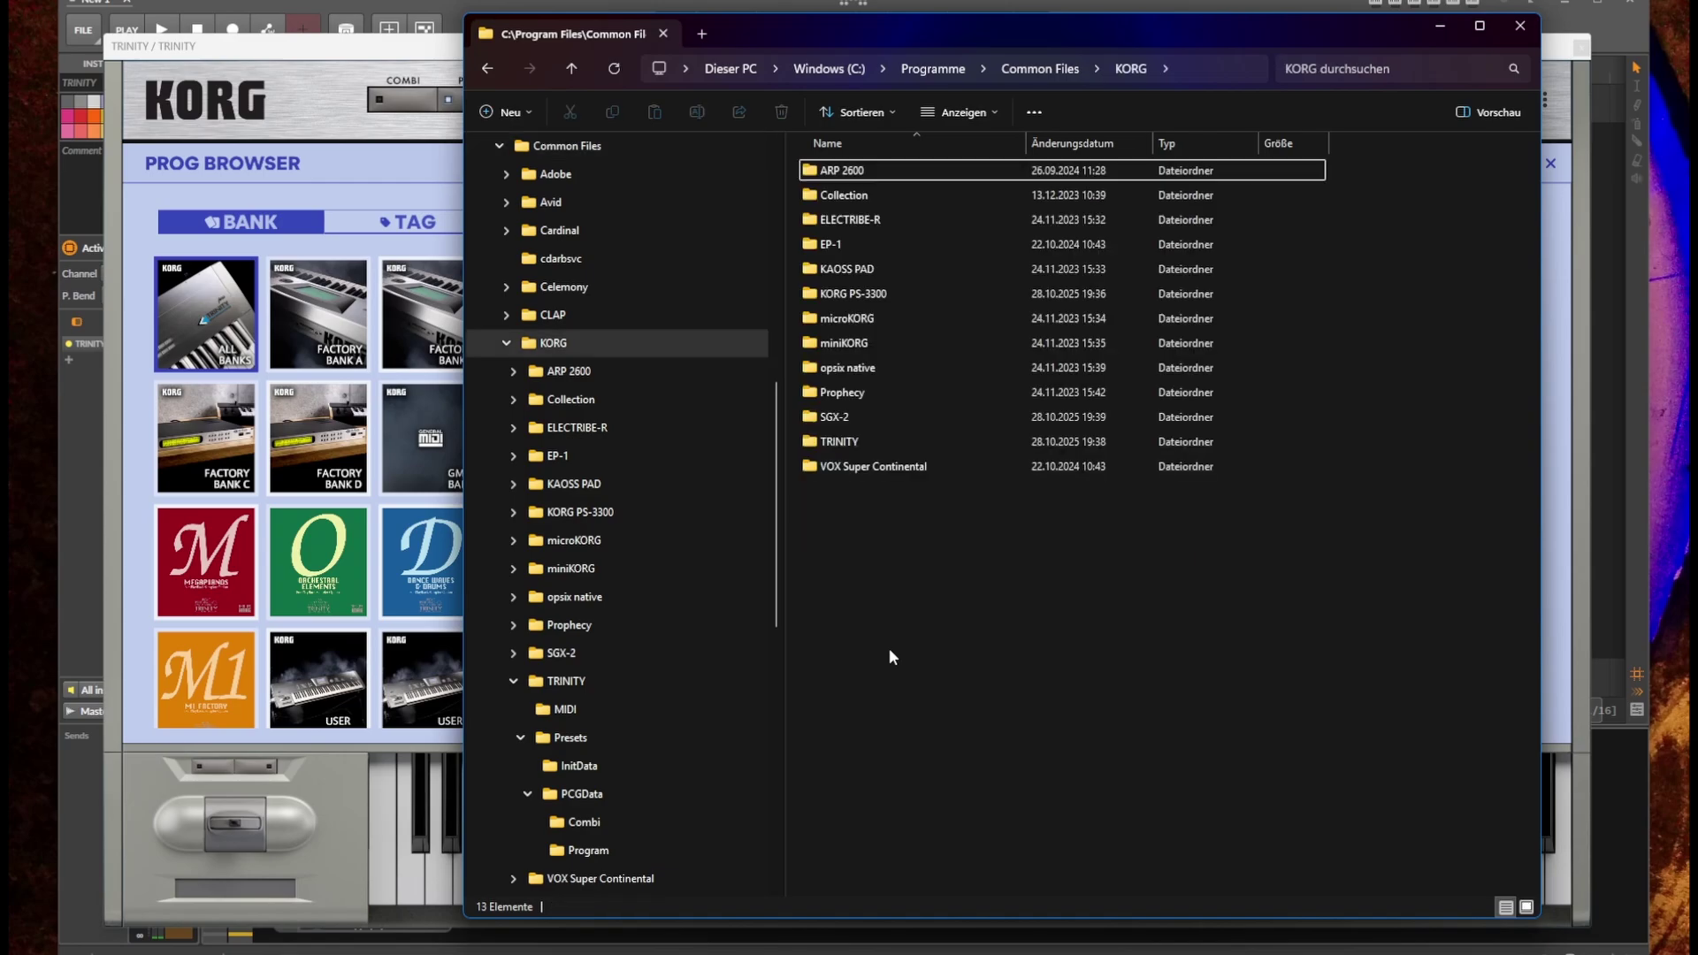
key("End")
key("Up")
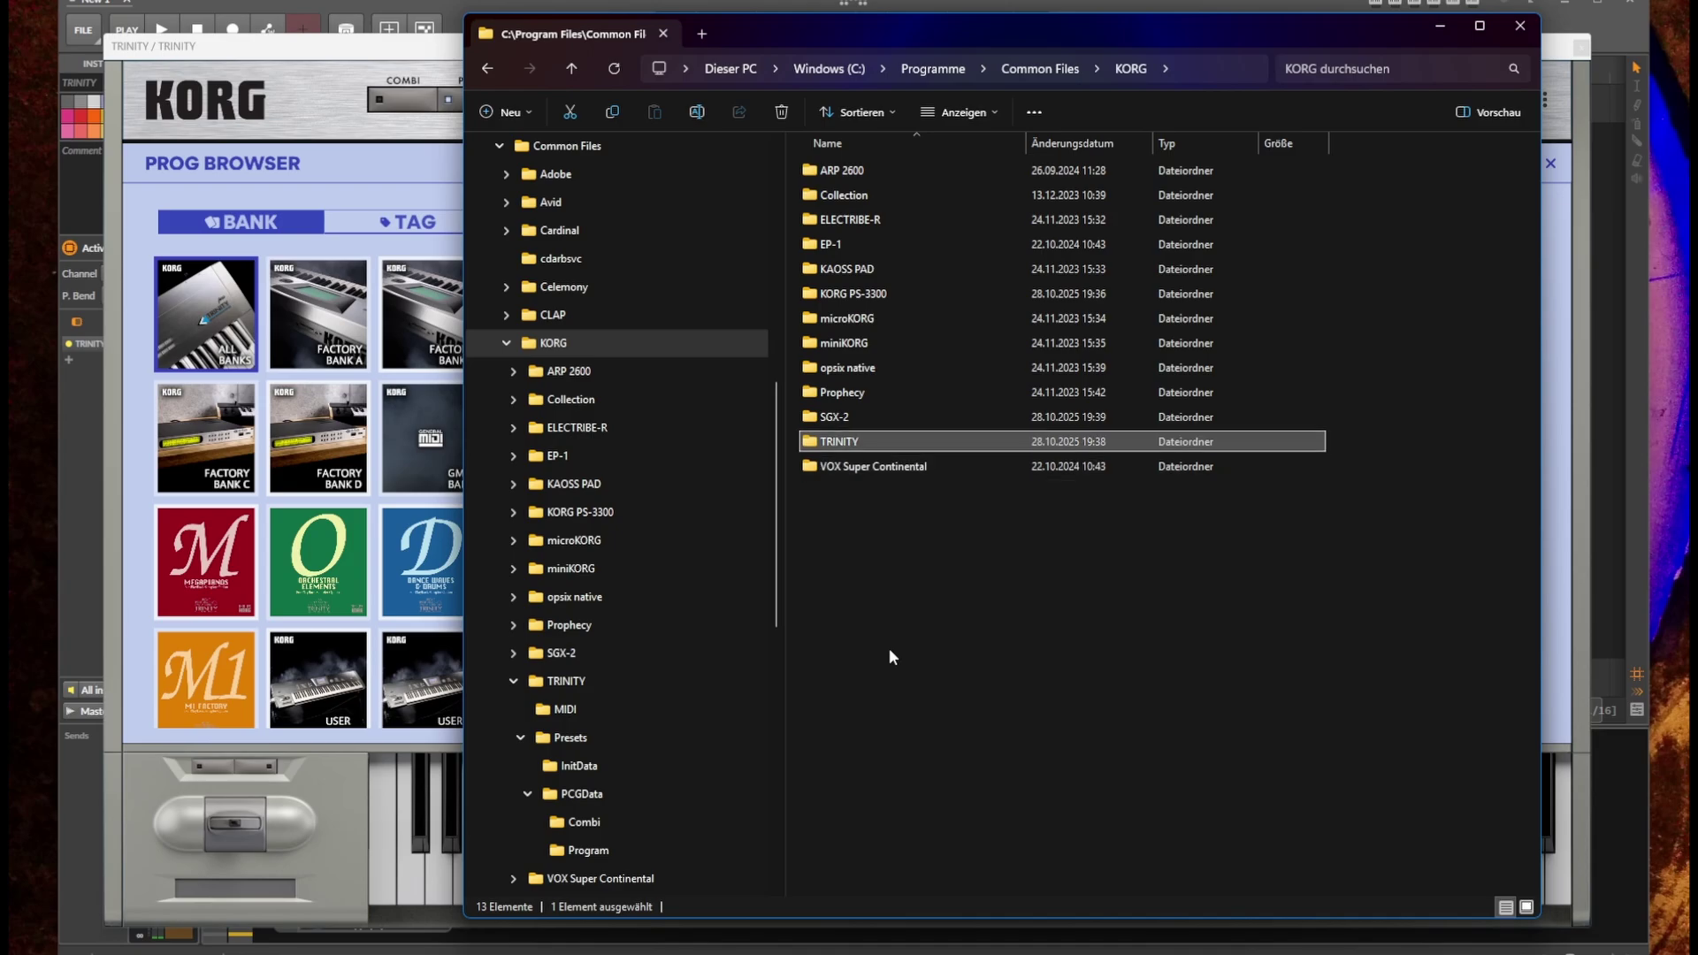
key("Return")
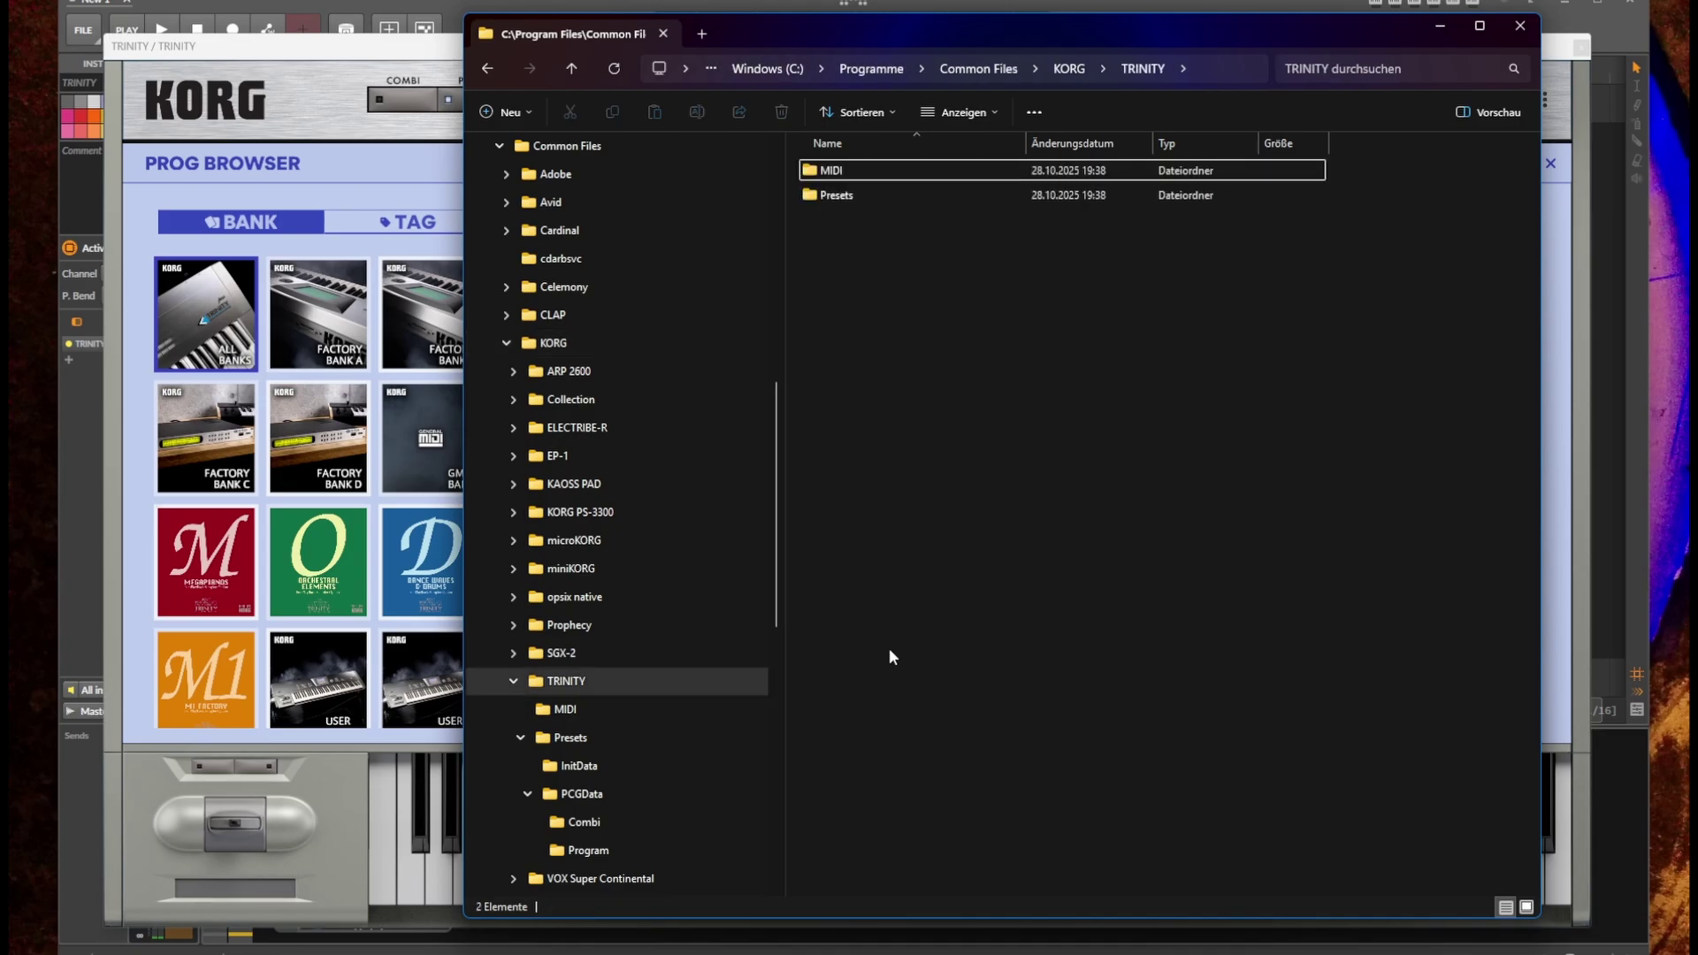
key("Down")
key("Return")
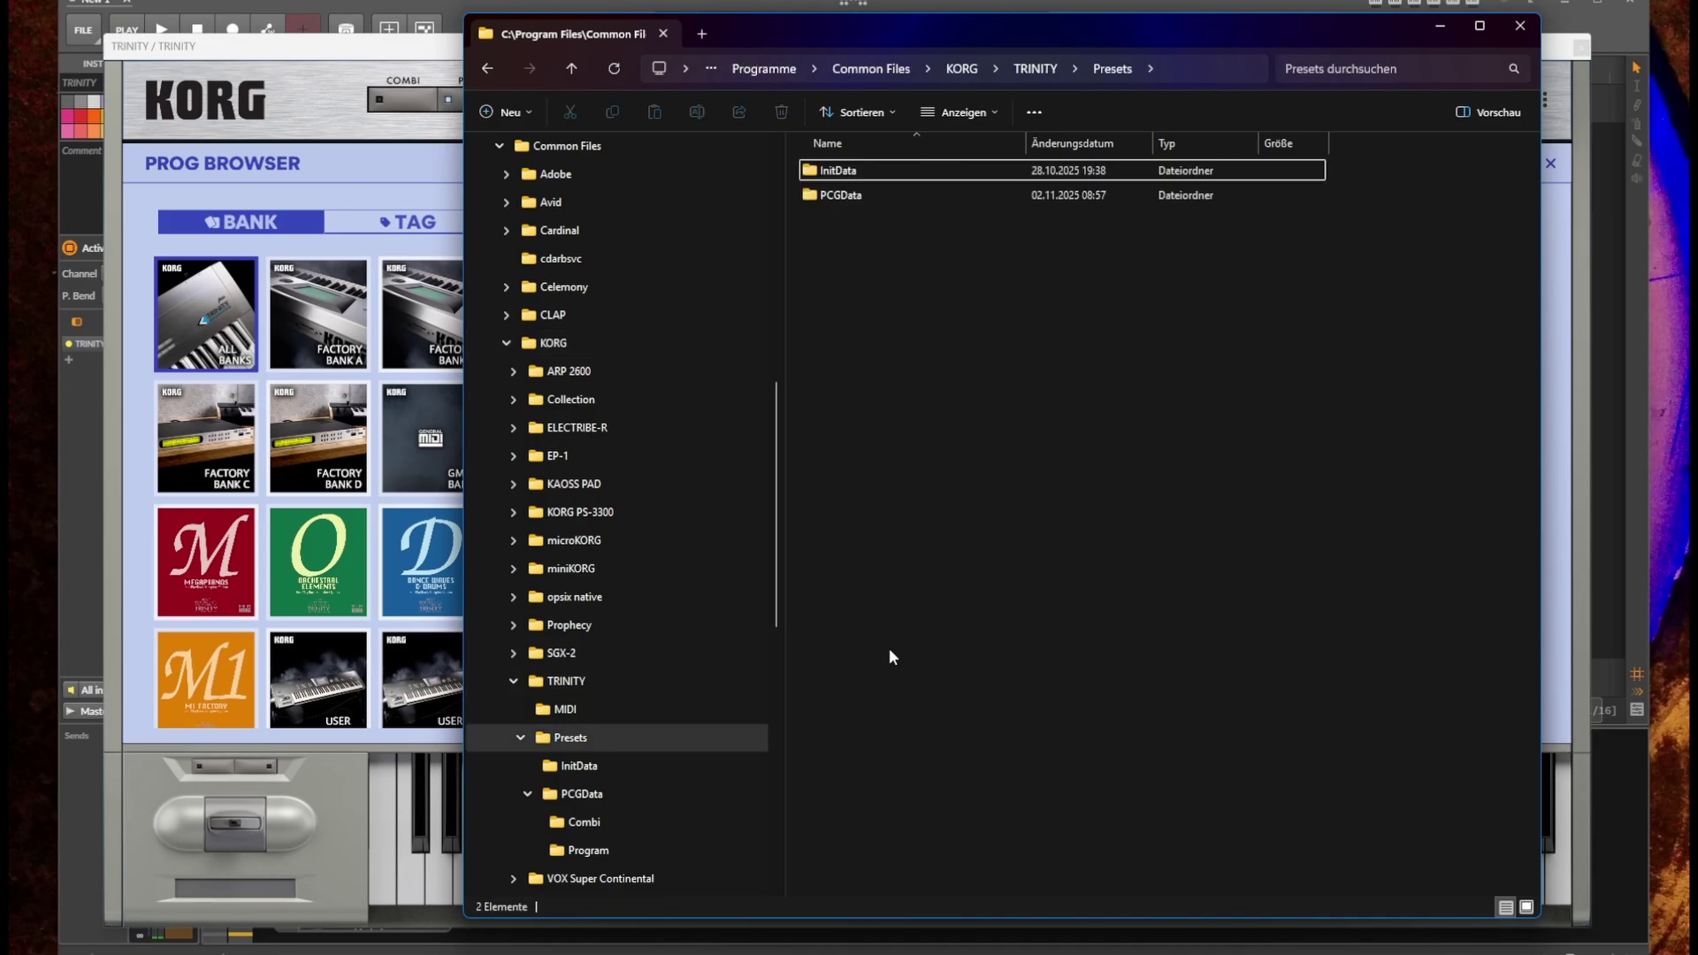
key("Down")
key("Return")
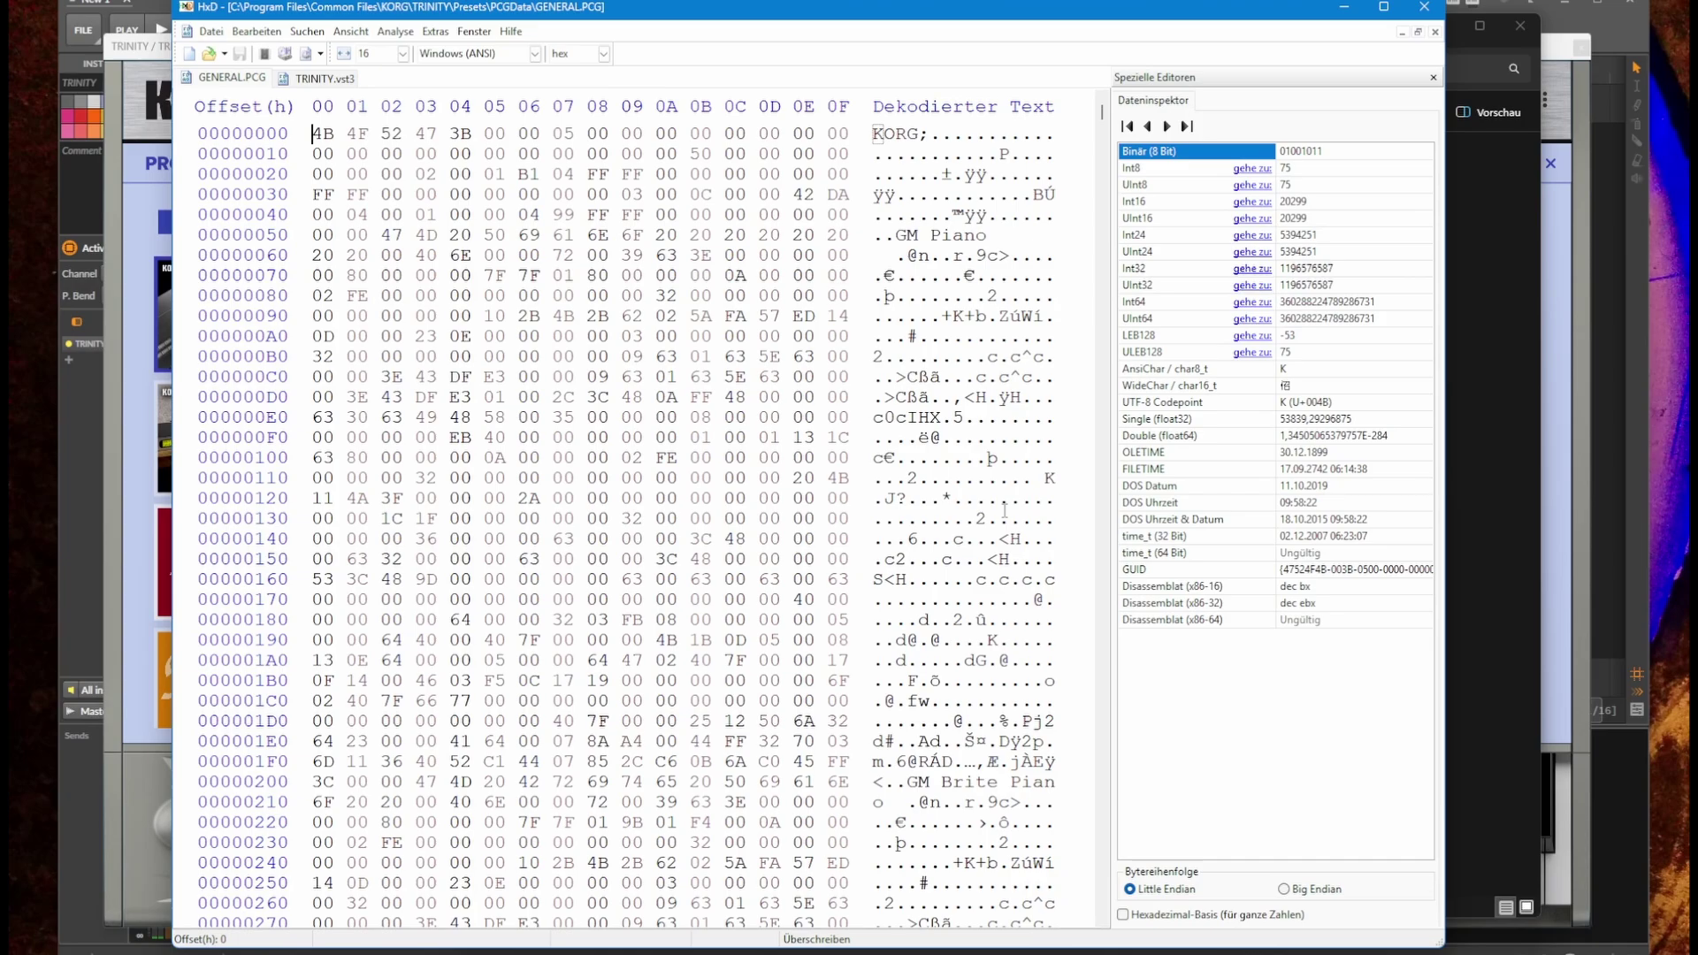
left_click(1346, 8)
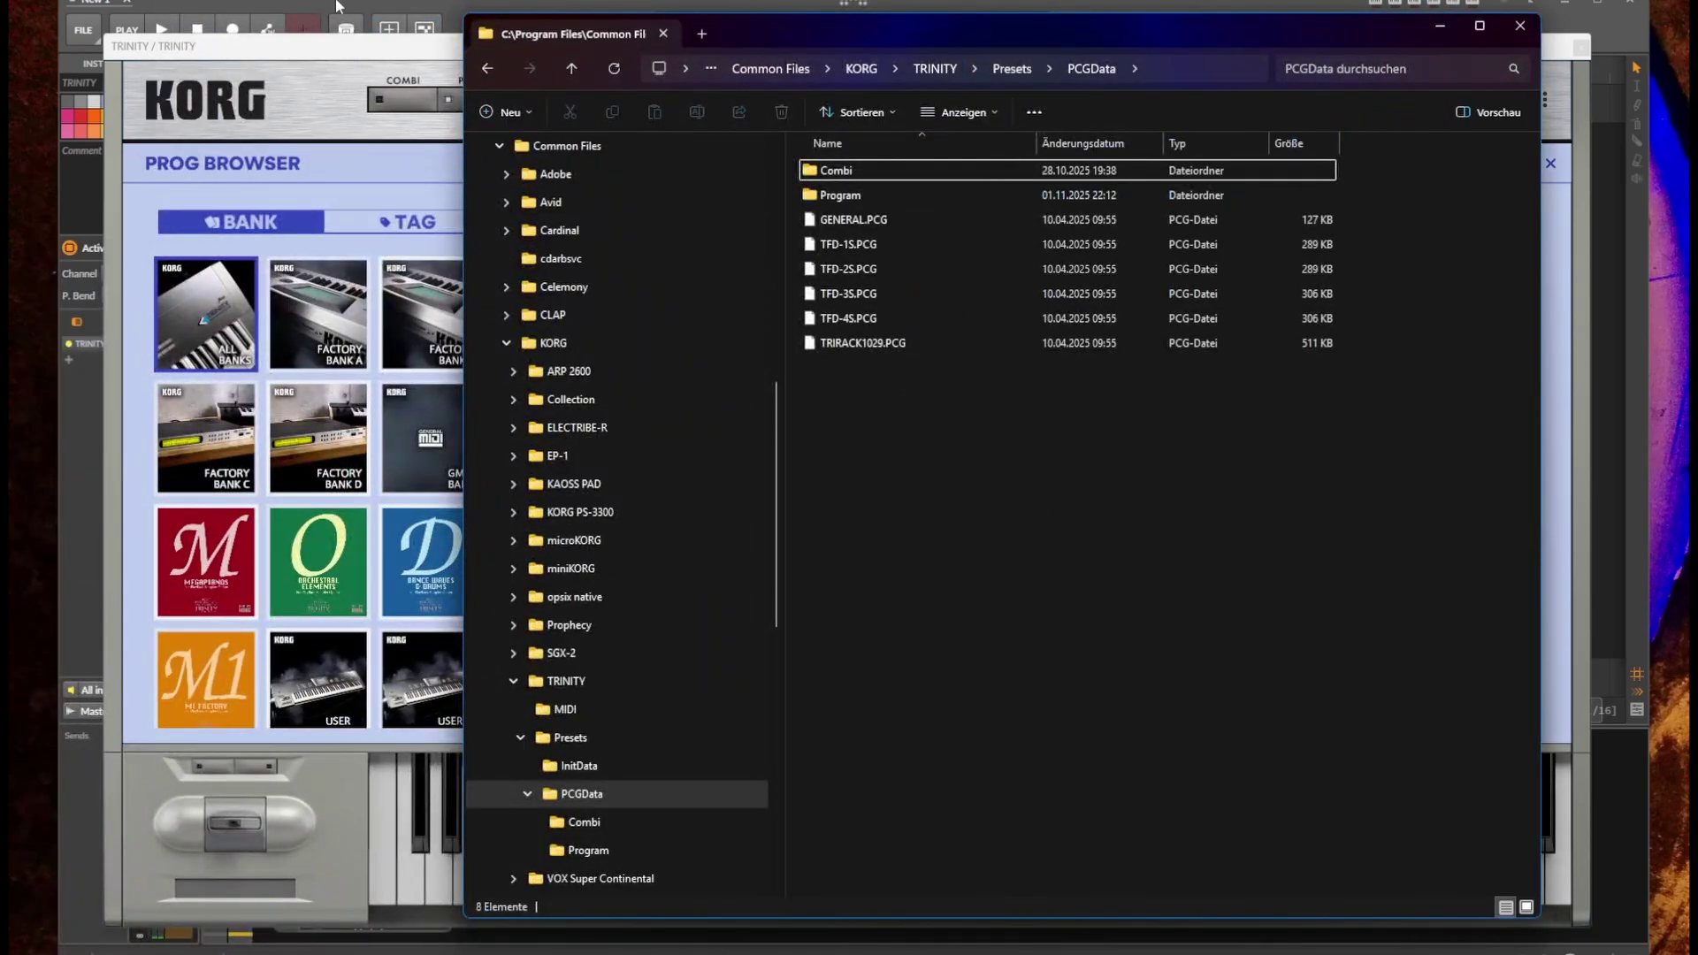
Copy 01W.PCG from the desktop into PCGData, granting administrator permission
left_click(339, 8)
left_click_drag(366, 44, 558, 54)
left_click(159, 253)
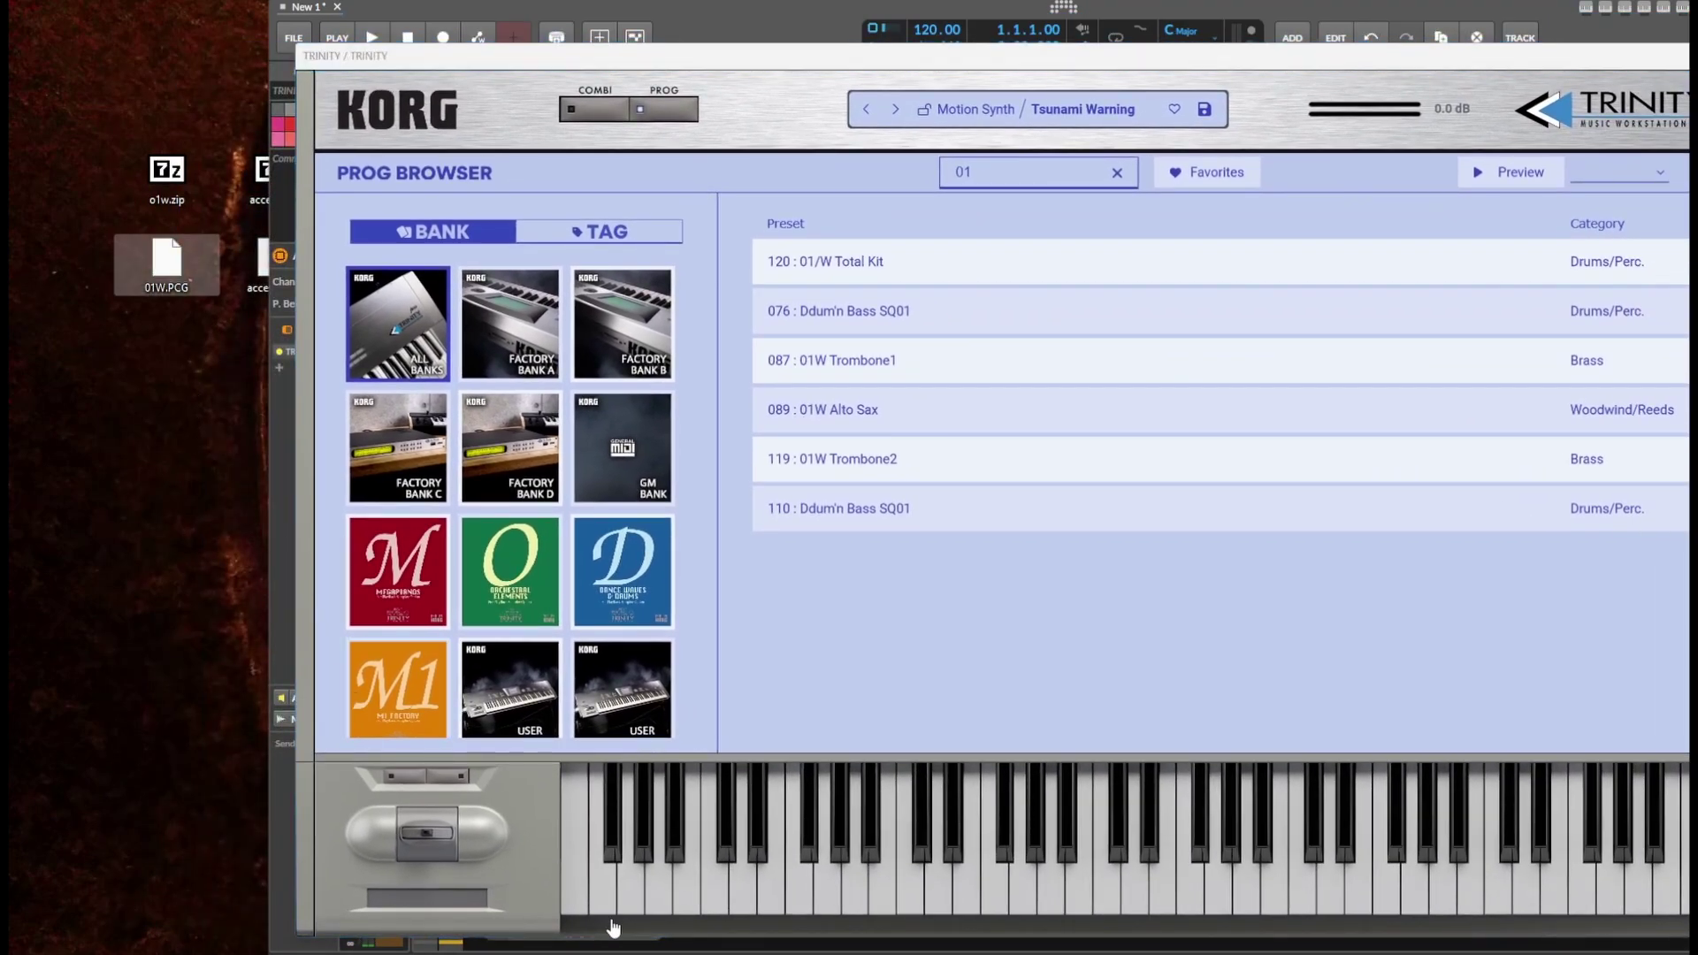
left_click_drag(853, 654, 1009, 497)
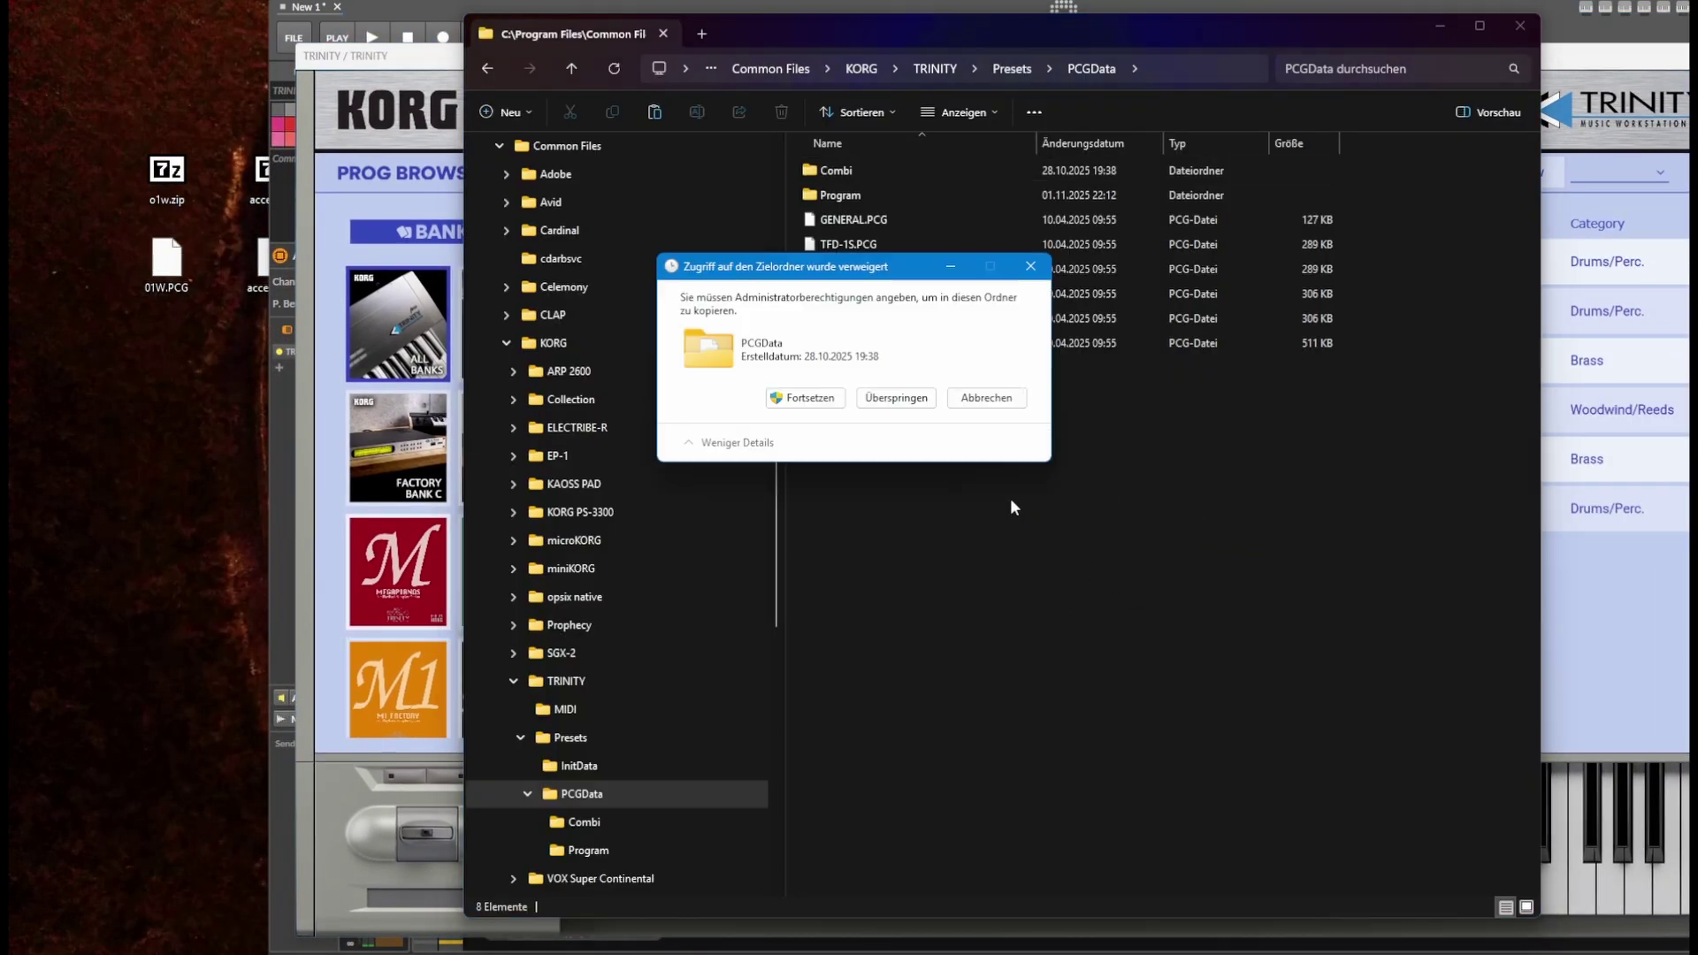
left_click(832, 400)
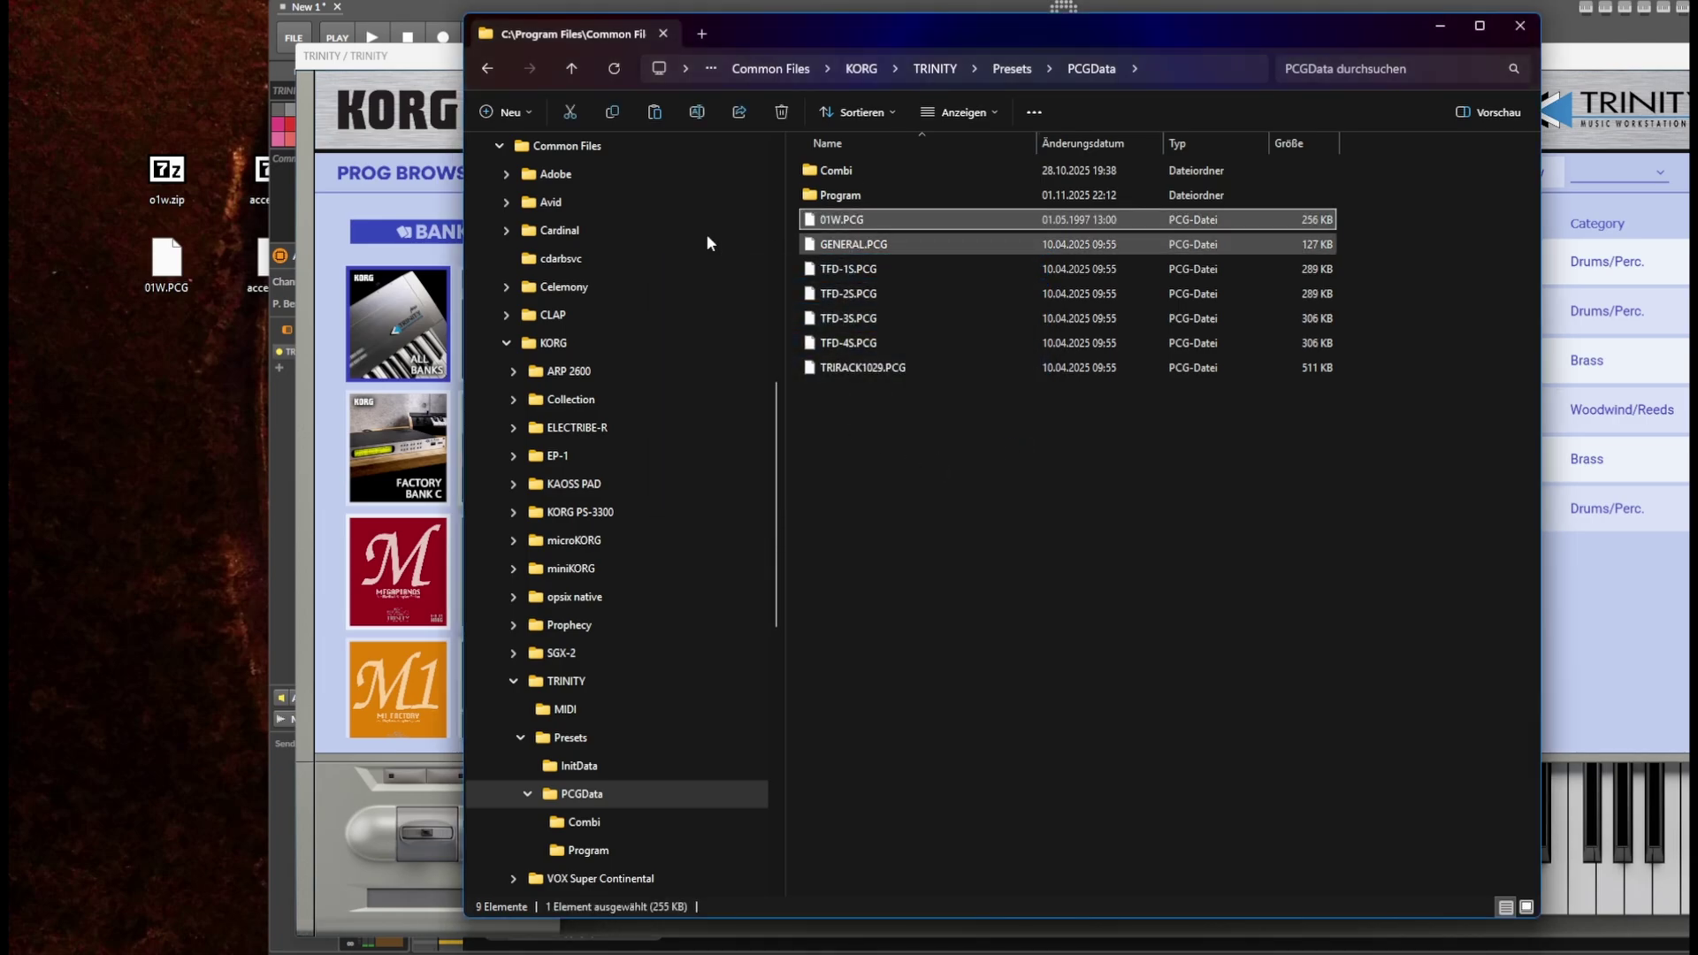
left_click(391, 57)
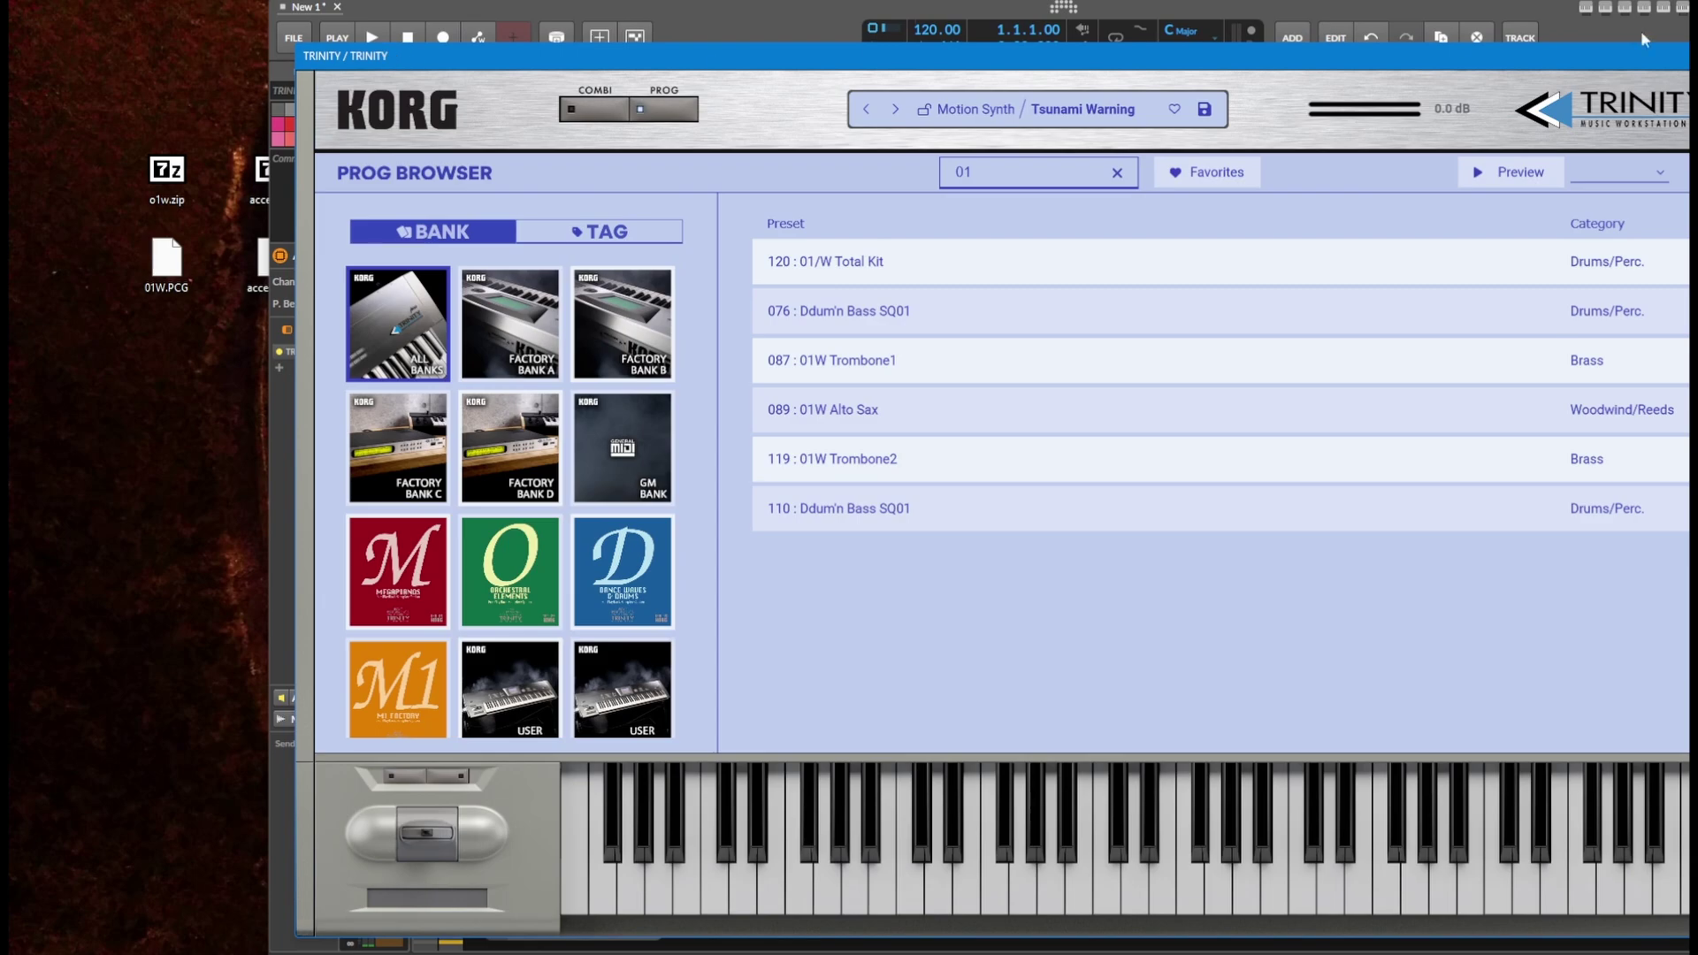
Reload the Trinity plugin, open the full program list, and view TRINITY.vst3 in HxD
left_click_drag(390, 50, 315, 67)
left_click(714, 877)
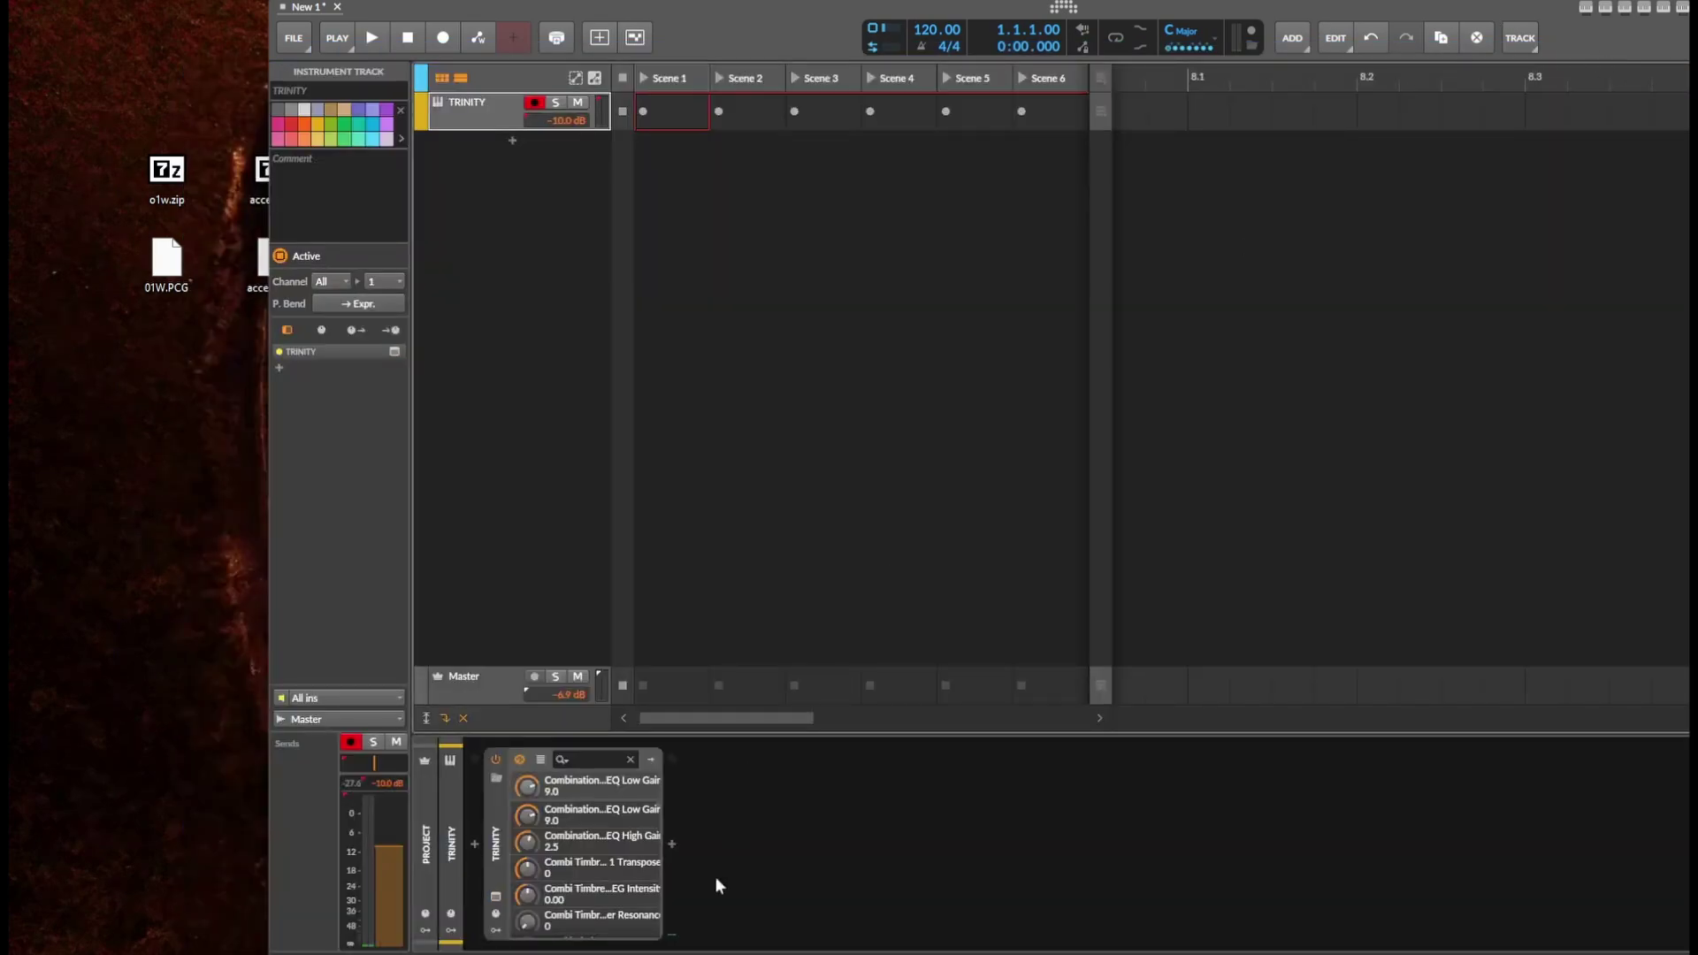
left_click(501, 799)
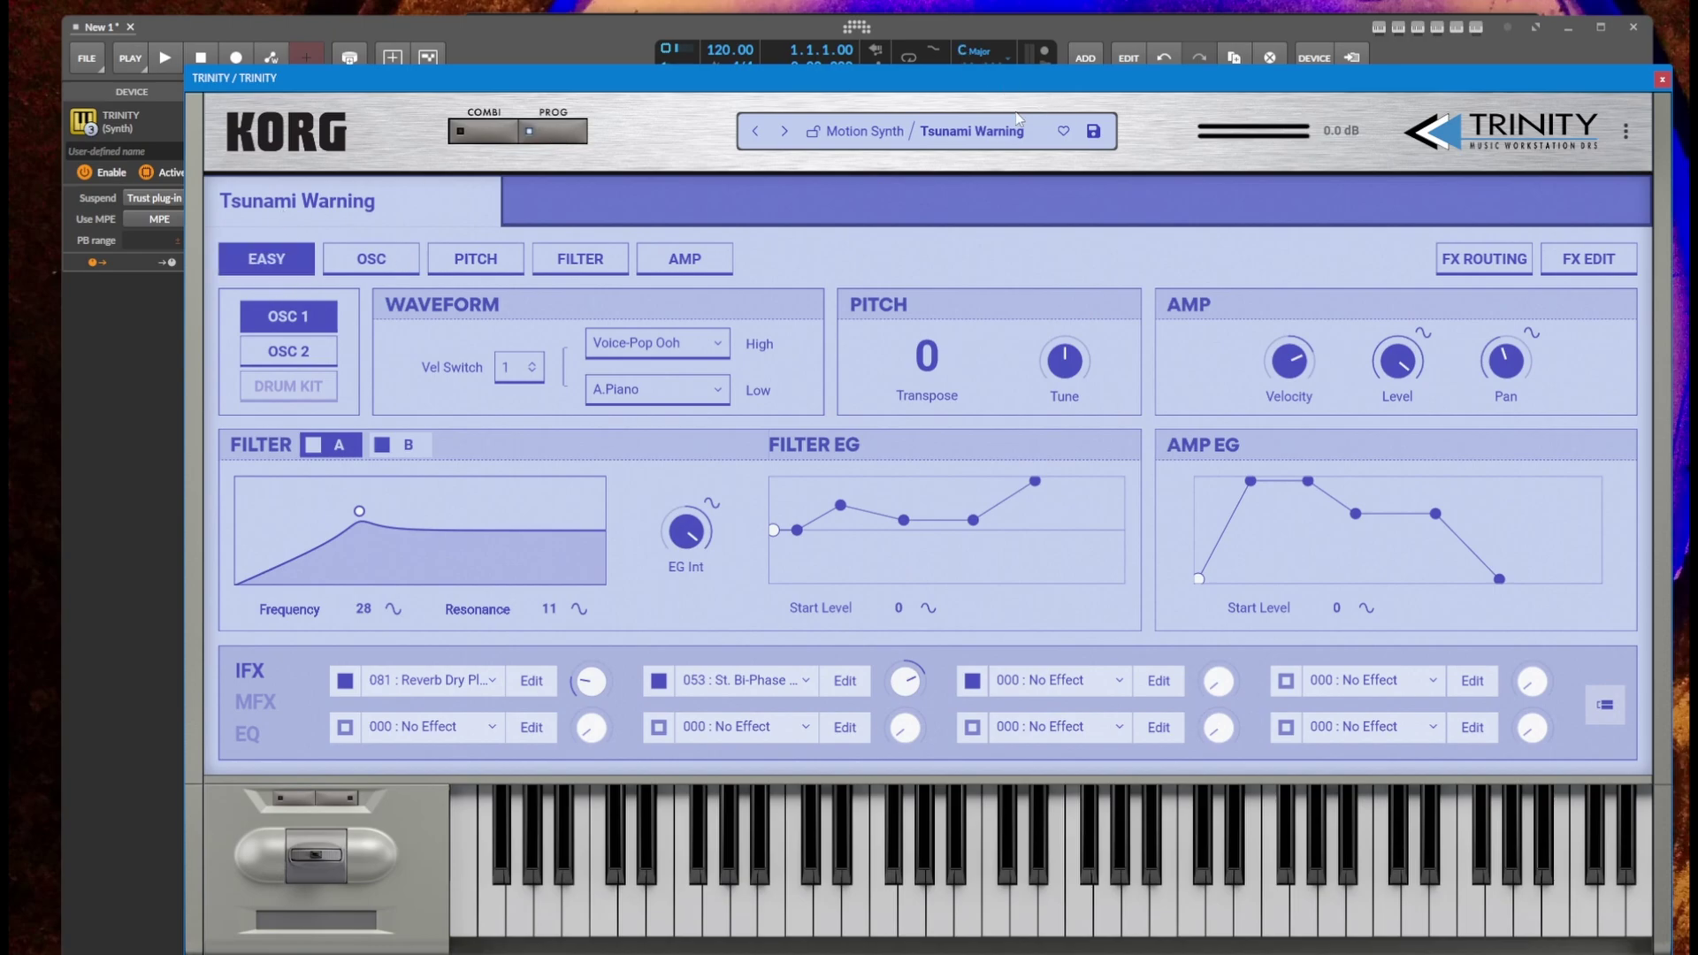
left_click(1017, 133)
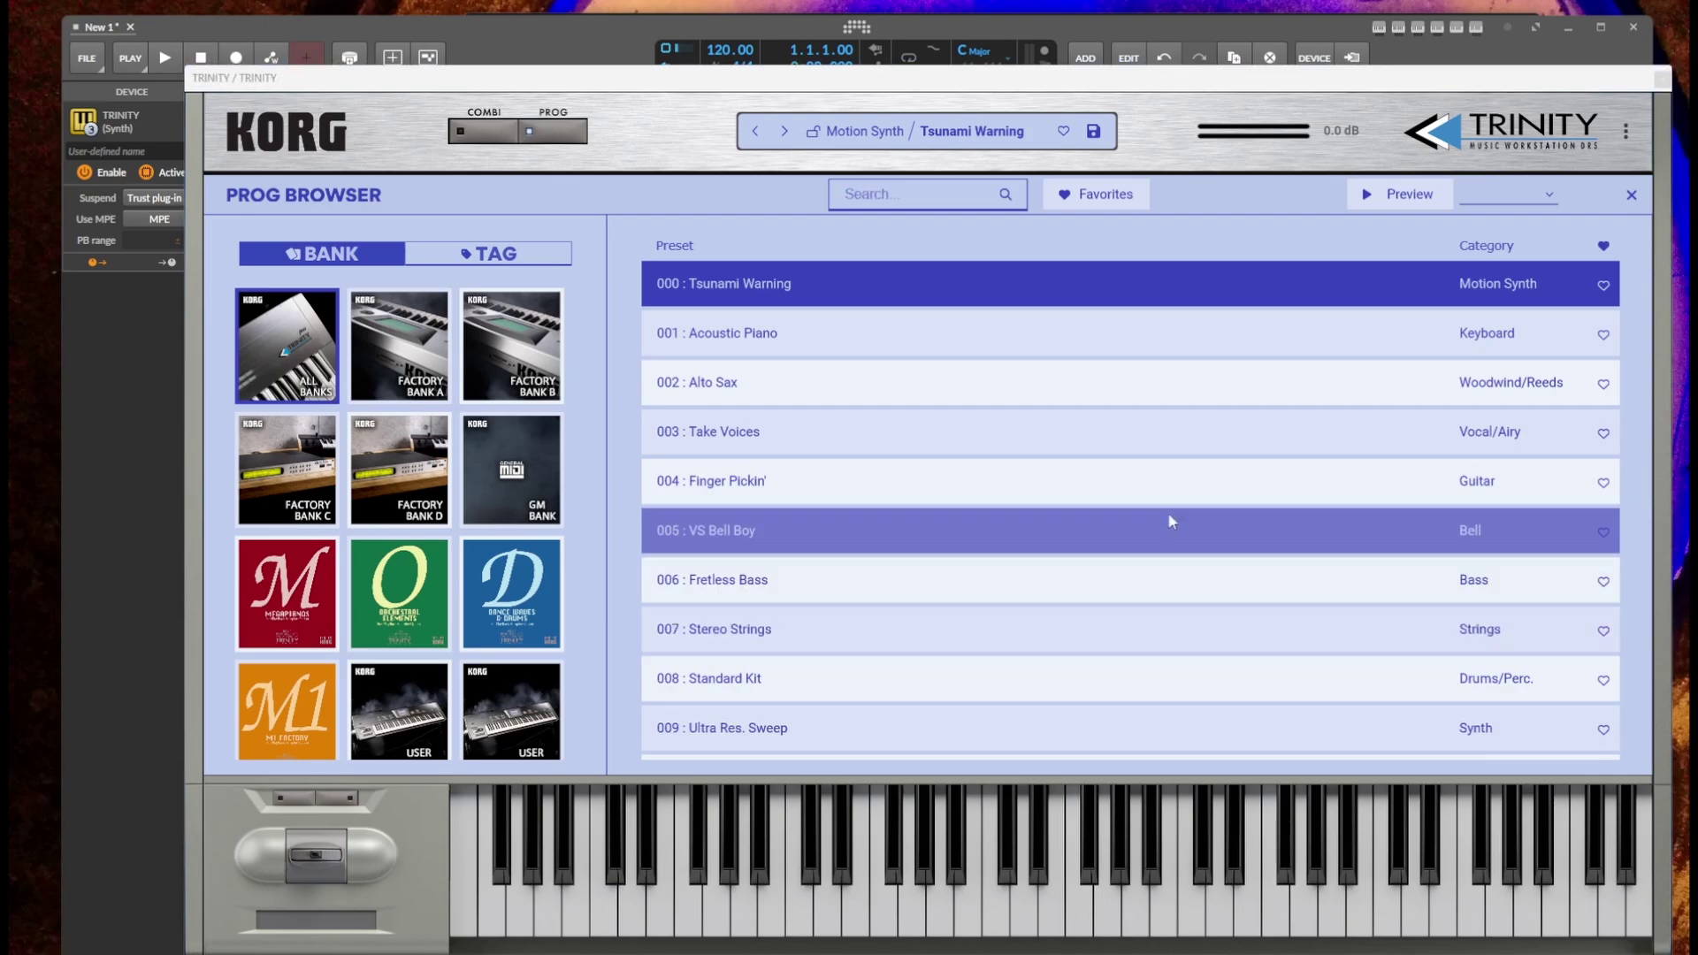
key("alt+Tab")
left_click(324, 79)
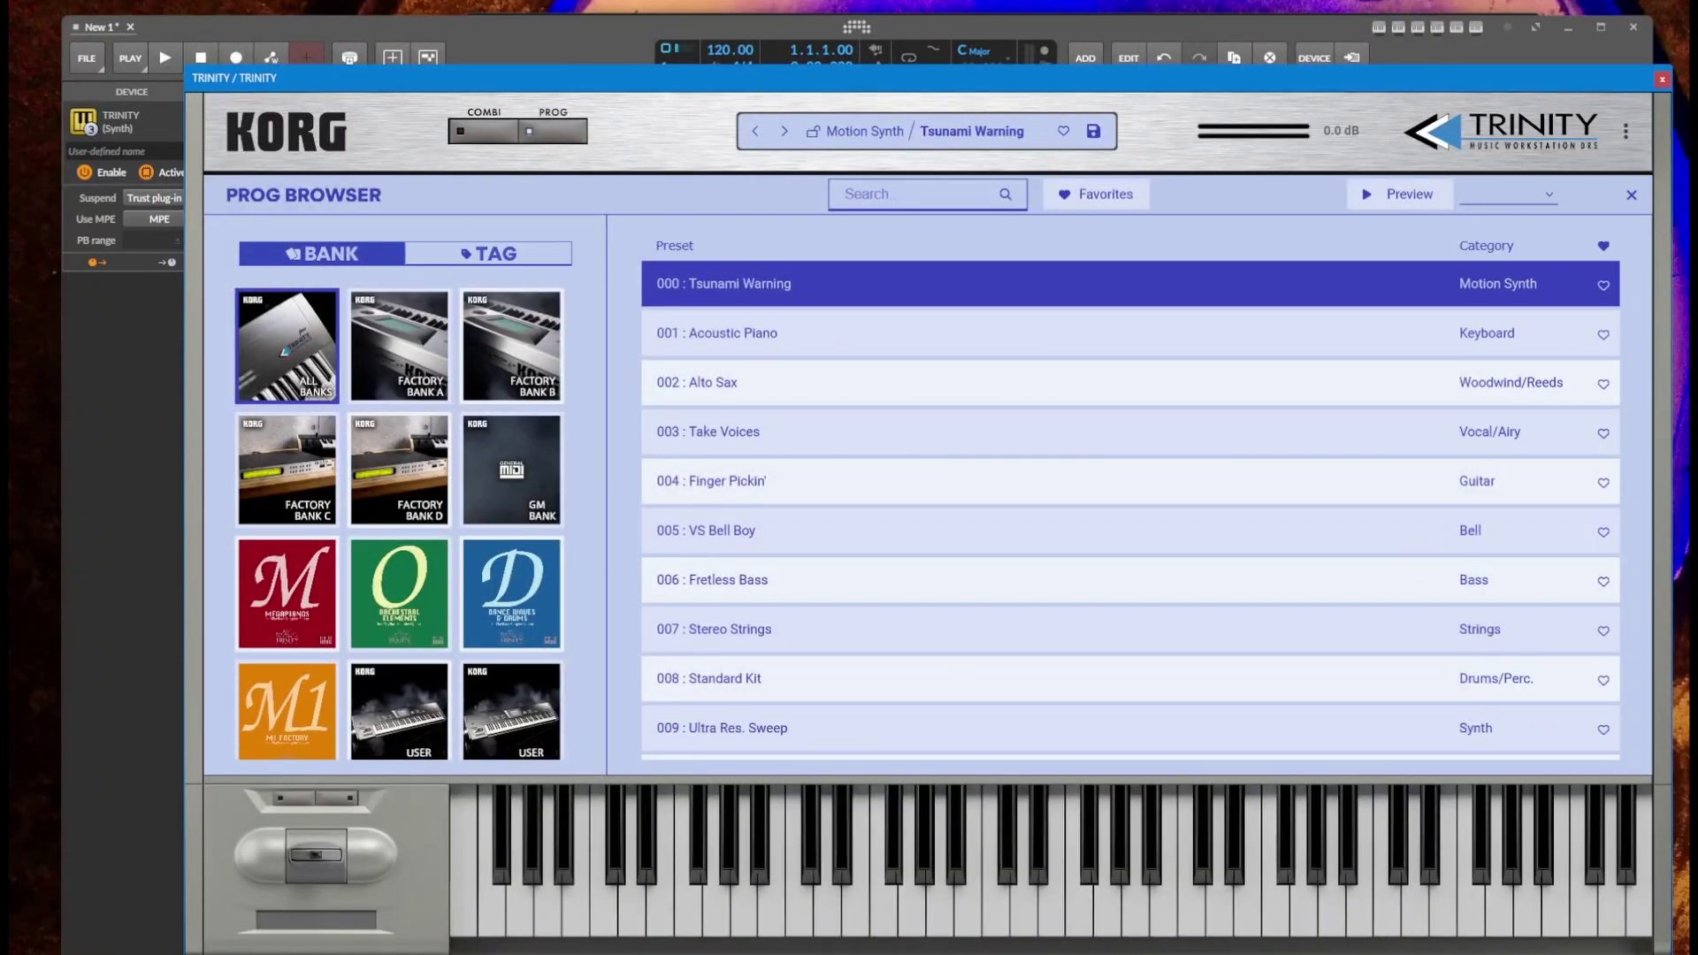
Move the original GENERAL.PCG out of PCGData with administrator permission
key("alt+Tab")
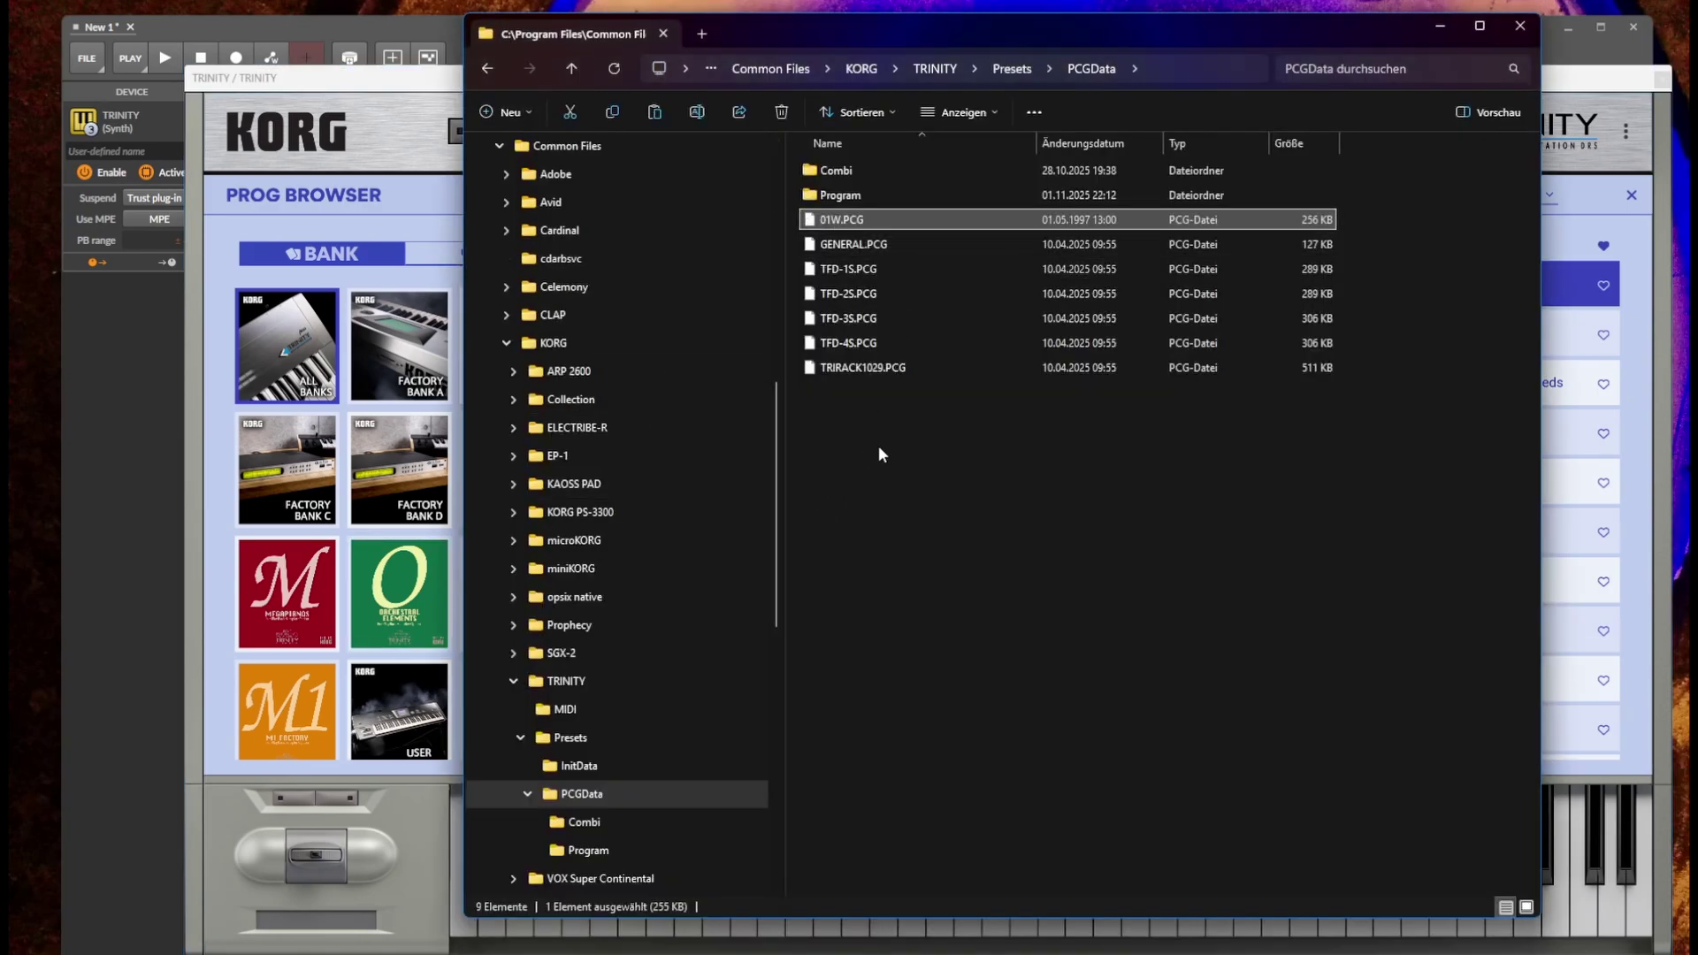
left_click(875, 244)
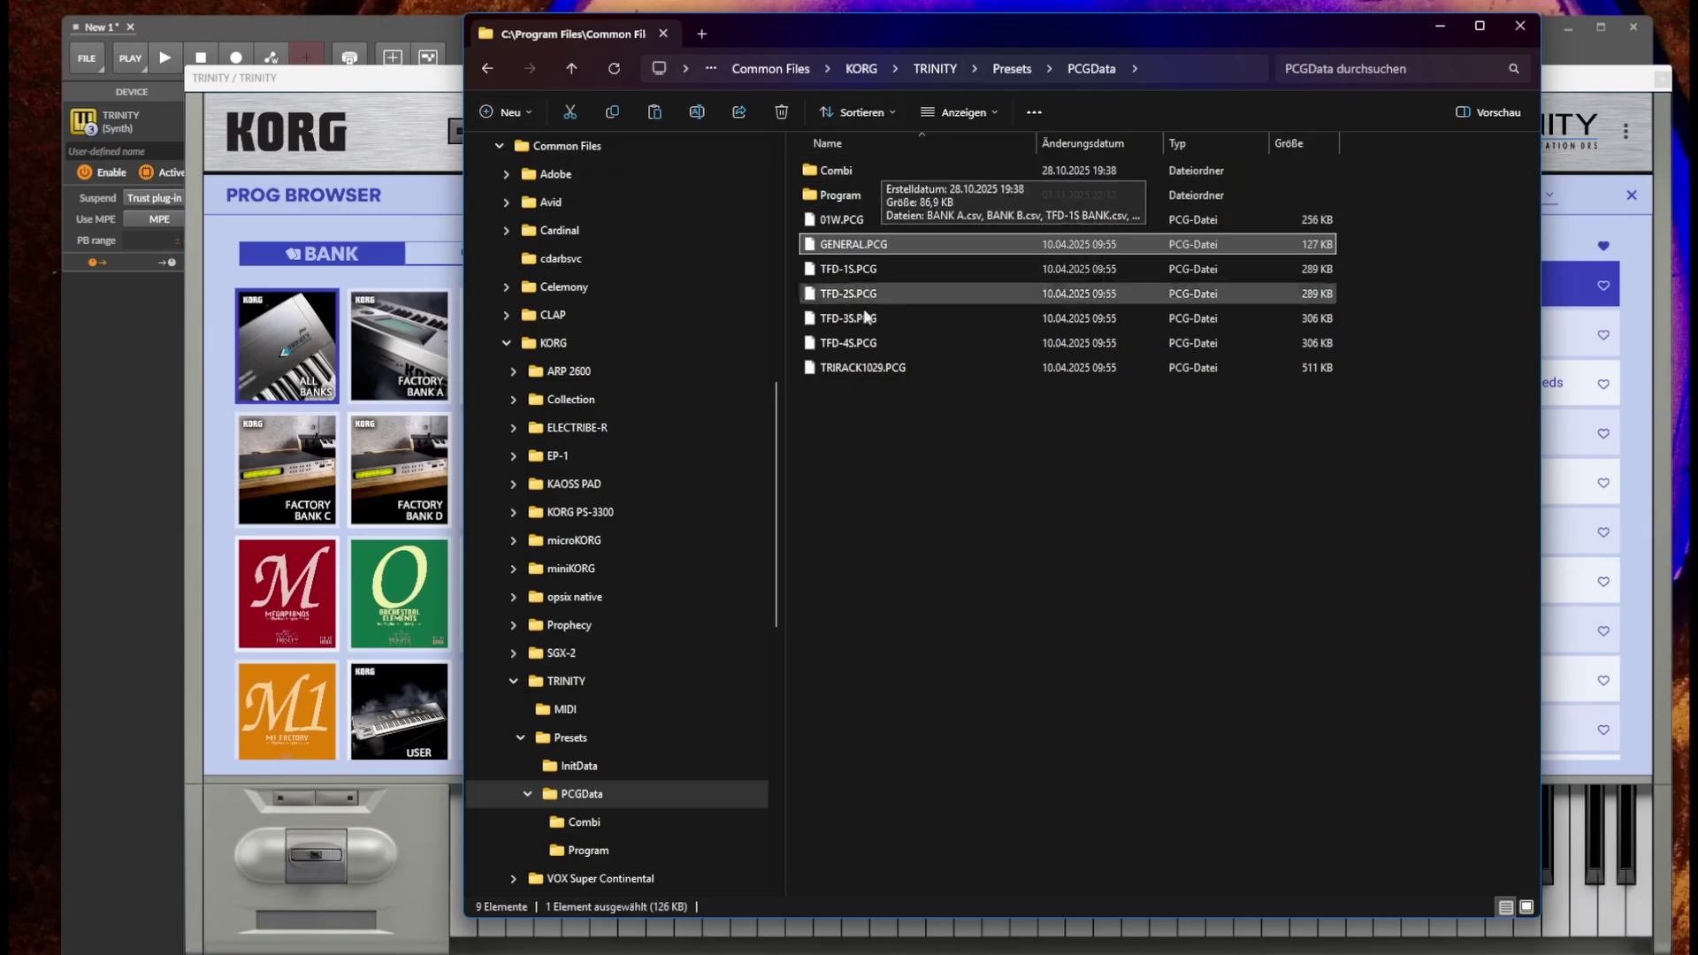
mouse_move(851, 244)
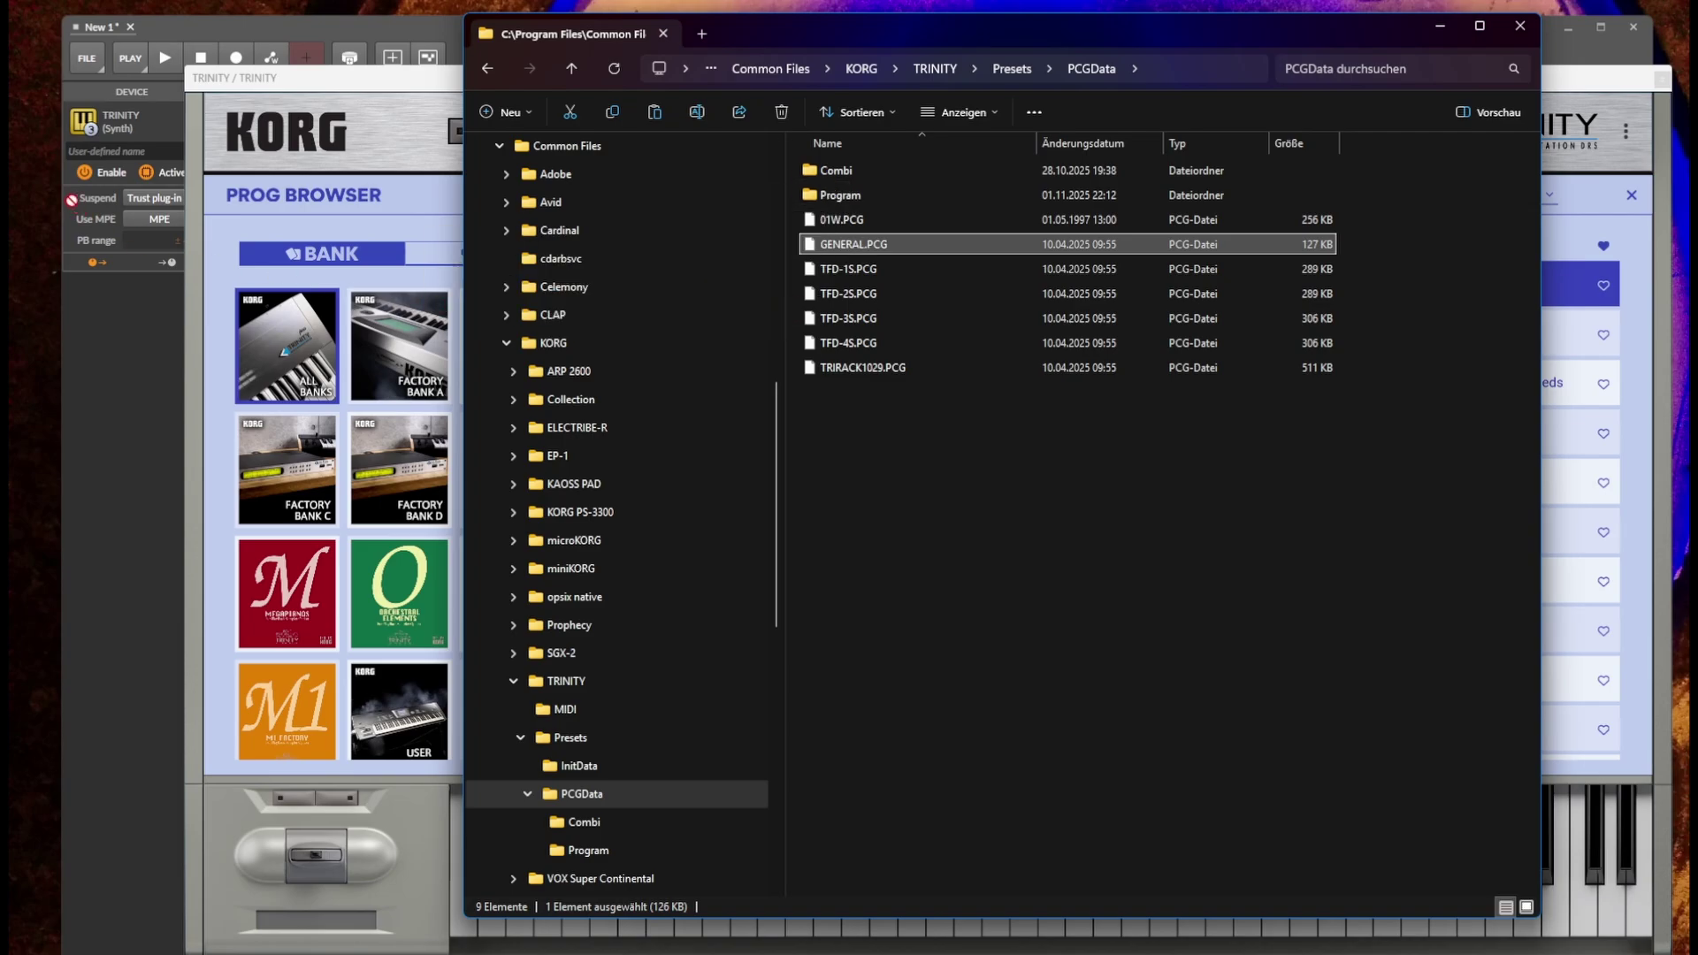
left_click(29, 209)
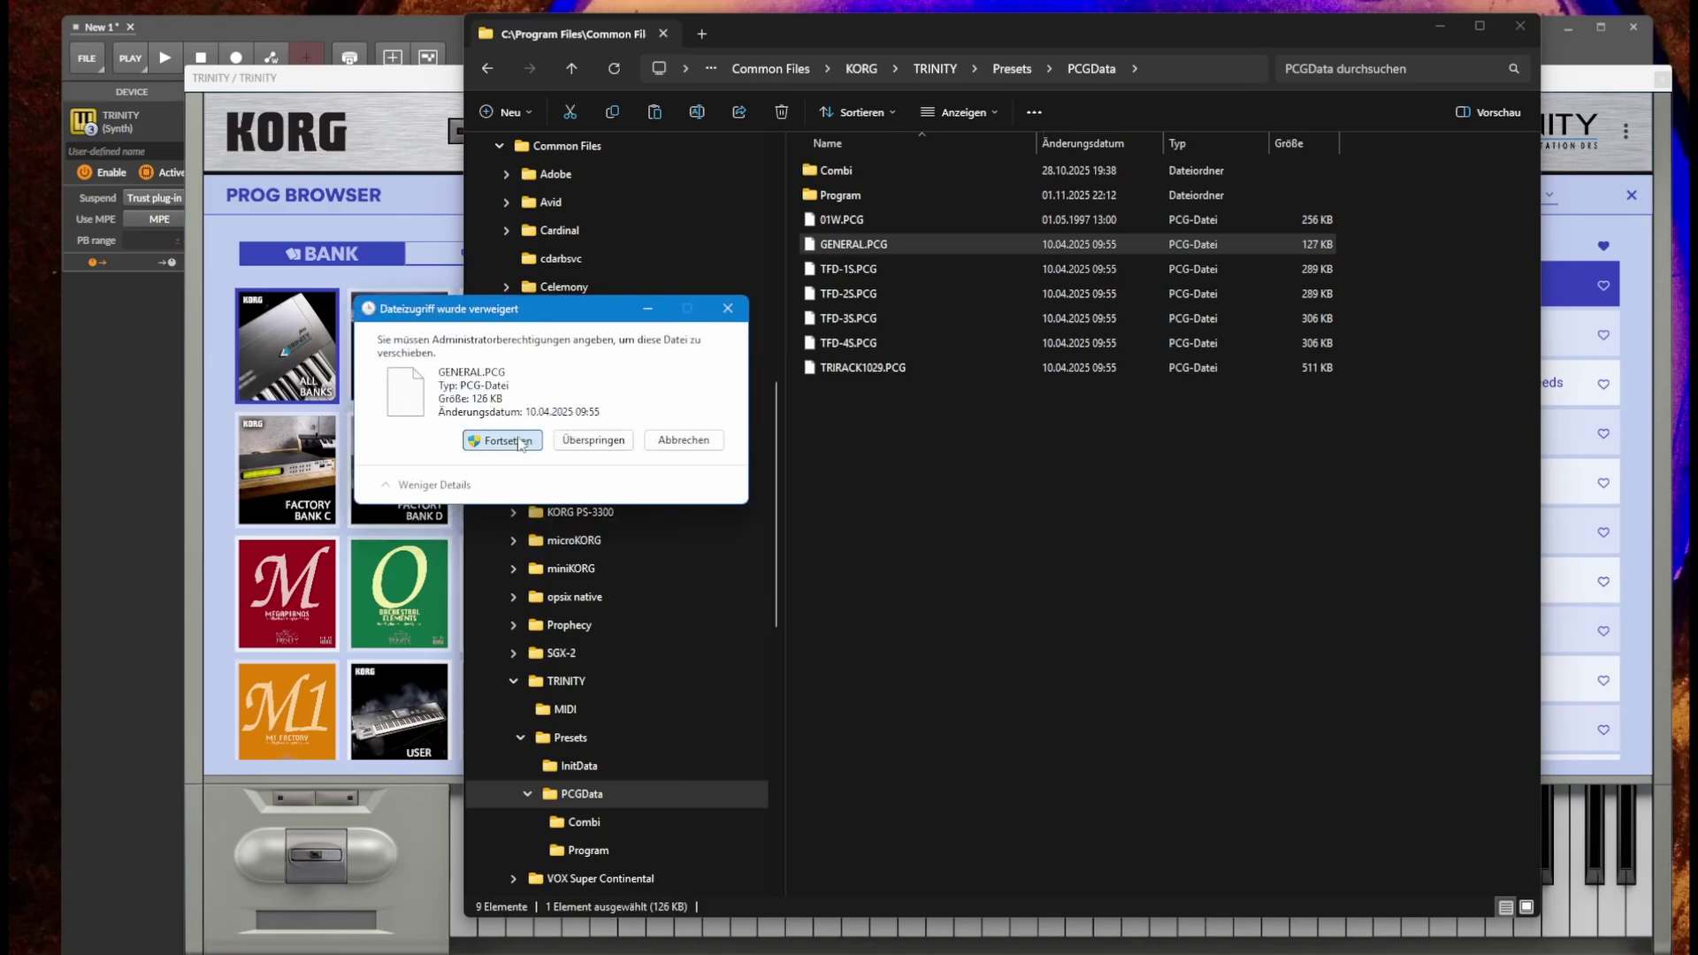
left_click(519, 441)
Rename 01W.PCG to GENERAL.PCG
left_click(843, 227)
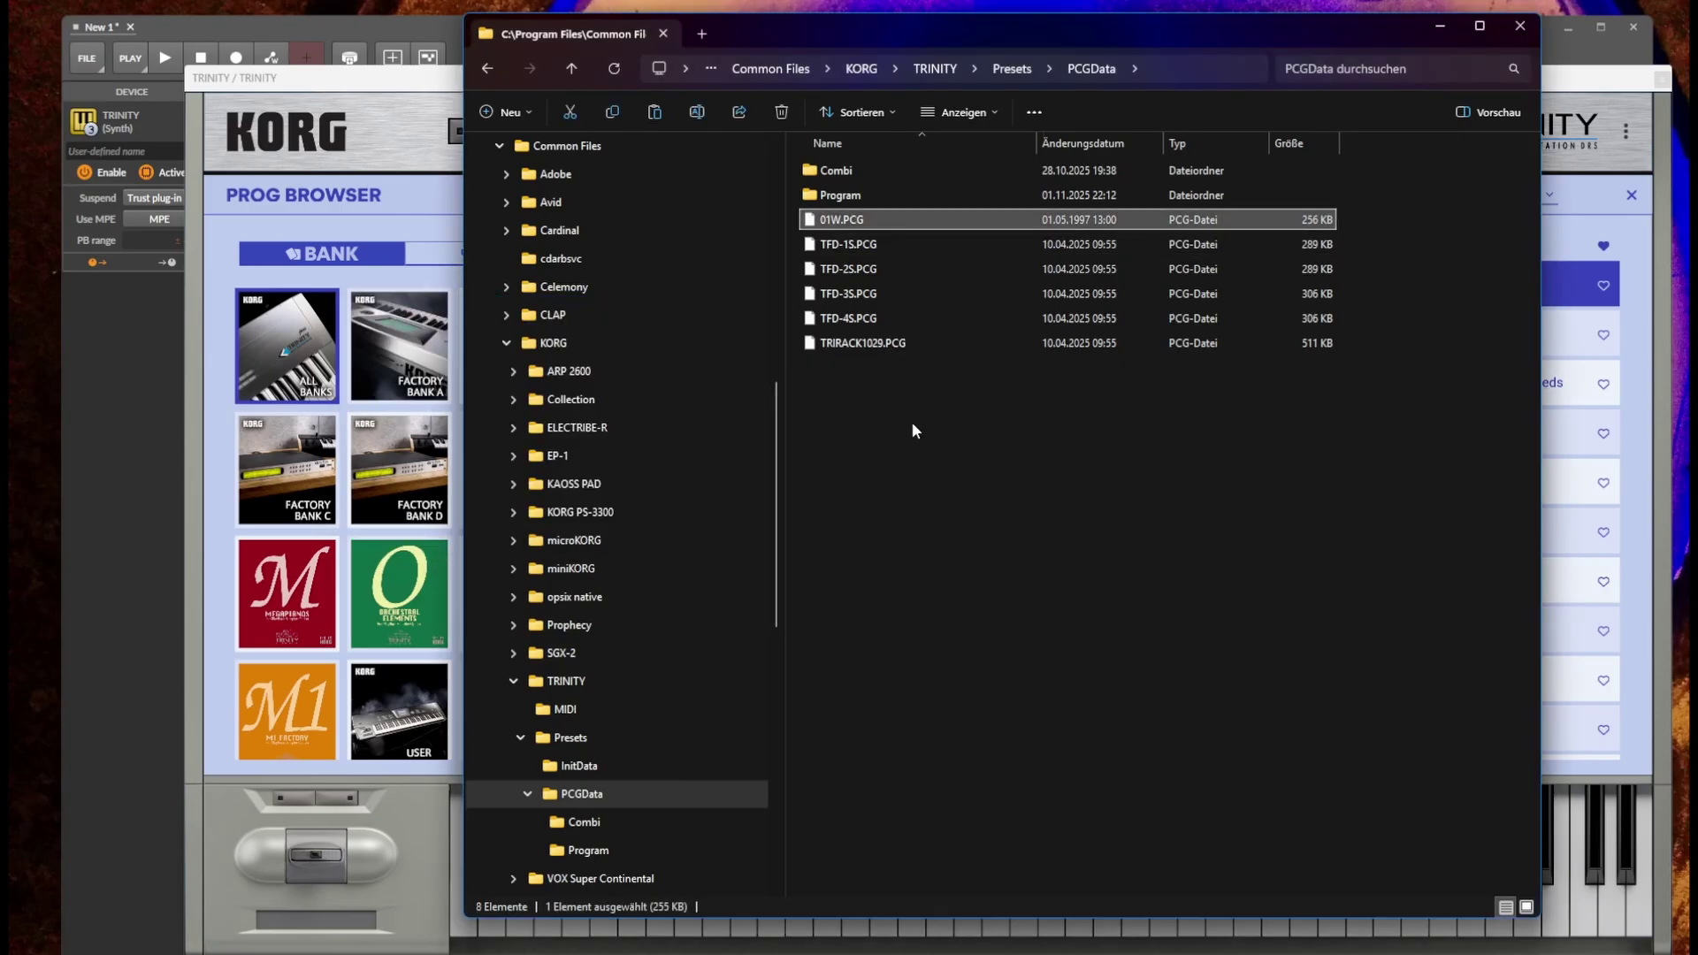
key("F2")
type("GENERAL")
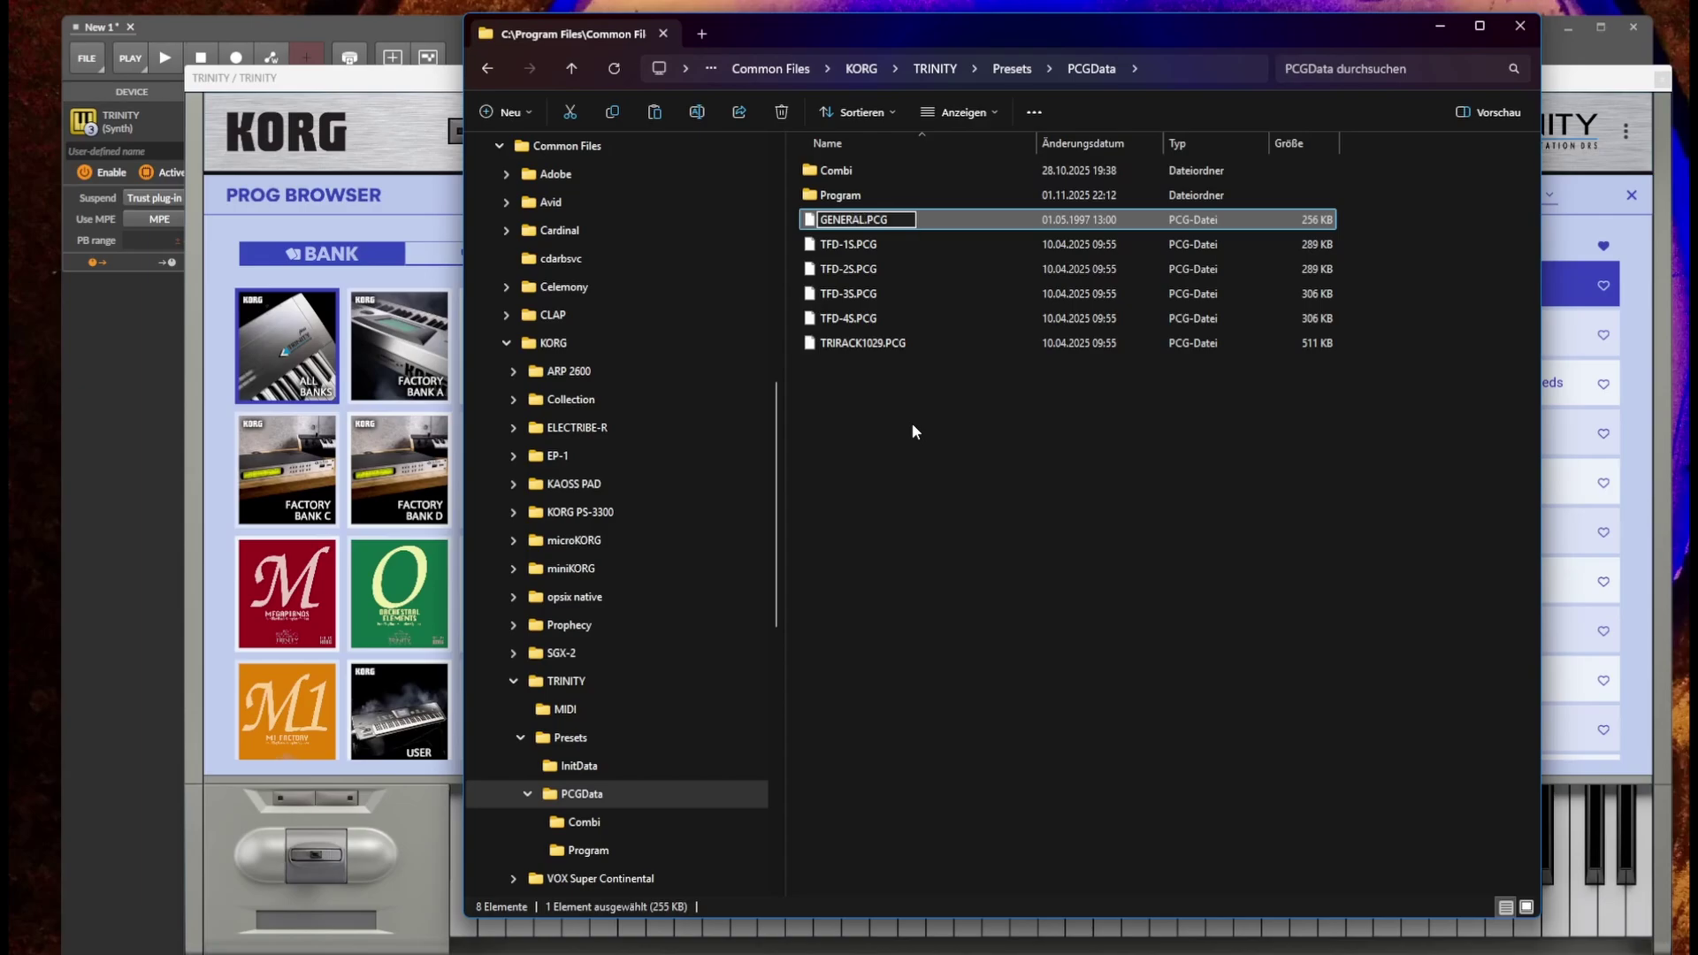
key("Return")
key("Return")
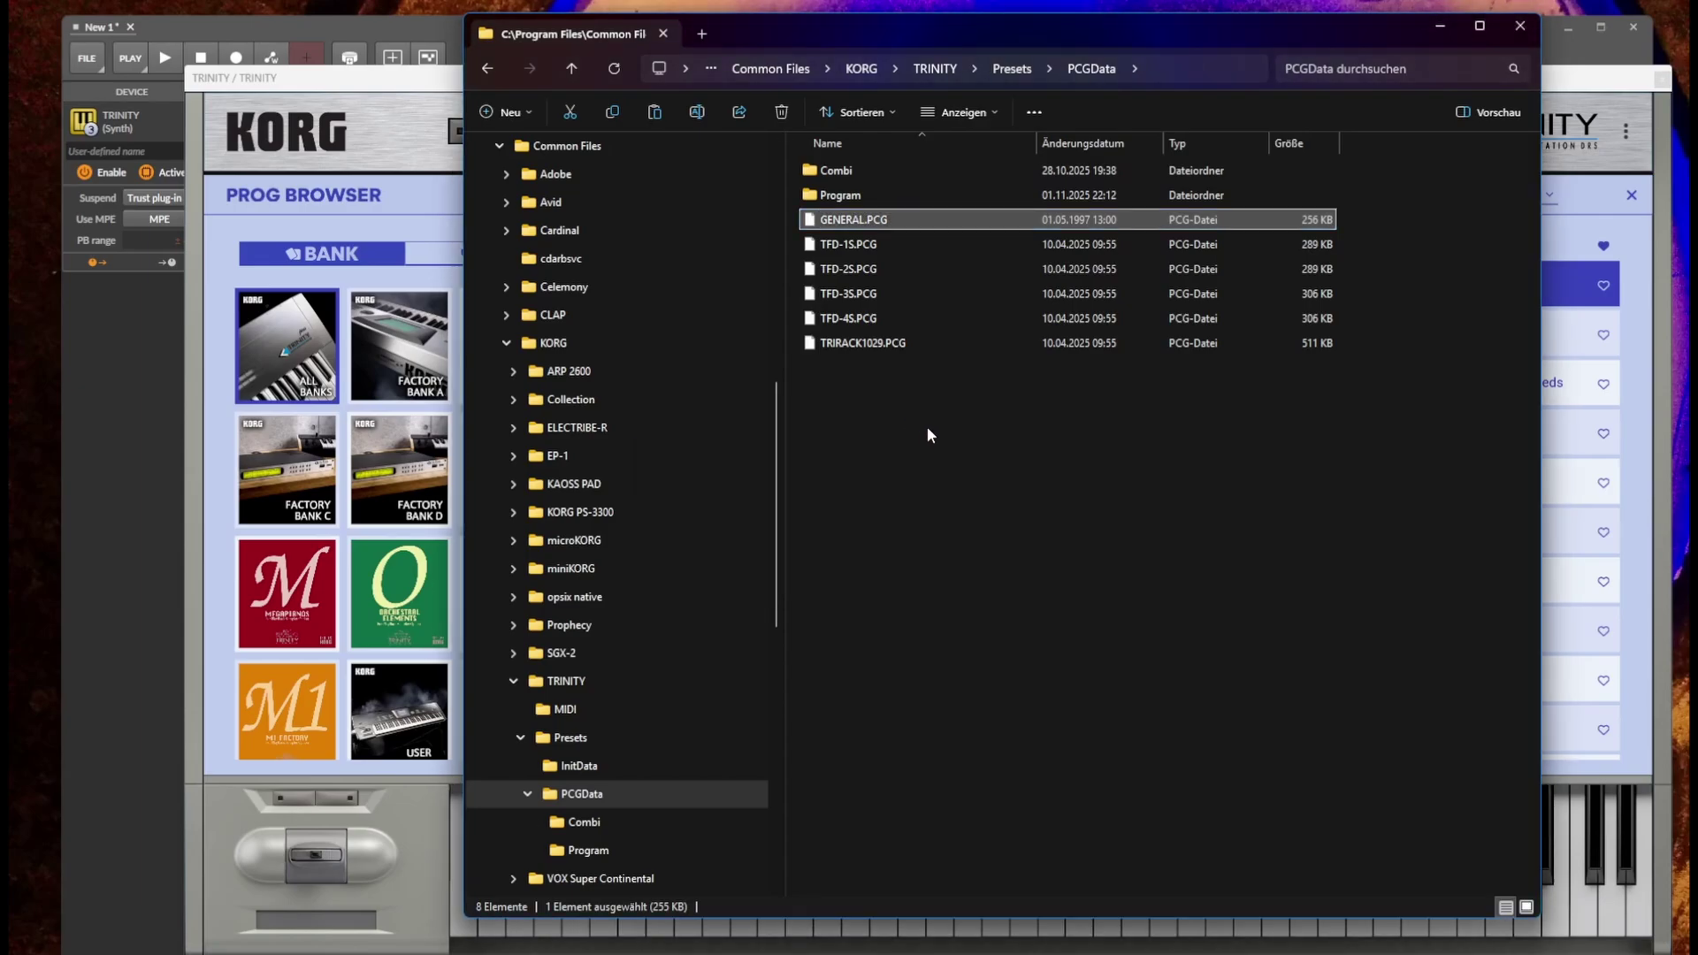
Close and reopen the Trinity plugin from Bitwig, then open its program browser
left_click(934, 416)
left_click(385, 84)
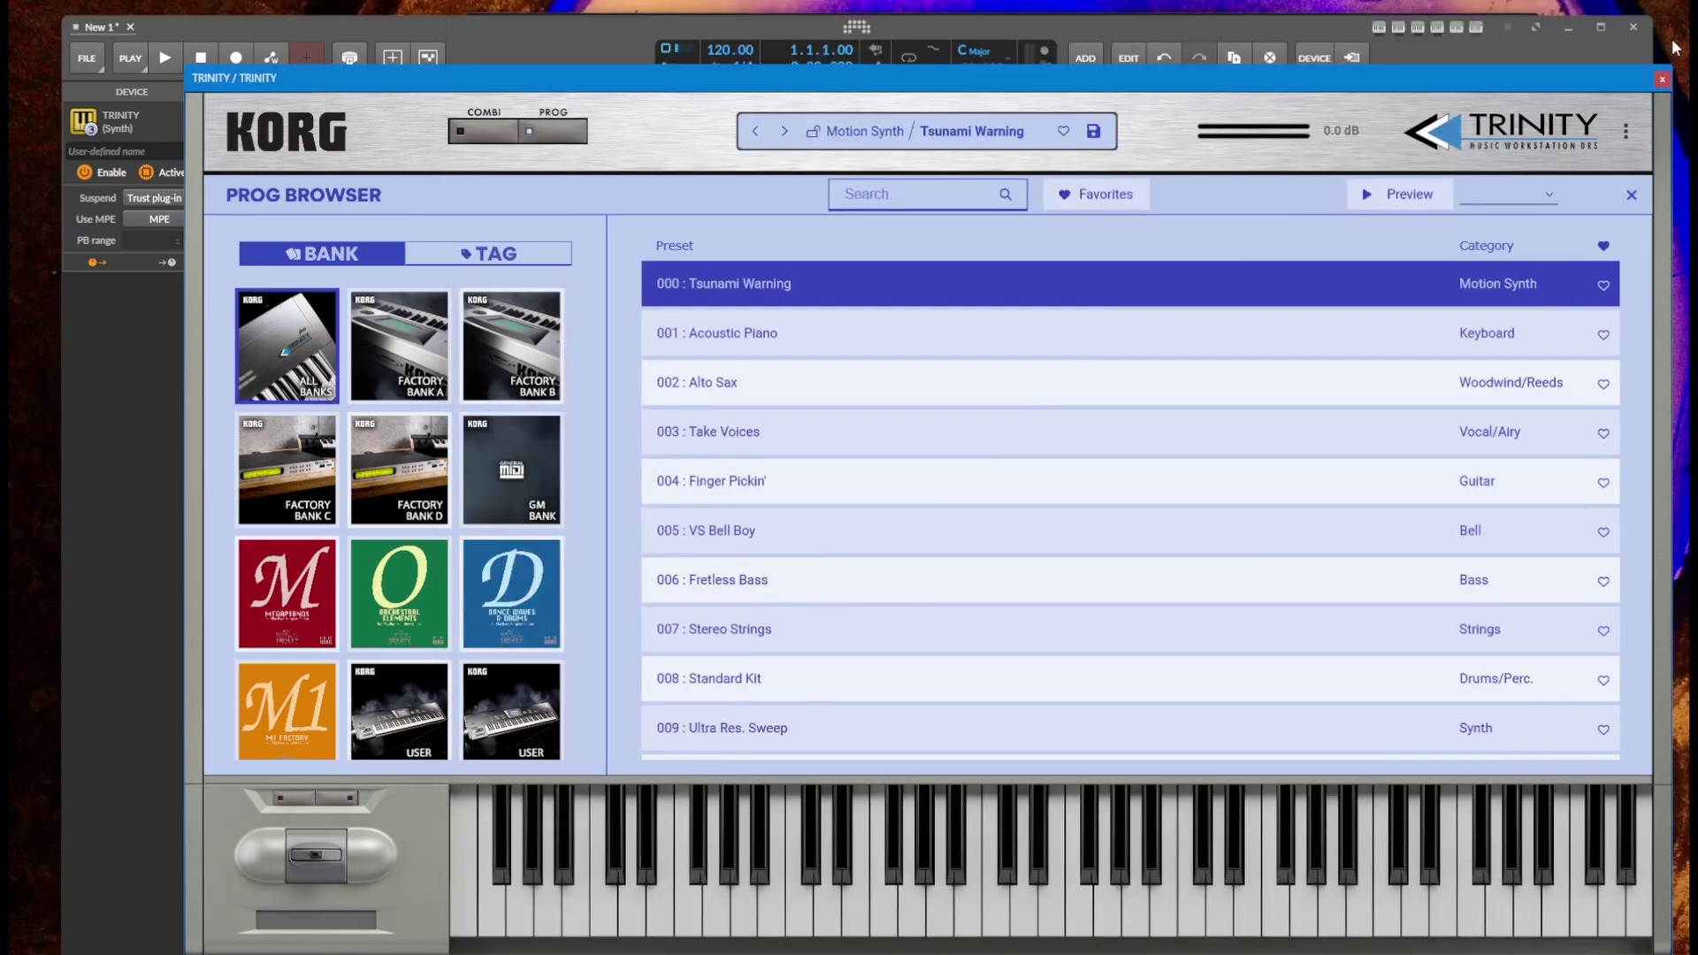
left_click(1661, 79)
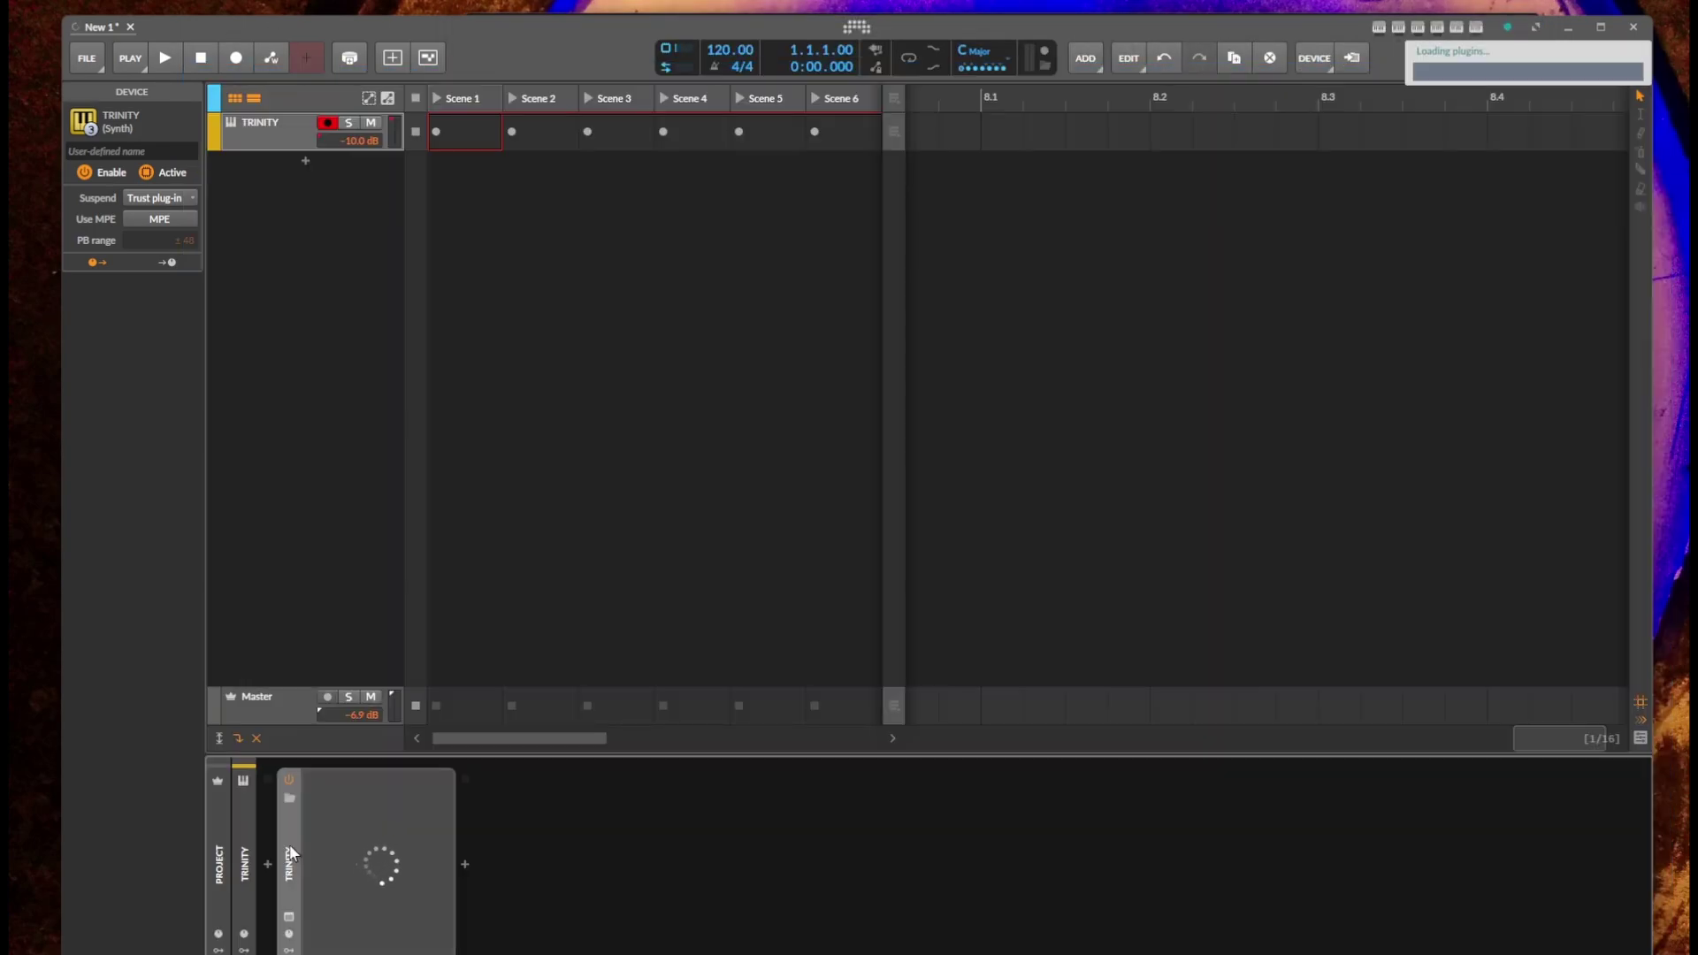
left_click(289, 918)
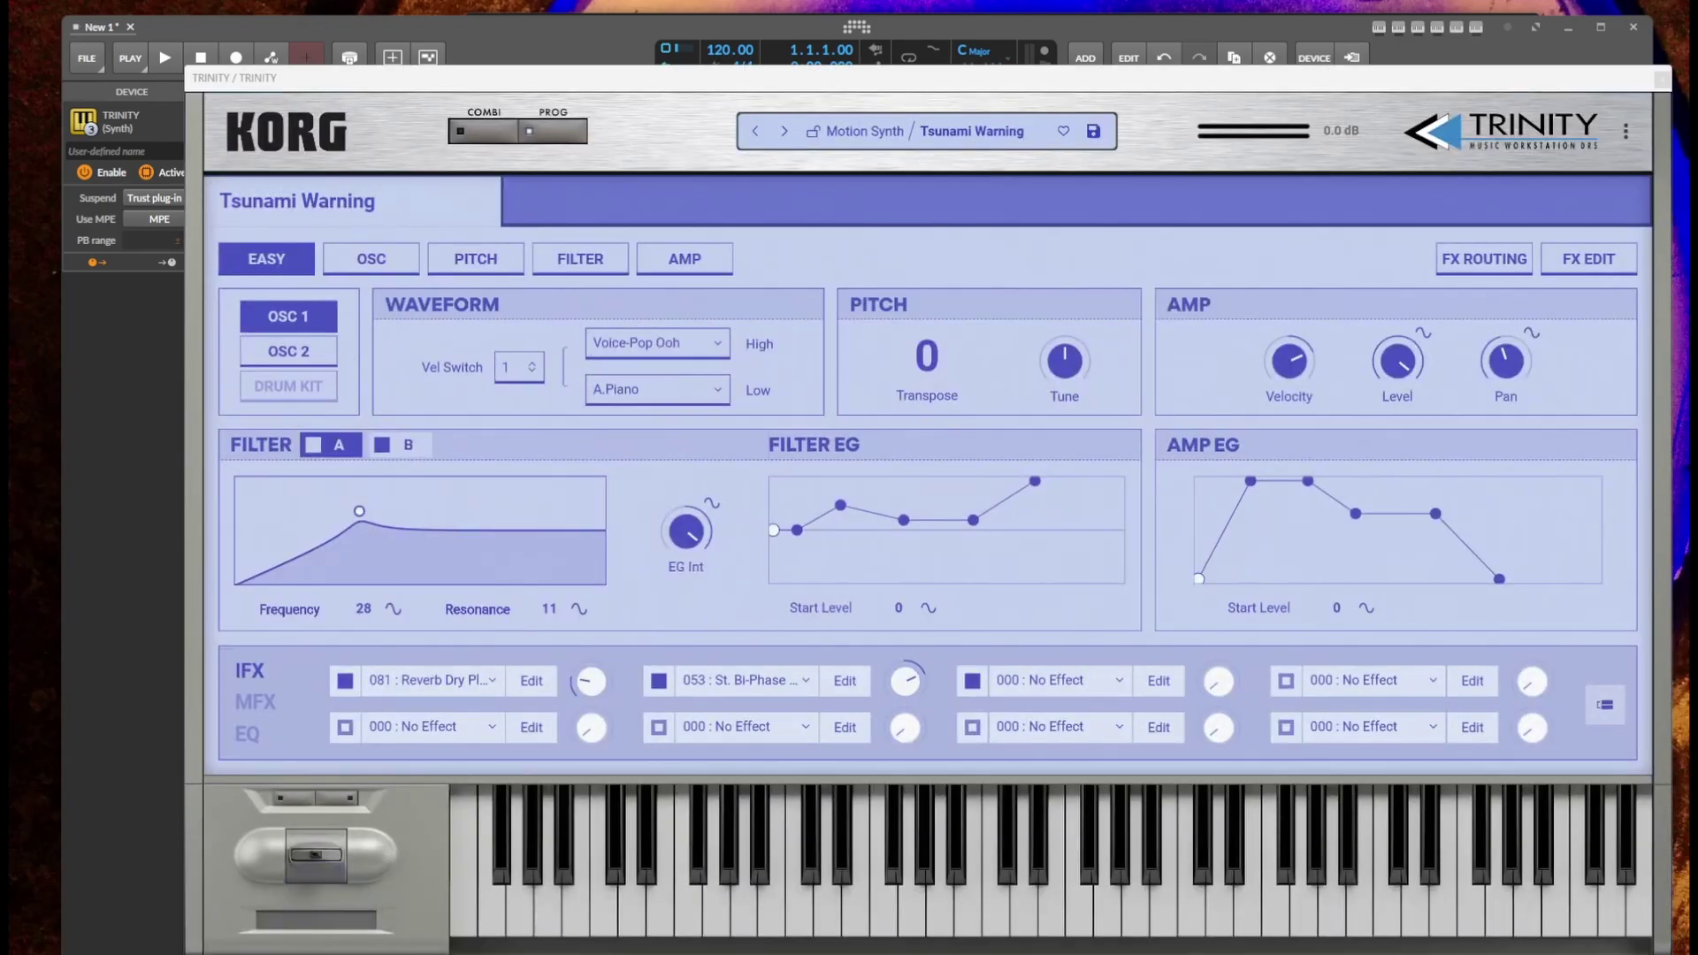
left_click_drag(554, 84, 491, 42)
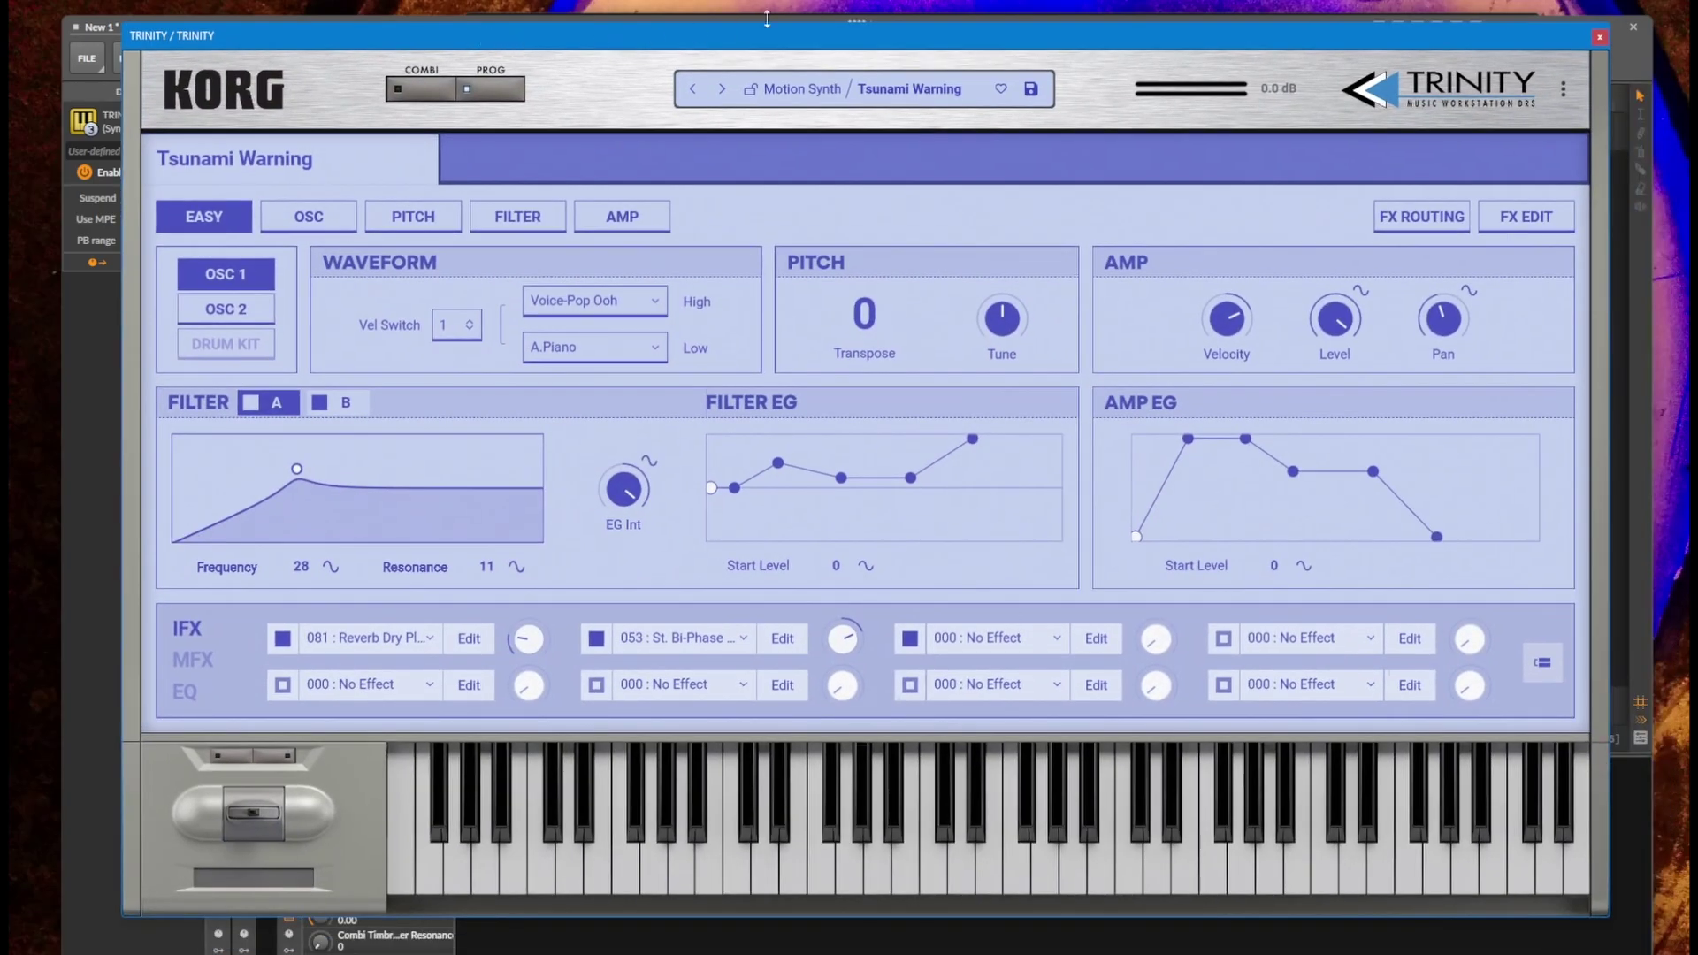
left_click(884, 89)
Browse by bank and open the GM Bank's program list
left_click(304, 225)
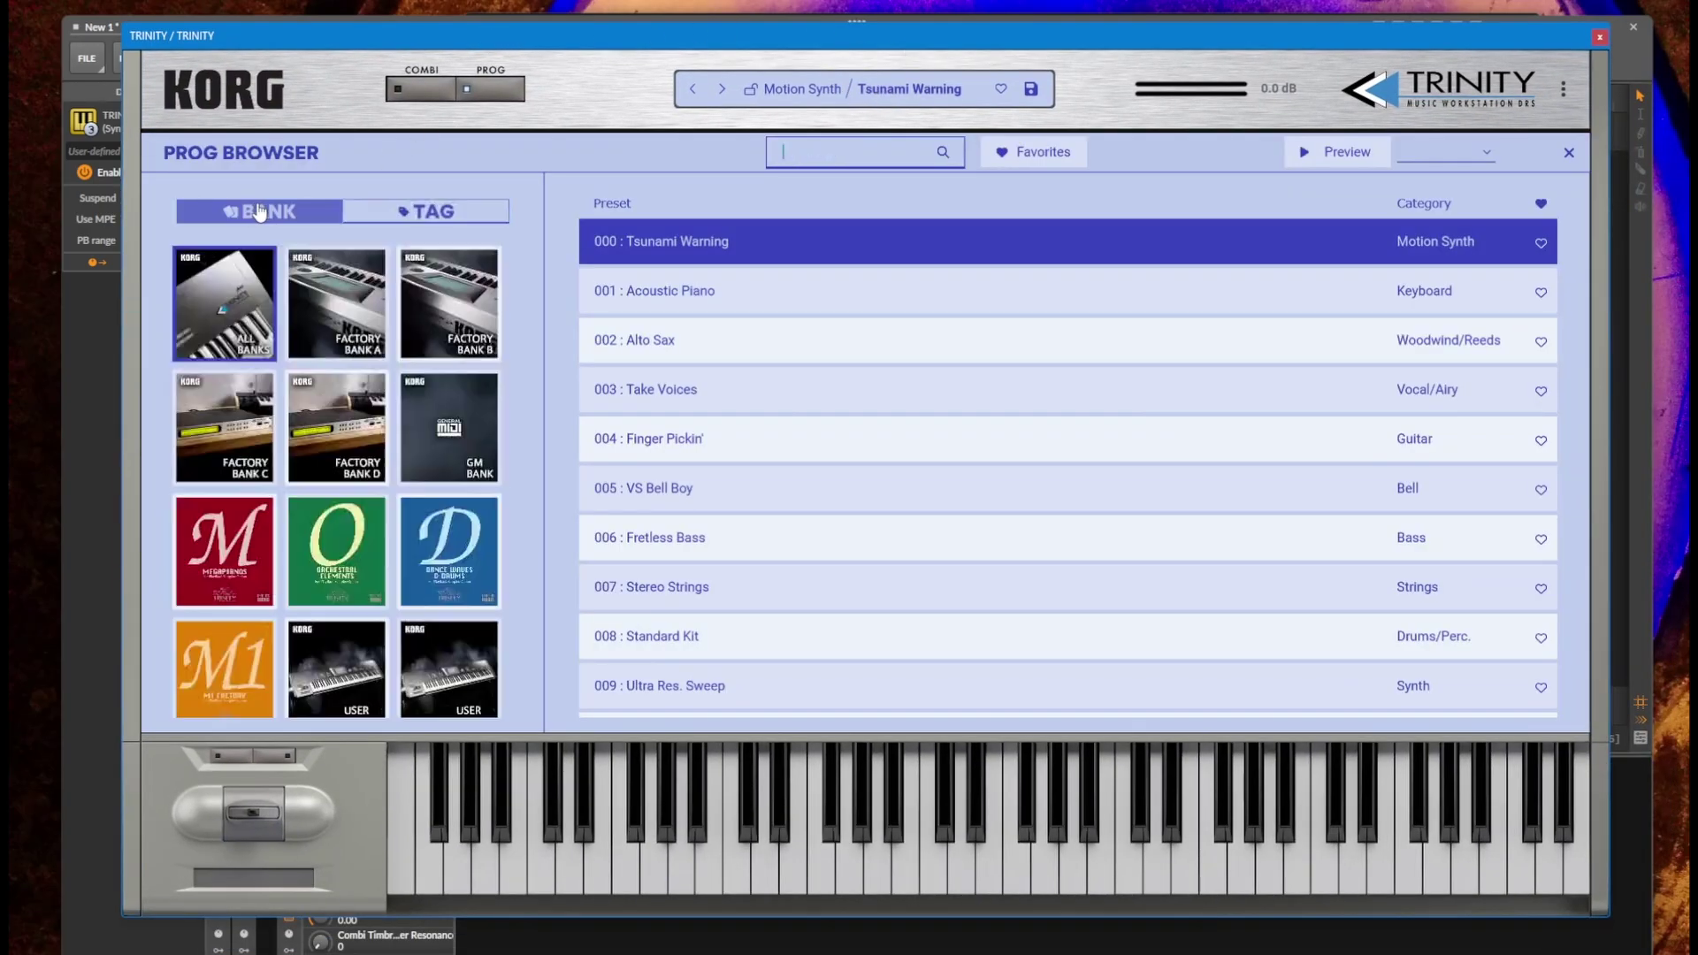
left_click(469, 415)
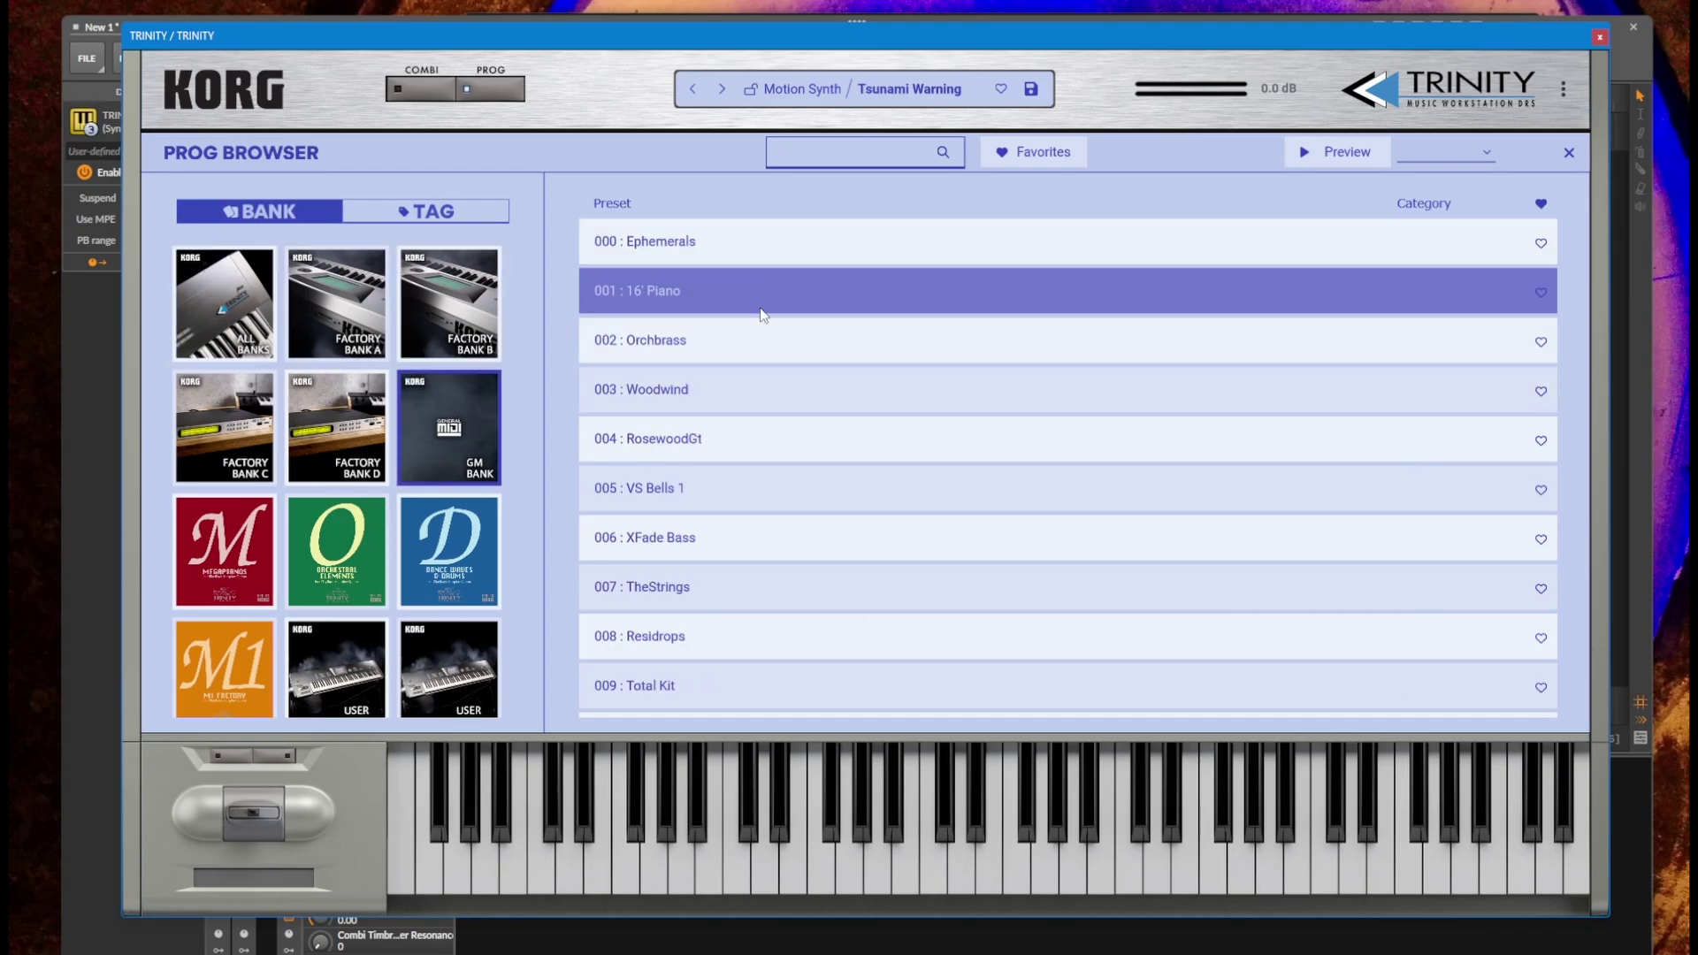
scroll(776, 482, "down", 8)
scroll(779, 490, "up", 8)
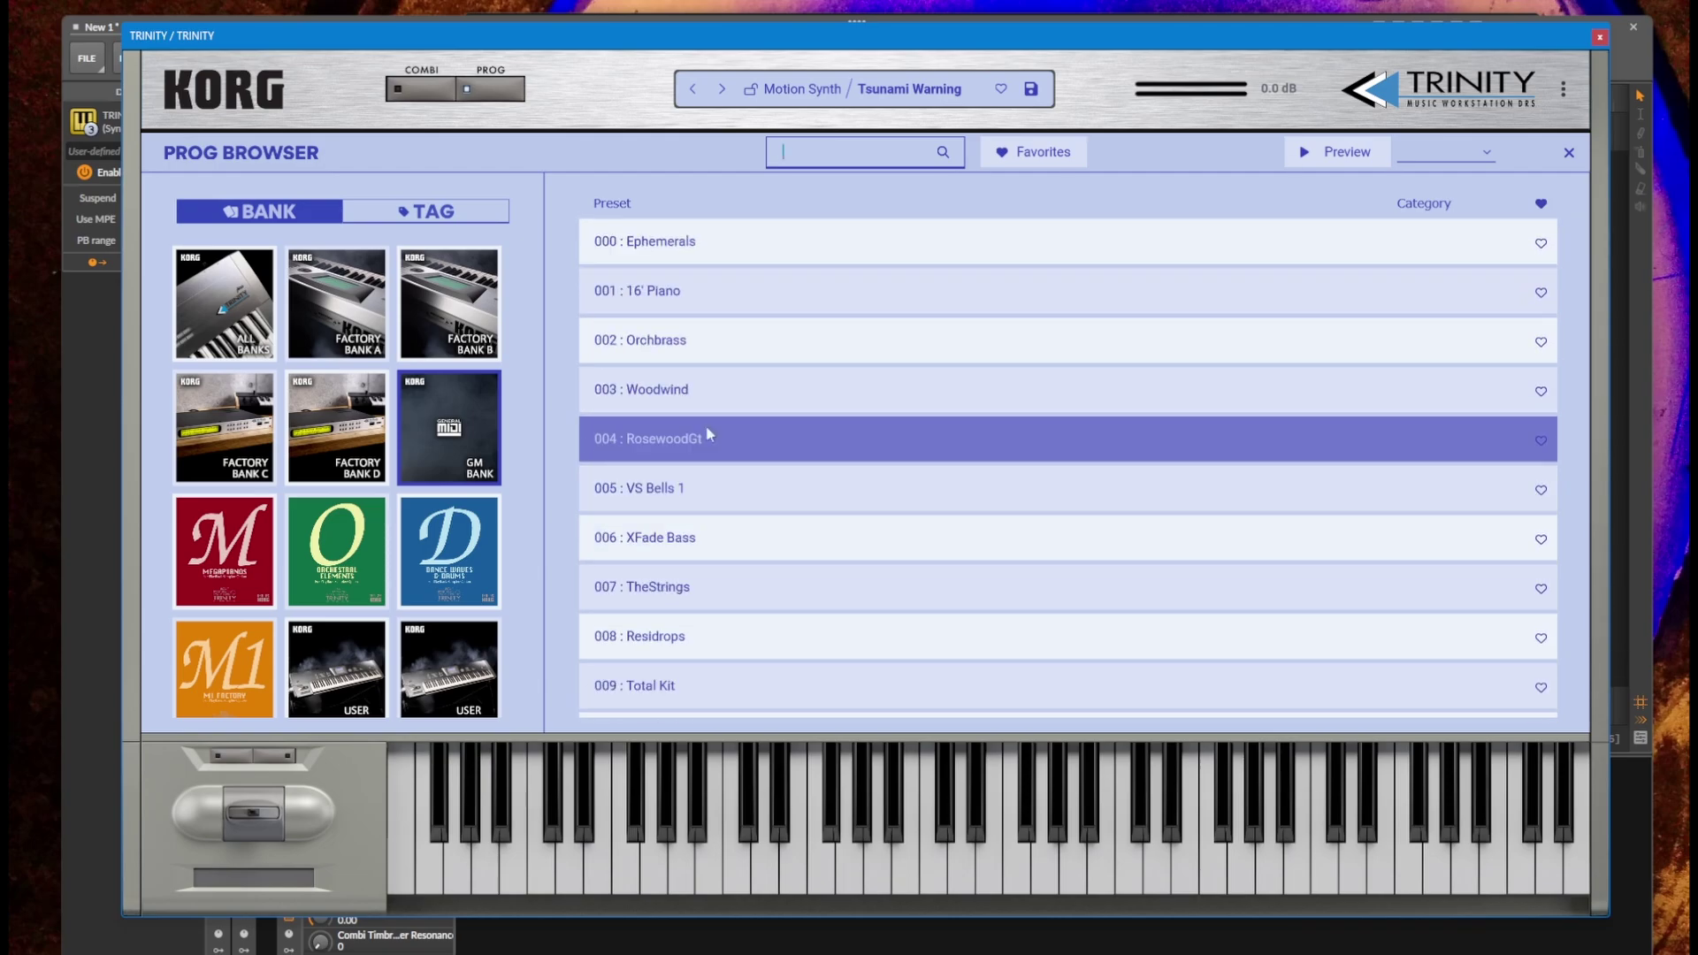
Audition Ephemerals and TheStrings, then load 026 RezzzzBass
left_click(731, 246)
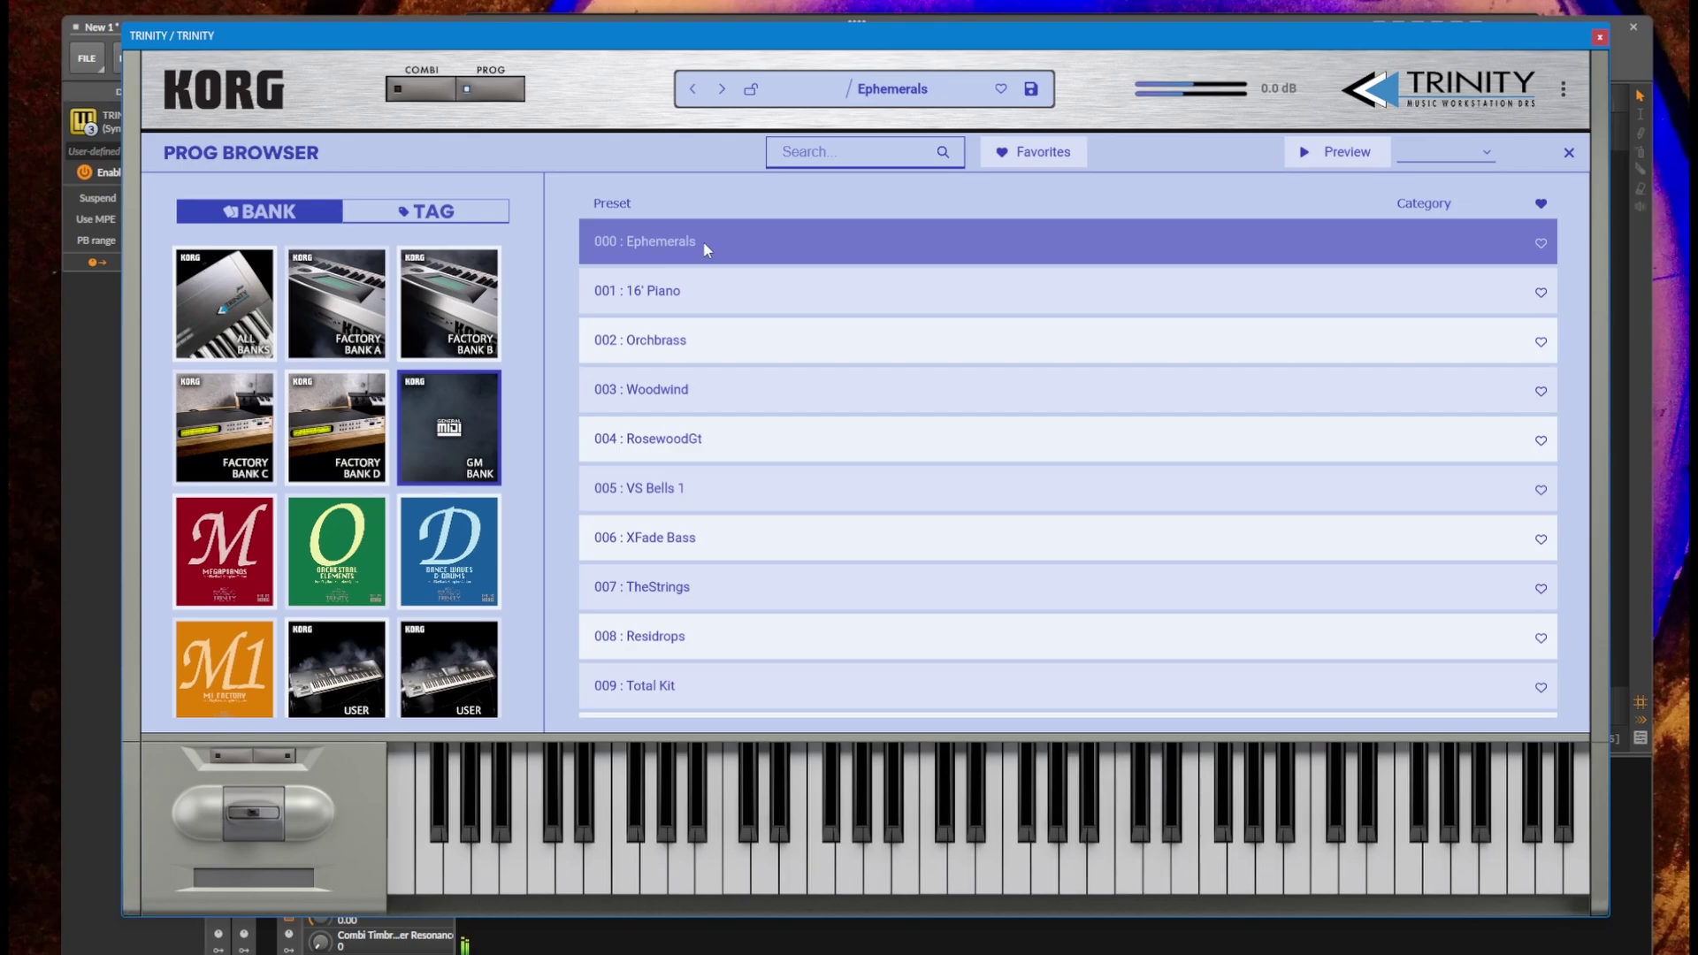
left_click(774, 594)
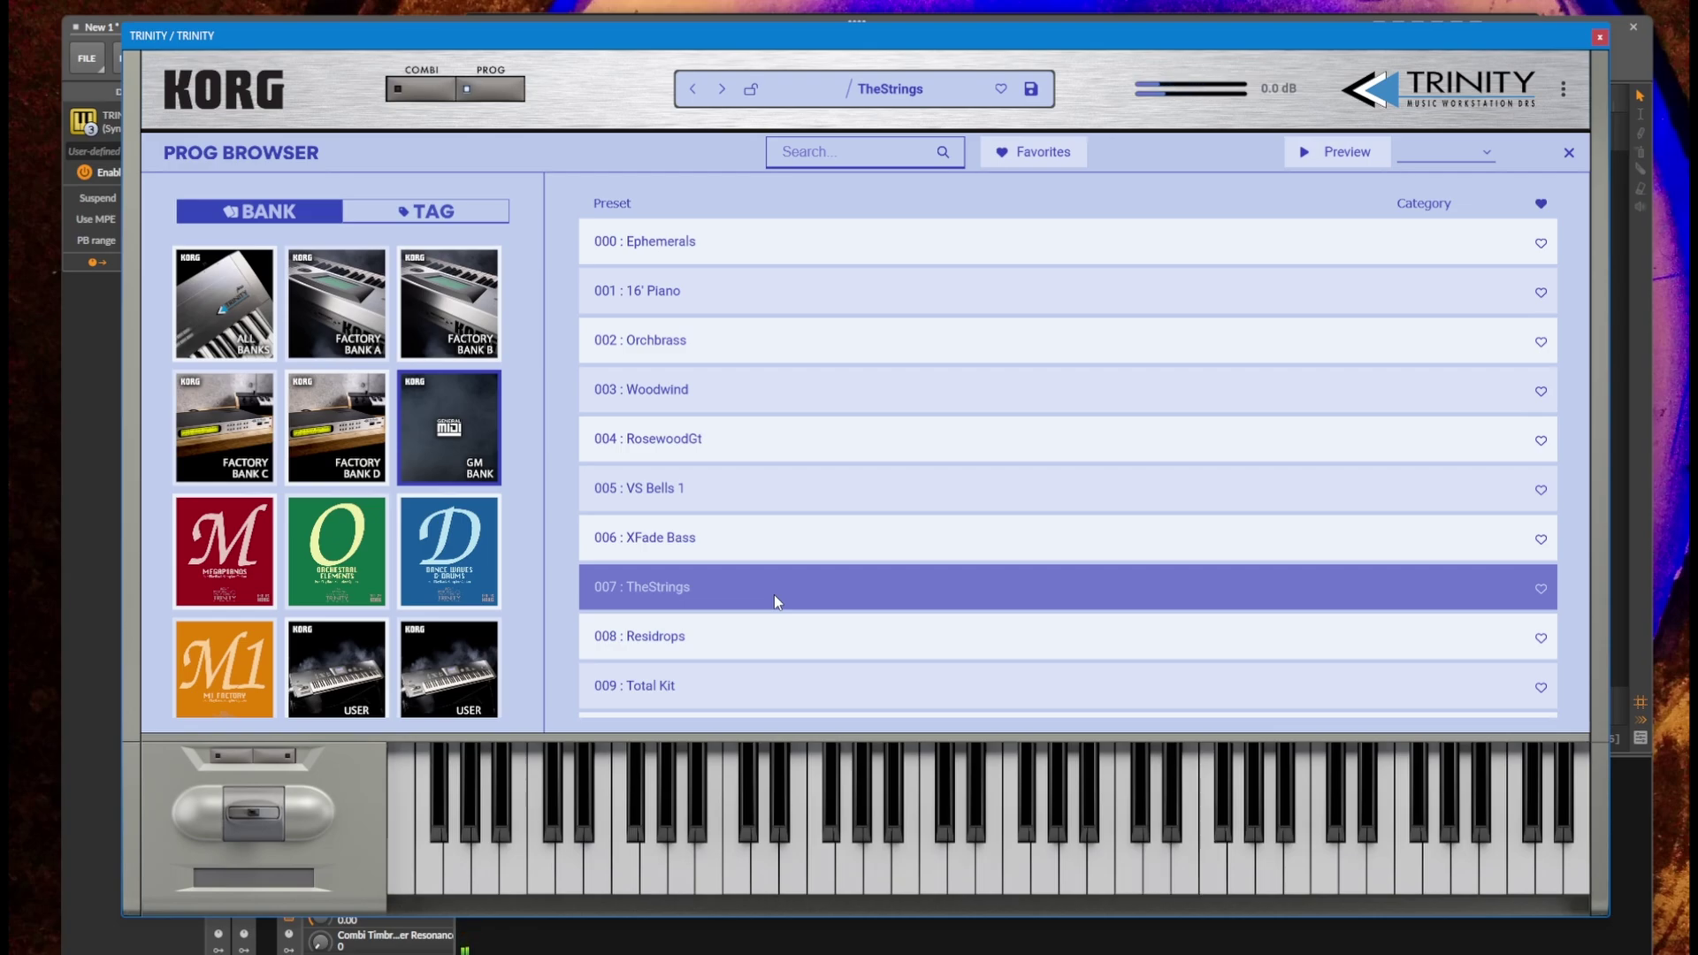
scroll(778, 574, "down", 5)
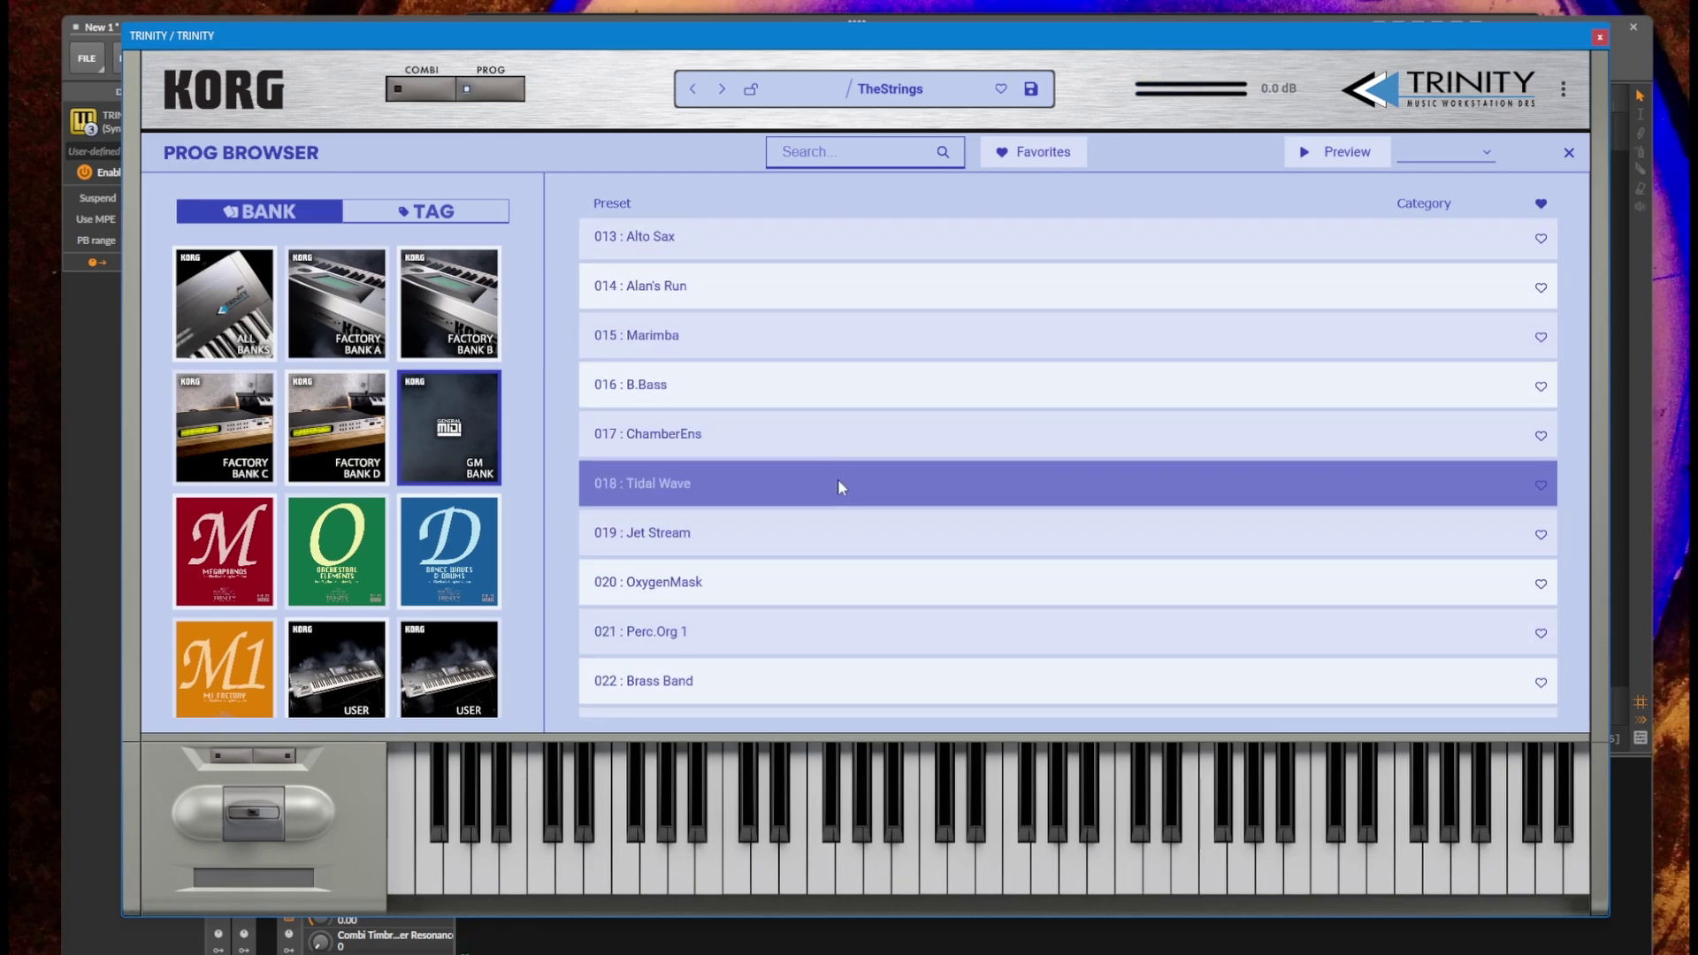
scroll(1023, 433, "down", 5)
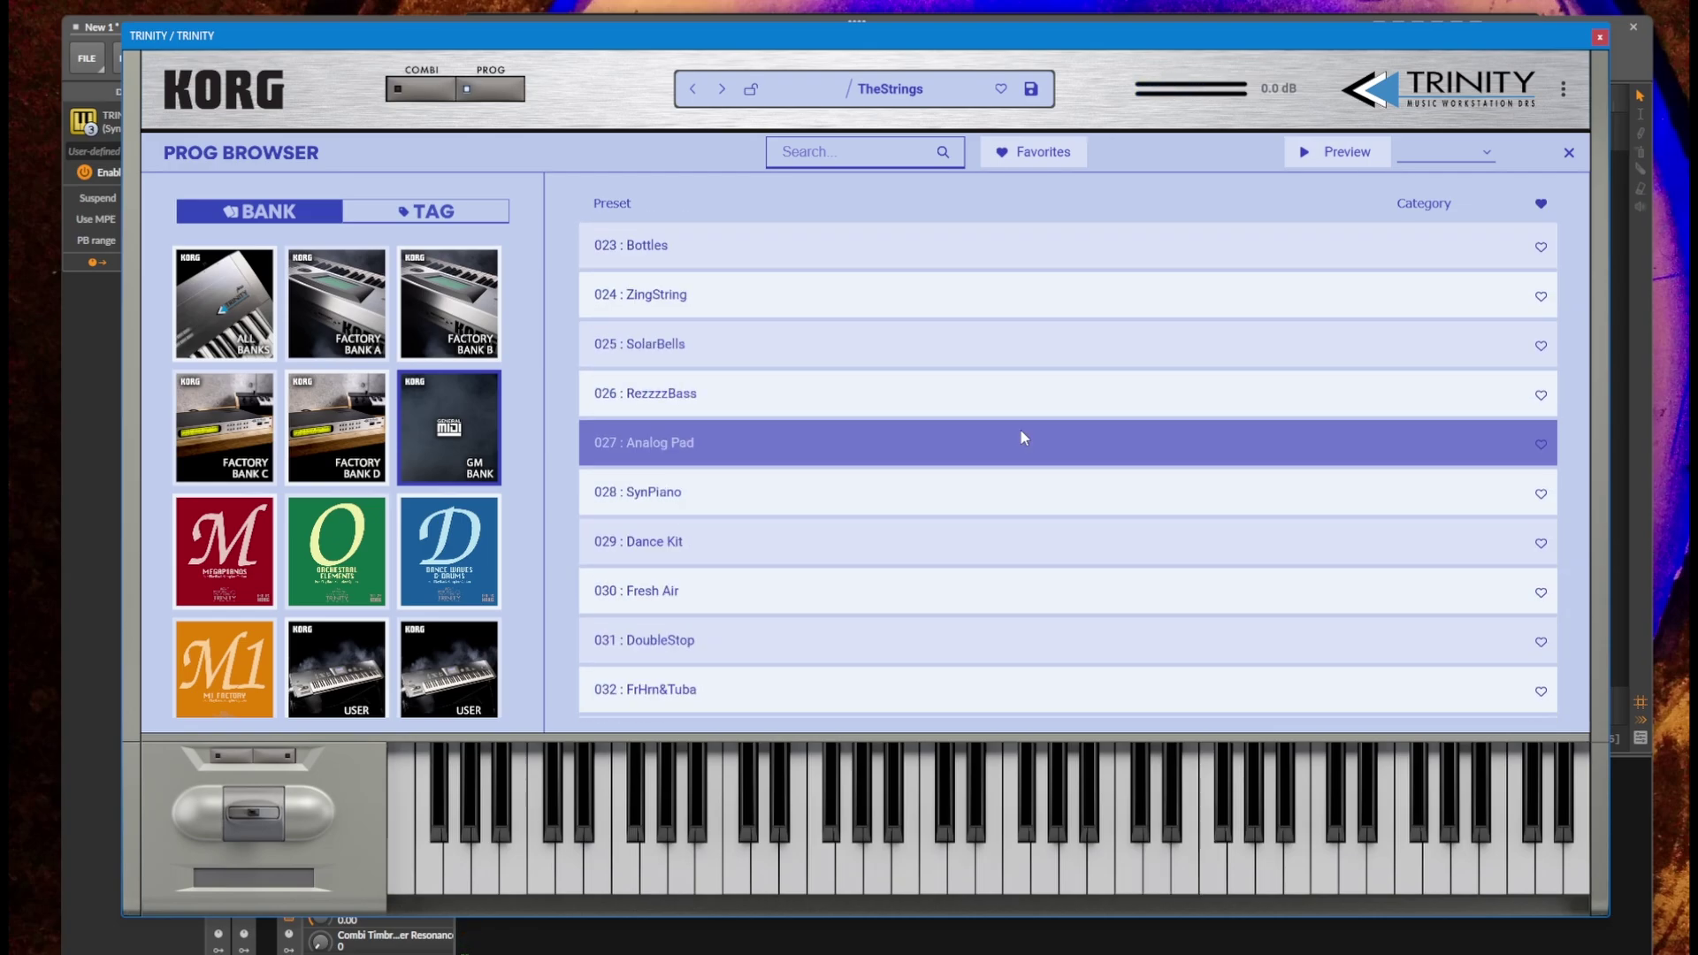
left_click(846, 386)
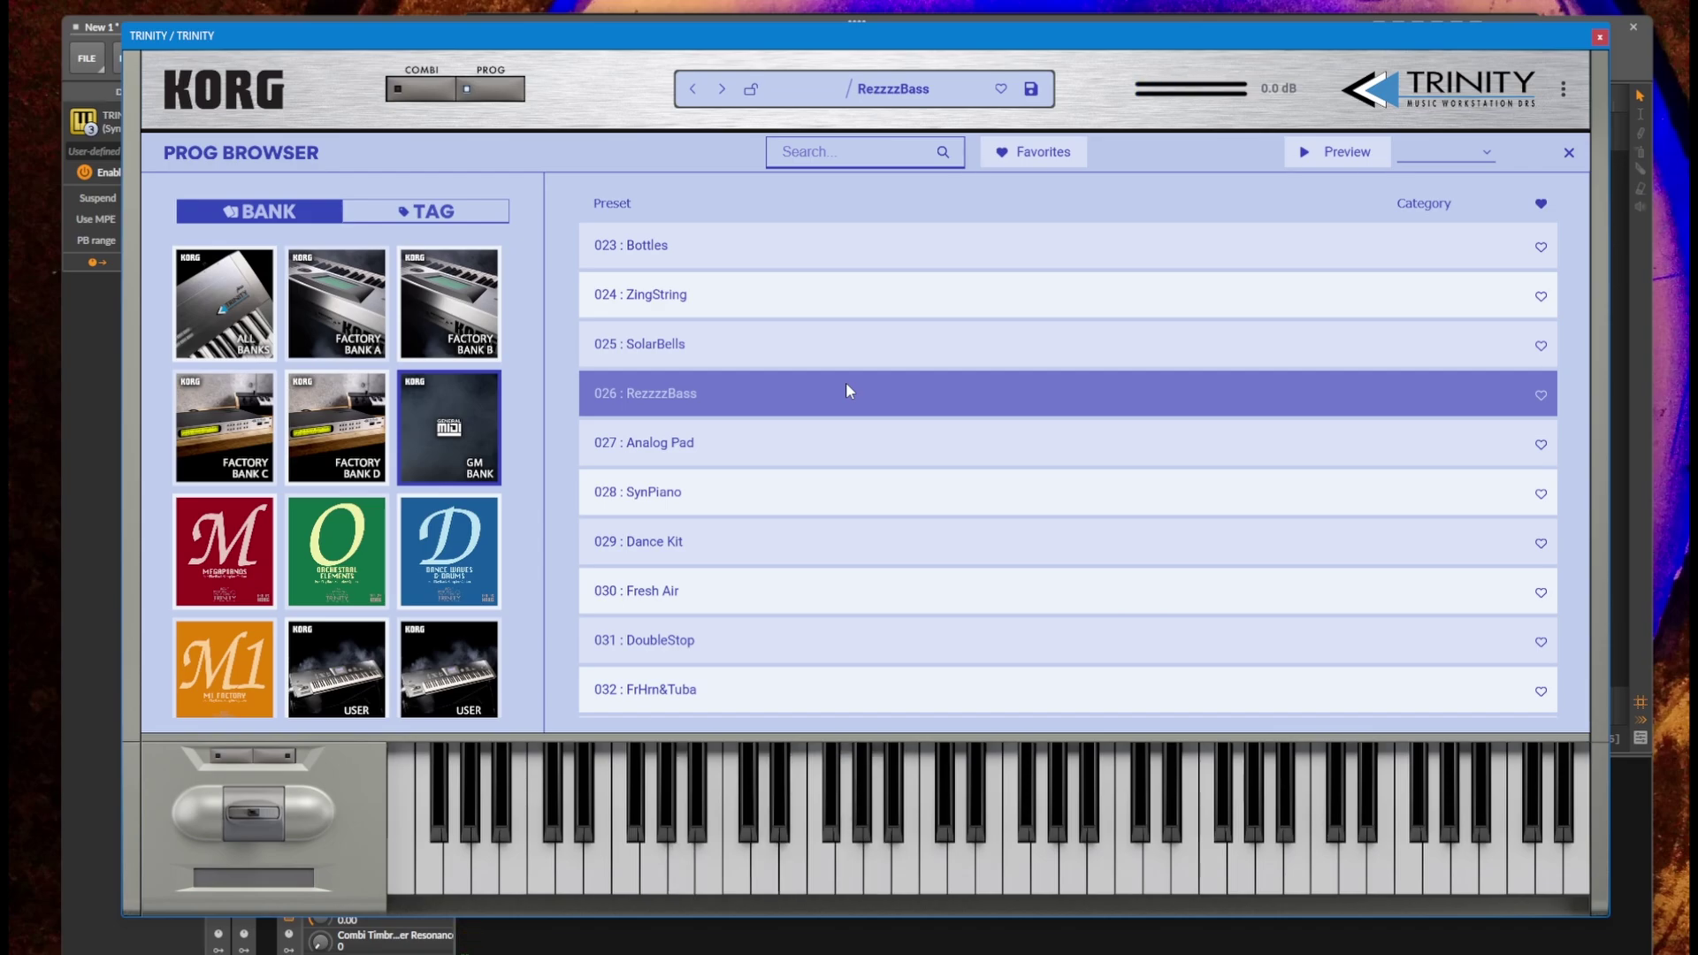
Try SynPiano, reload RezzzzBass, and dismiss its right-click options menu
scroll(422, 446, "down", 1)
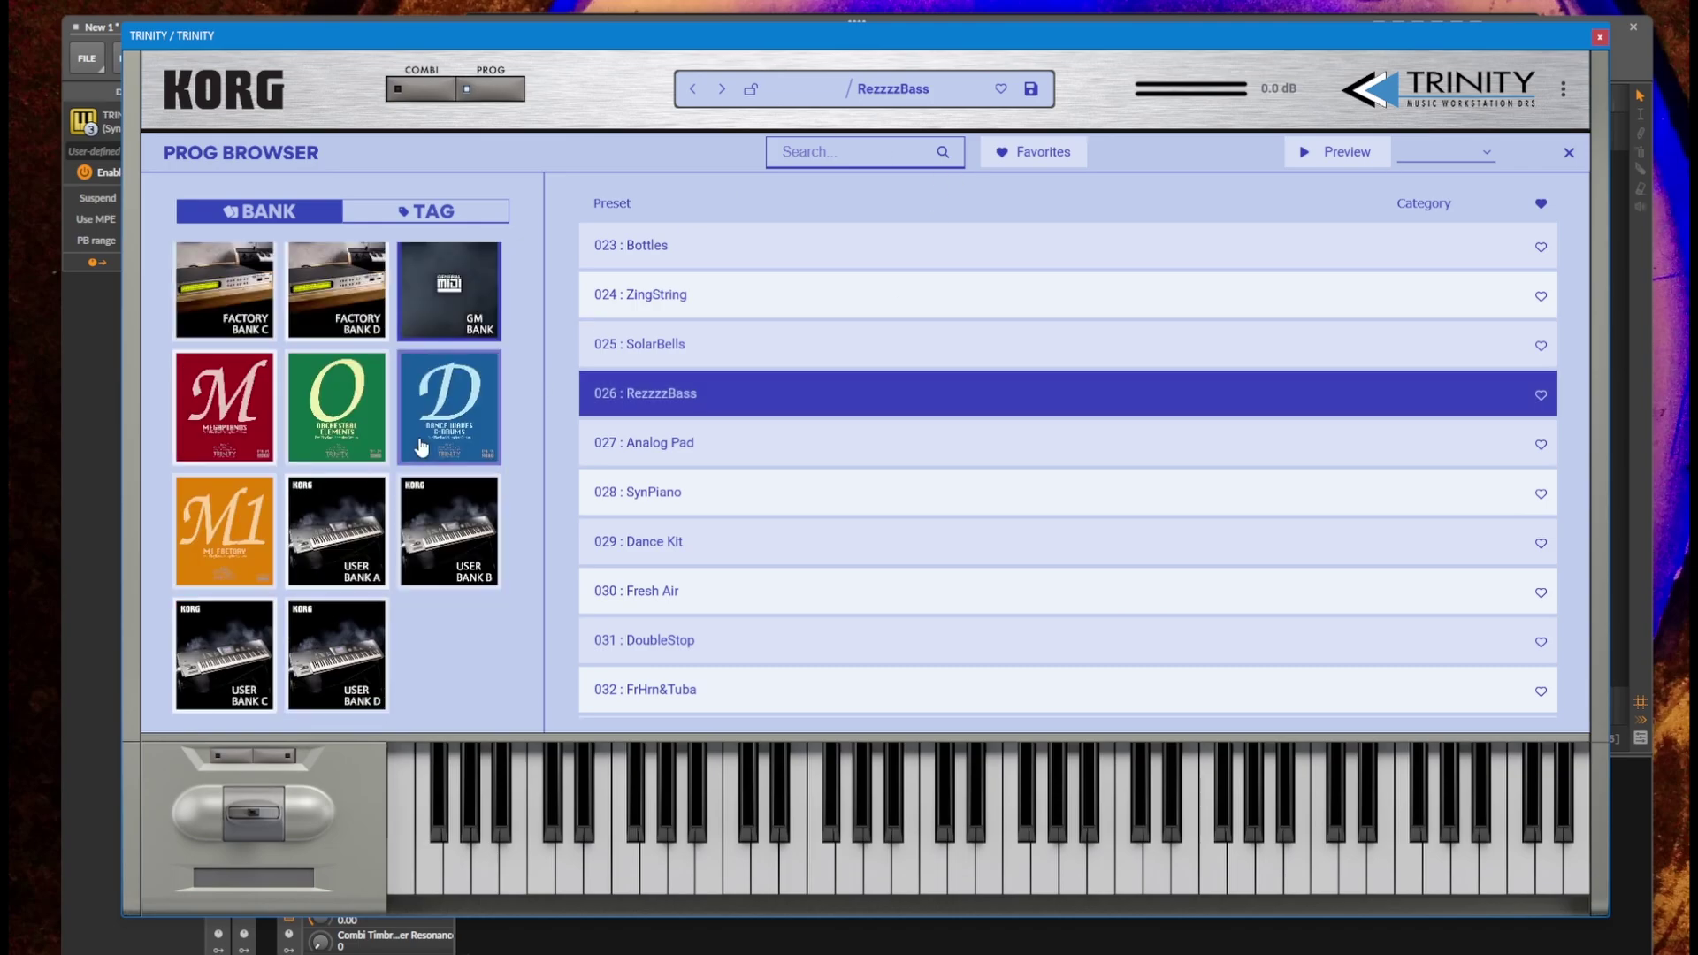
scroll(336, 524, "up", 1)
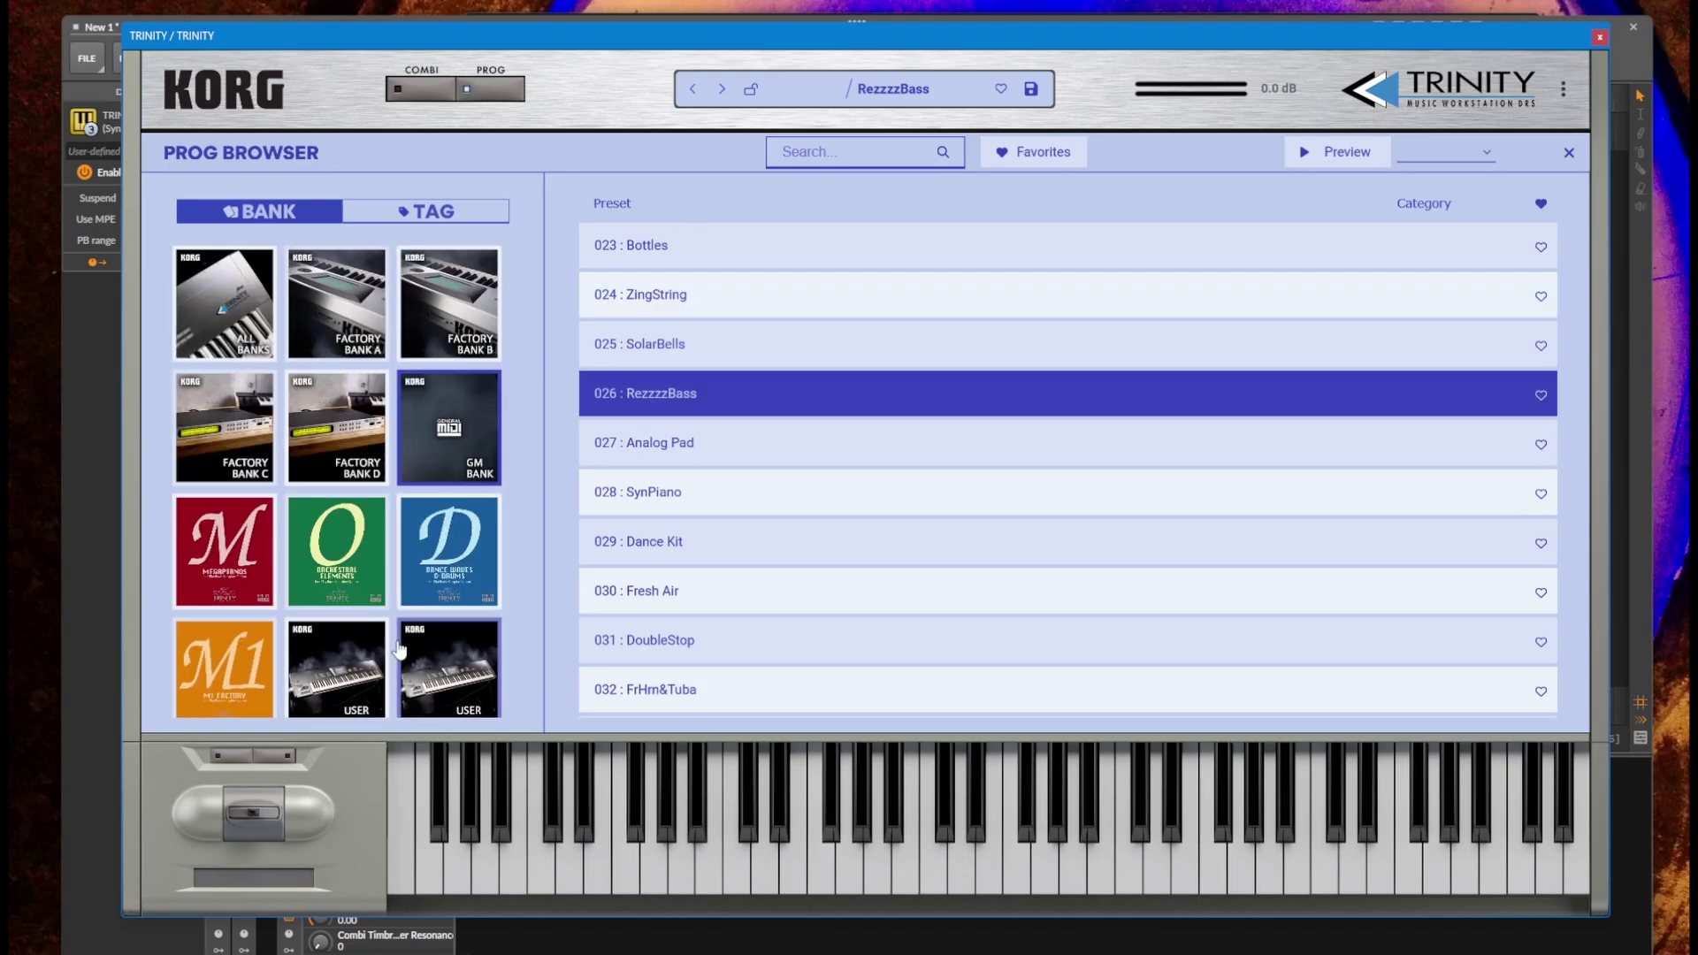
scroll(400, 650, "down", 1)
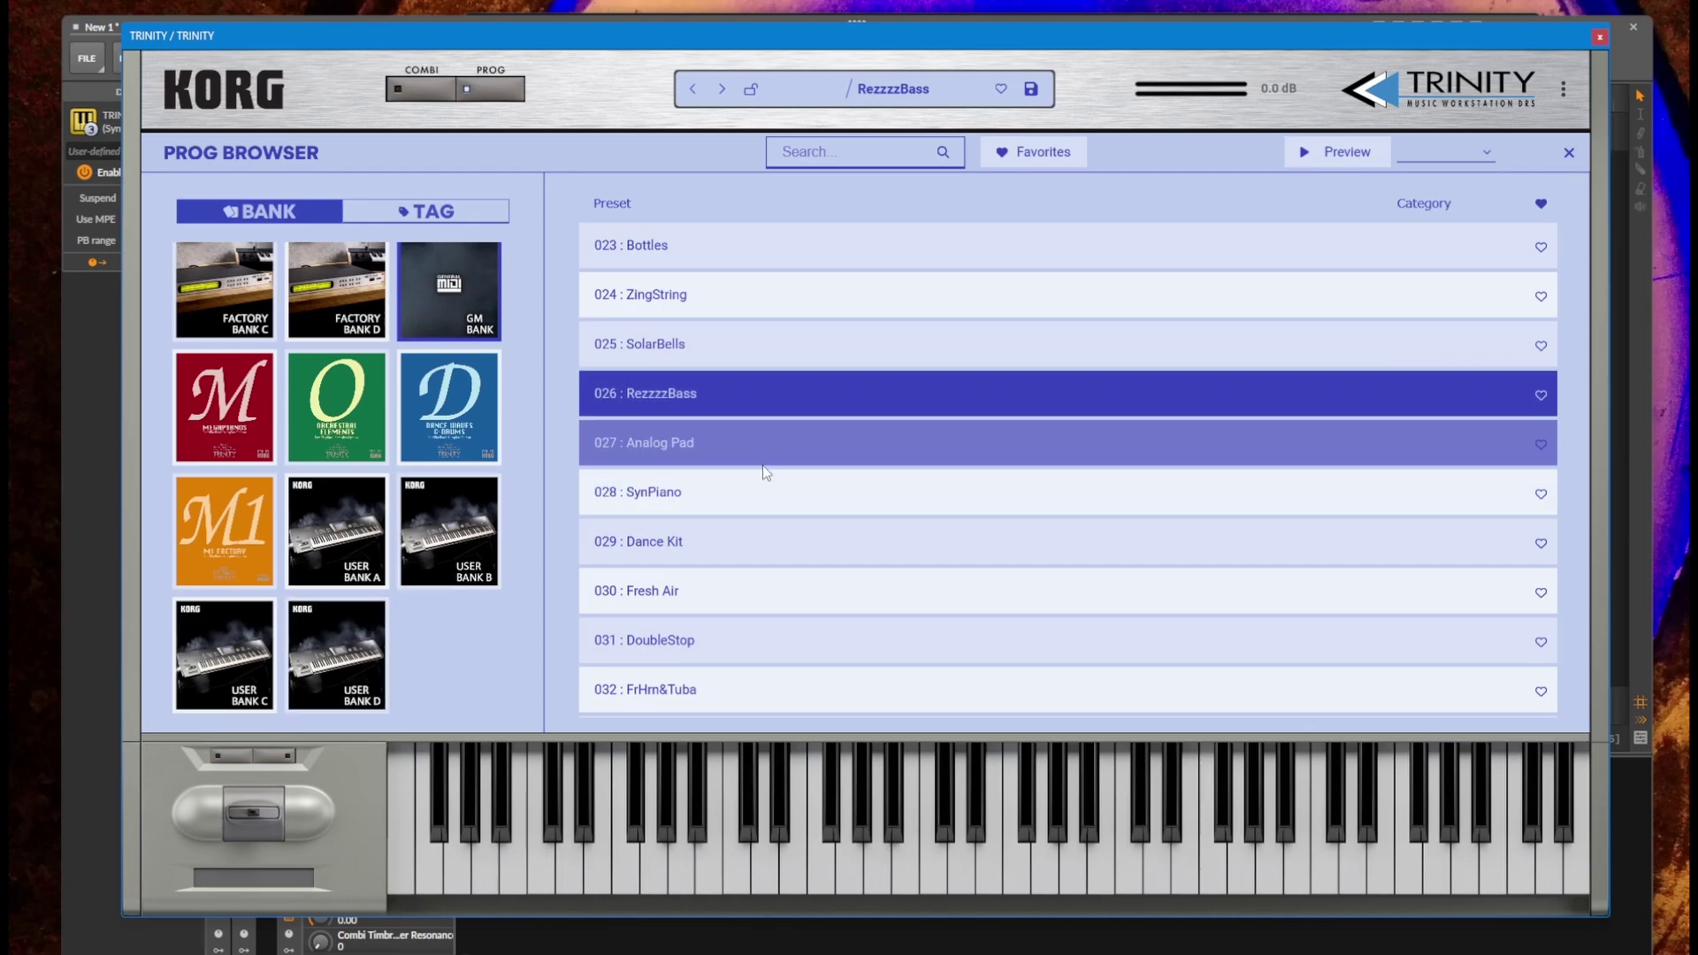
left_click(753, 489)
left_click(768, 399)
right_click(770, 408)
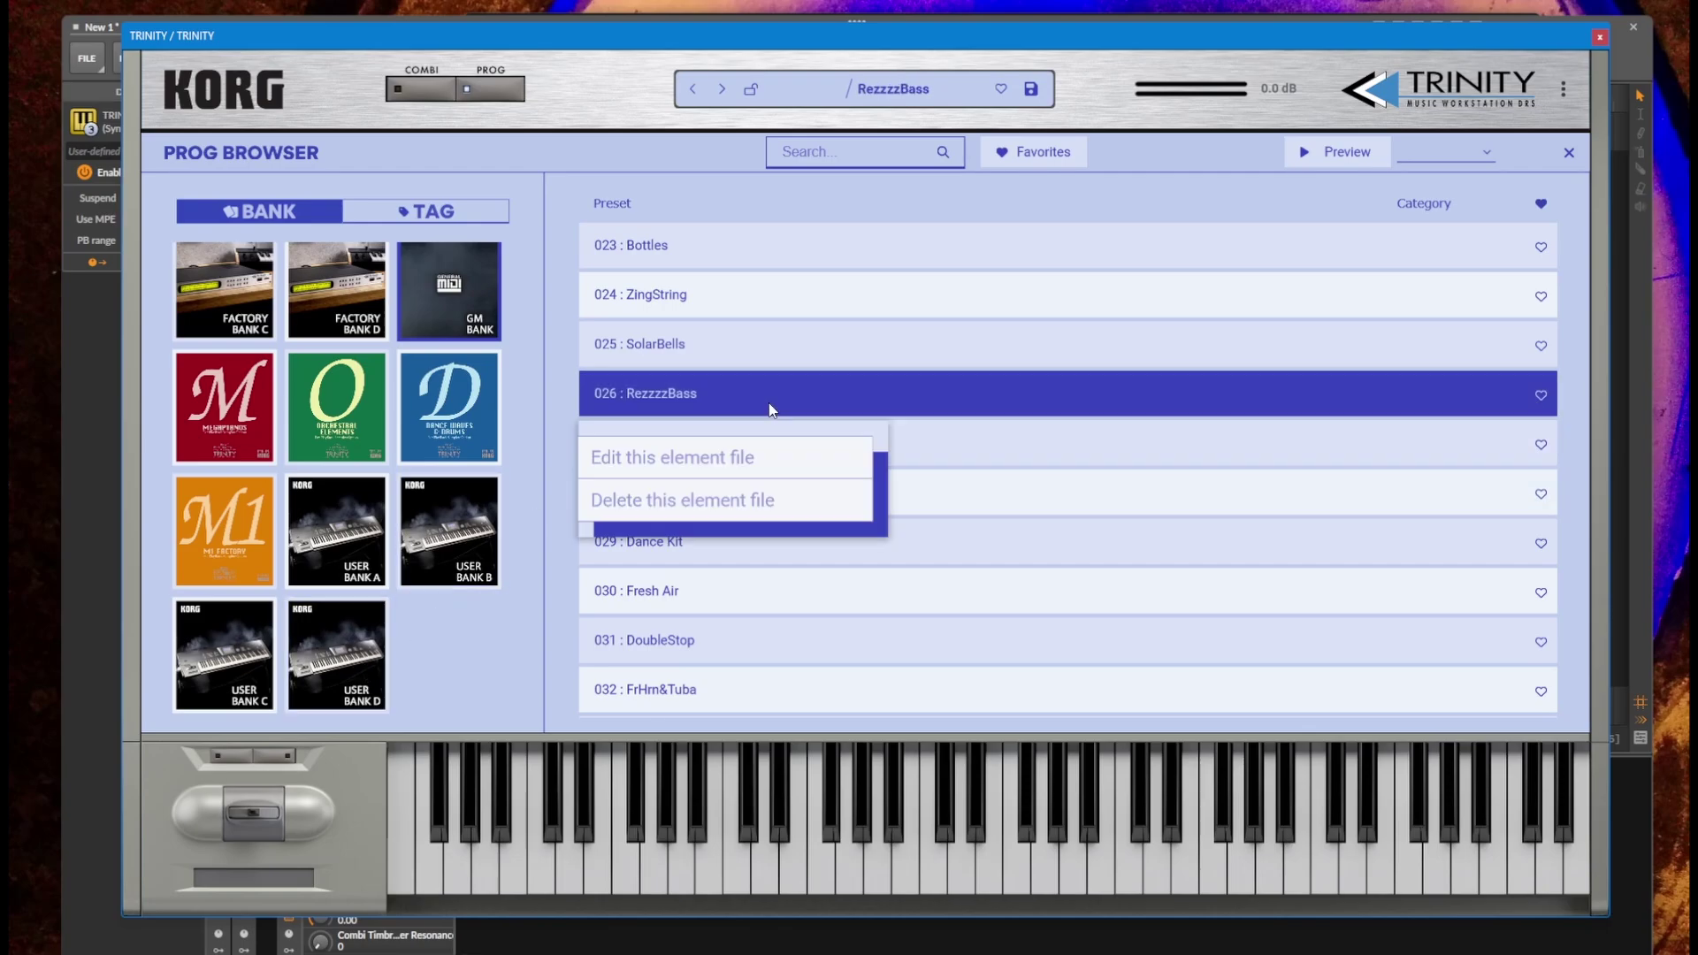
left_click(835, 395)
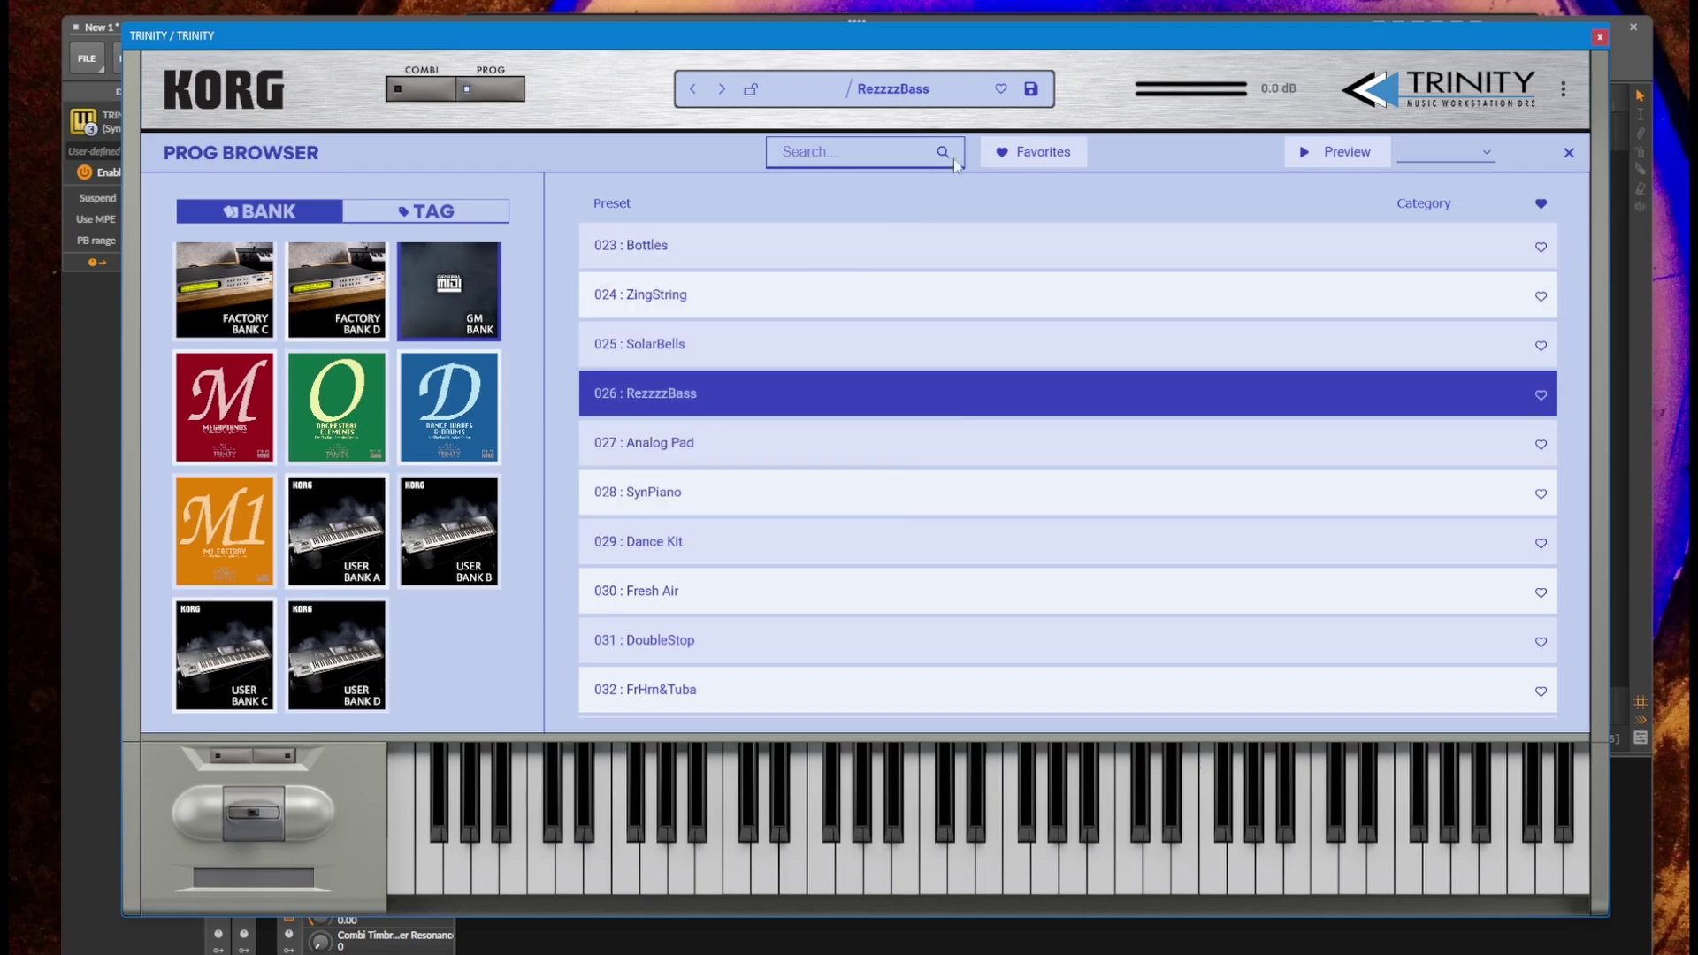
Audition Alan's Run, then load 026 RezzzzBass again
scroll(920, 379, "up", 8)
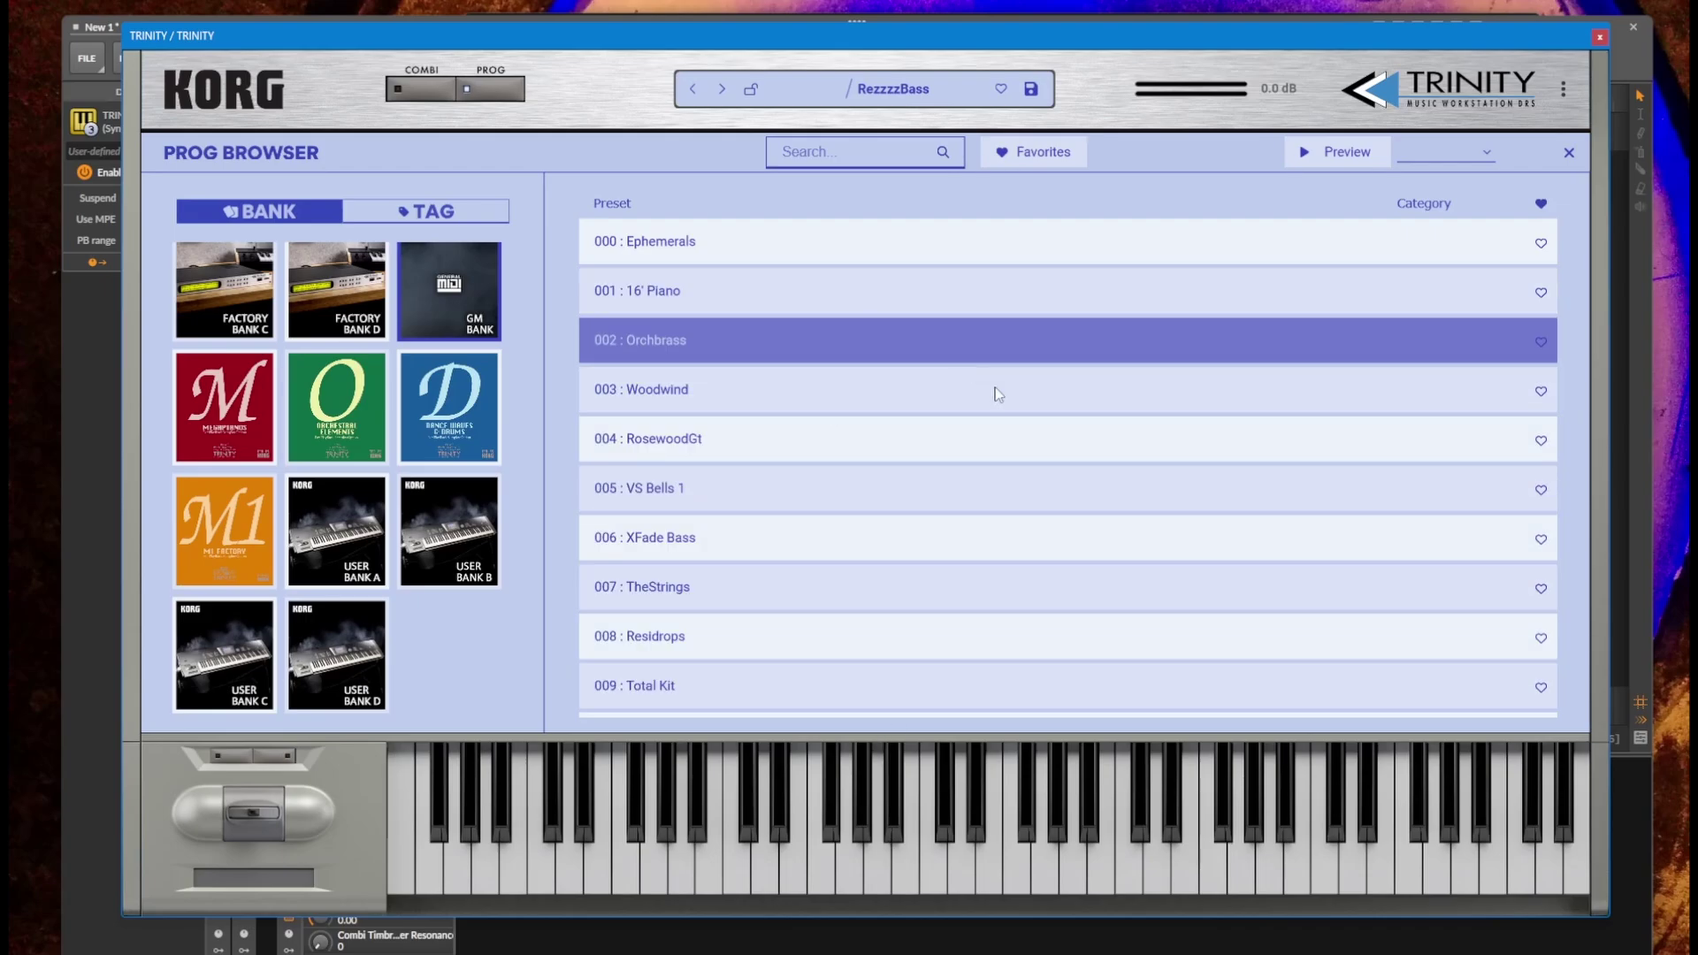
scroll(947, 550, "down", 4)
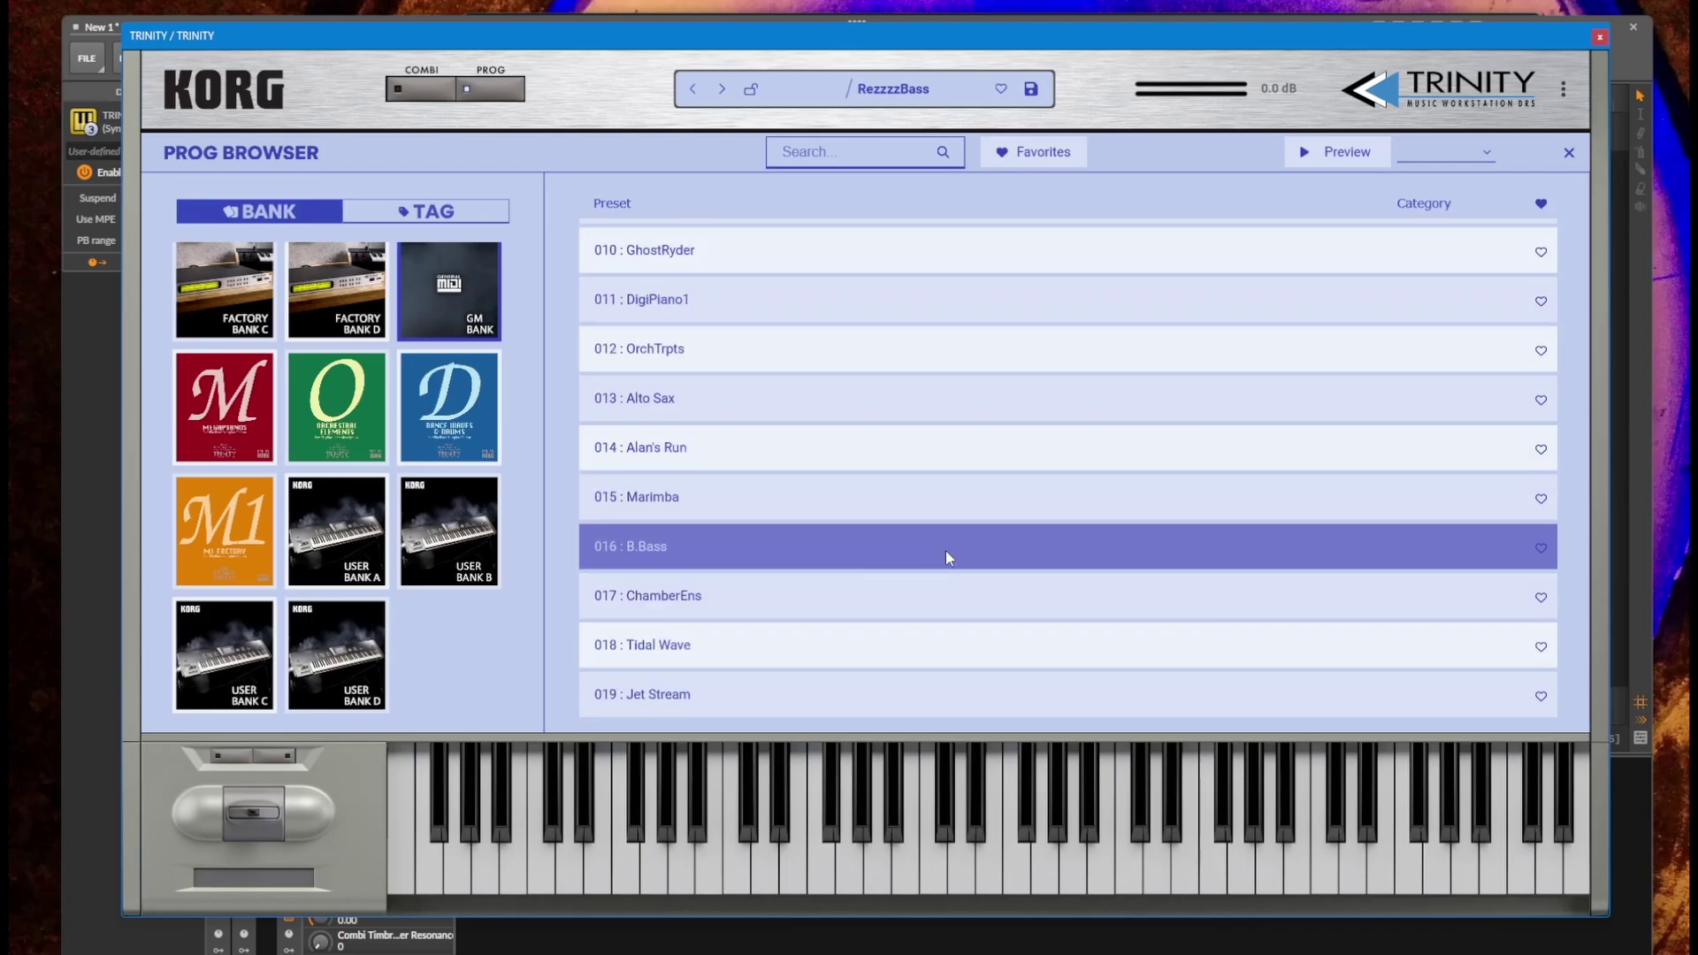
scroll(896, 492, "down", 1)
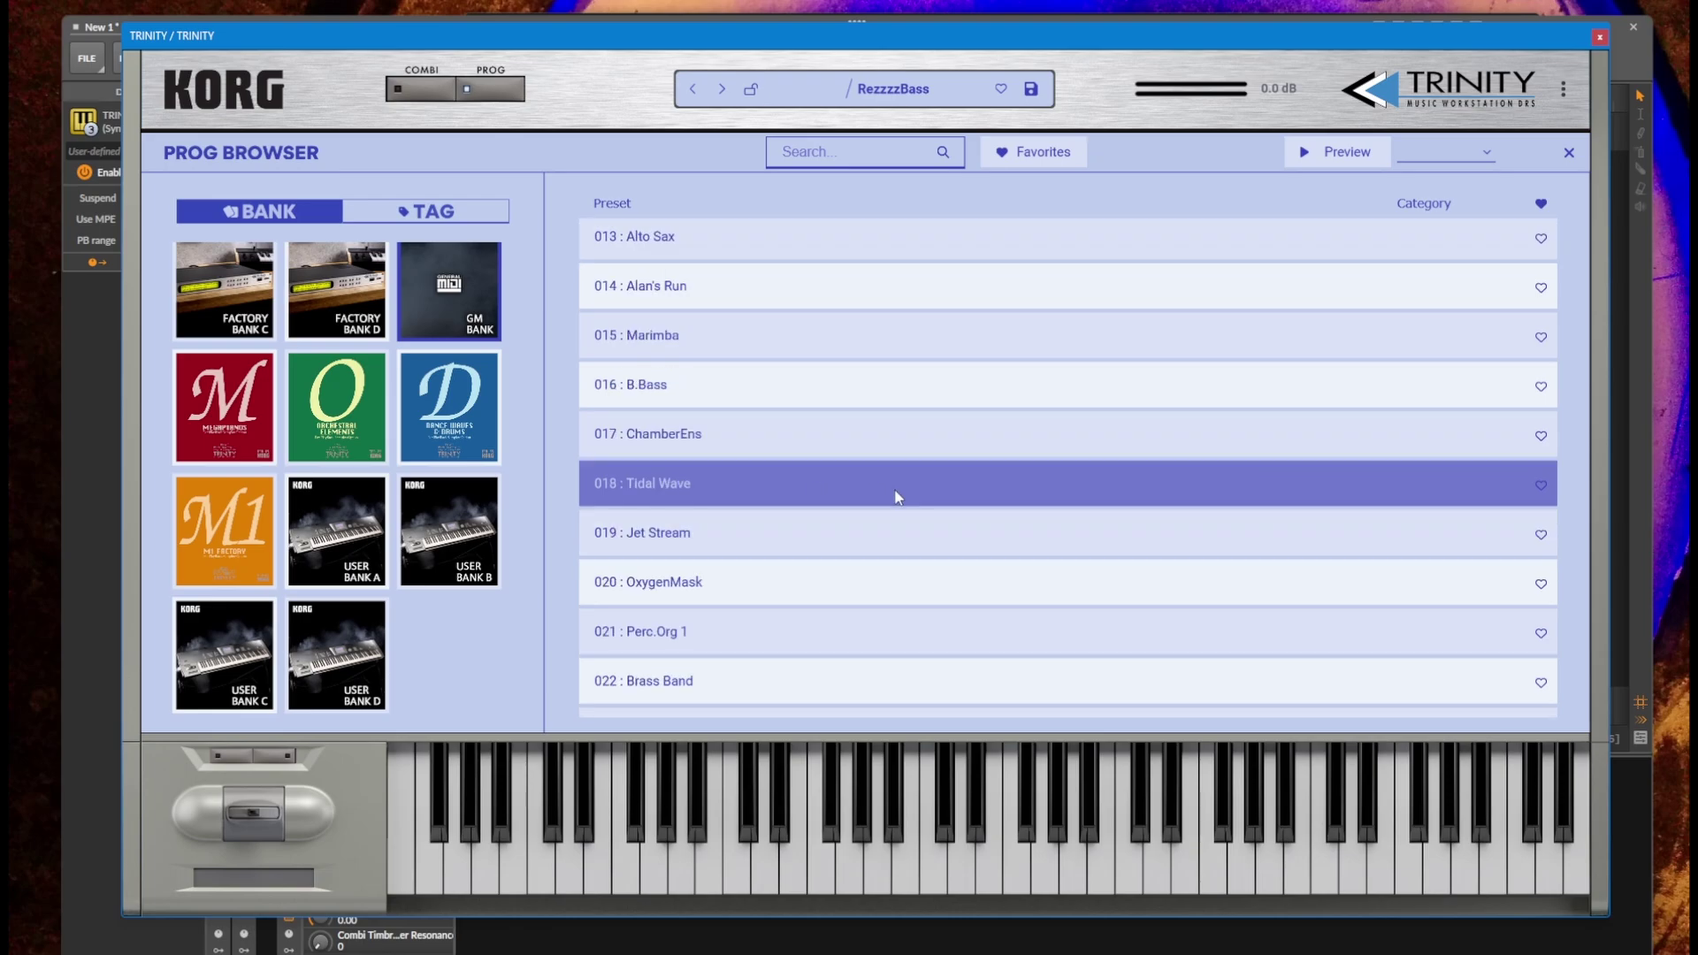
left_click(750, 287)
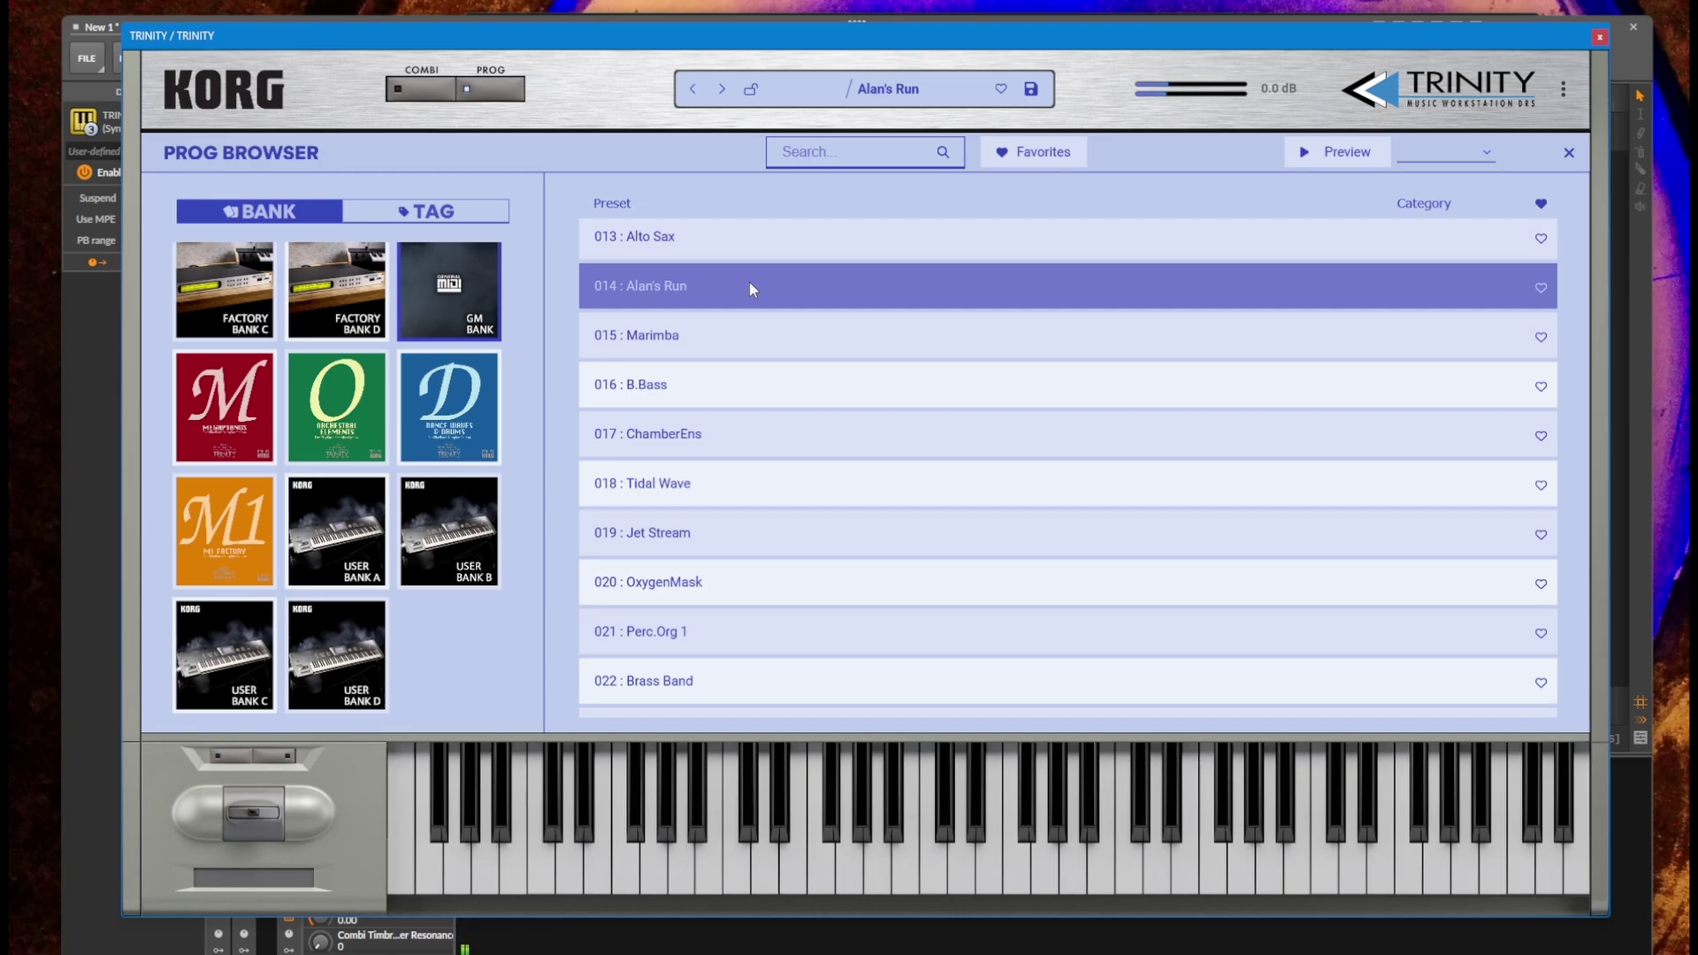
scroll(756, 358, "down", 3)
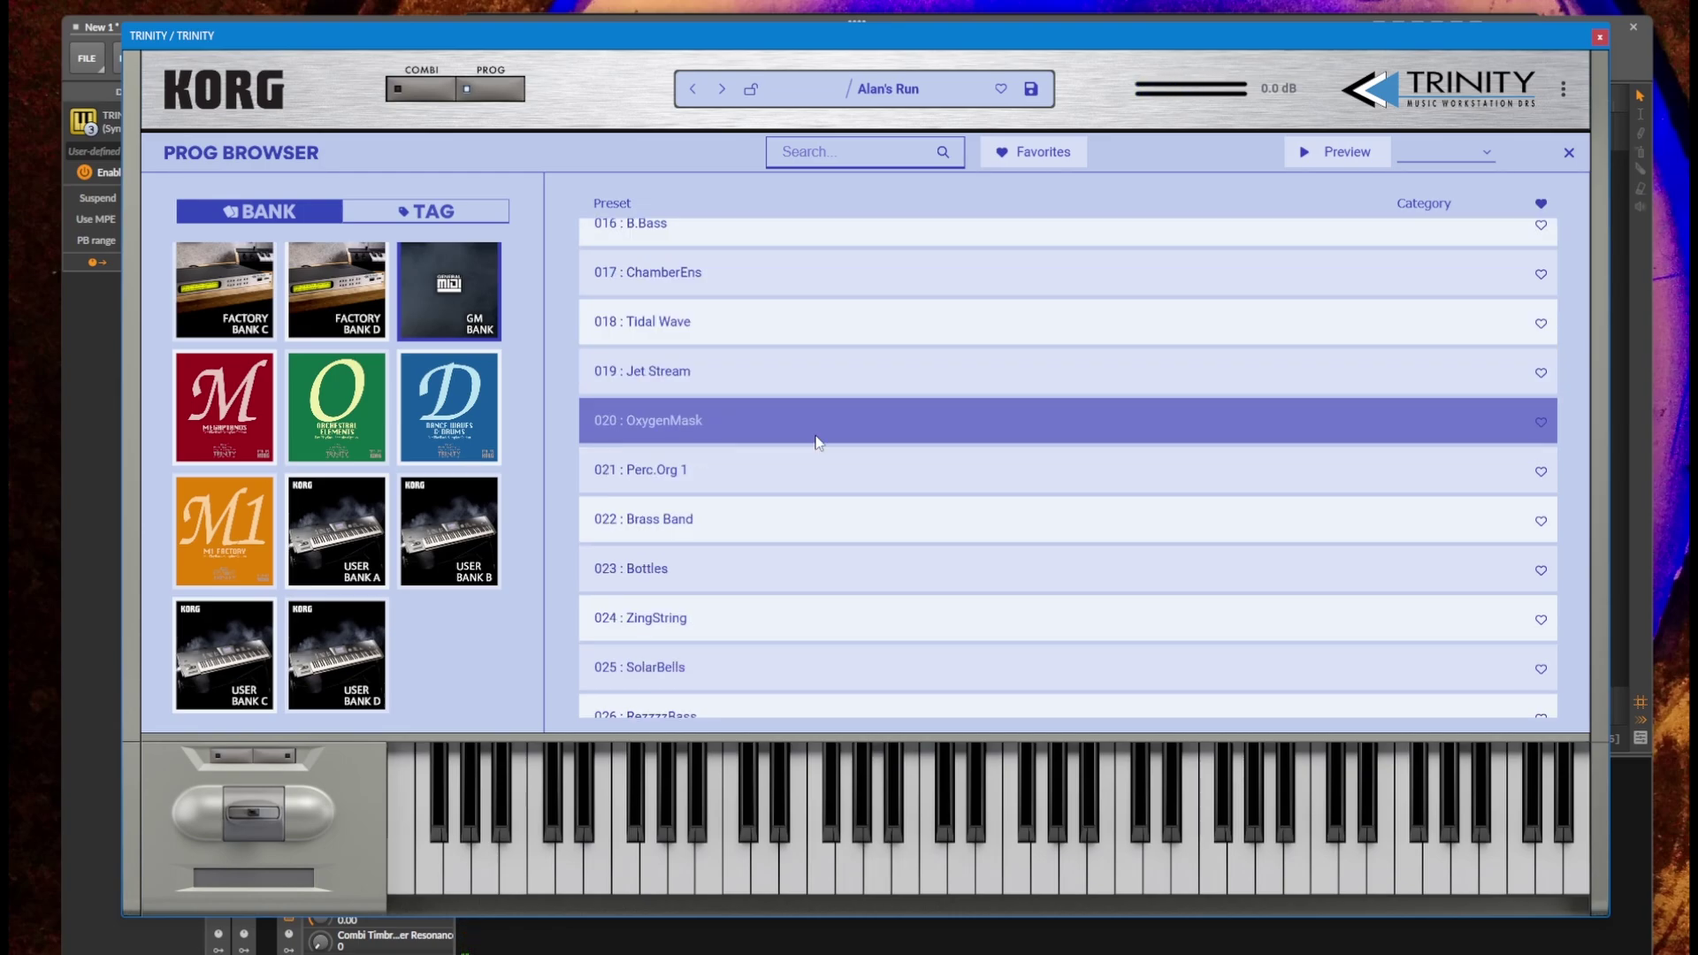
scroll(814, 433, "down", 3)
left_click(762, 549)
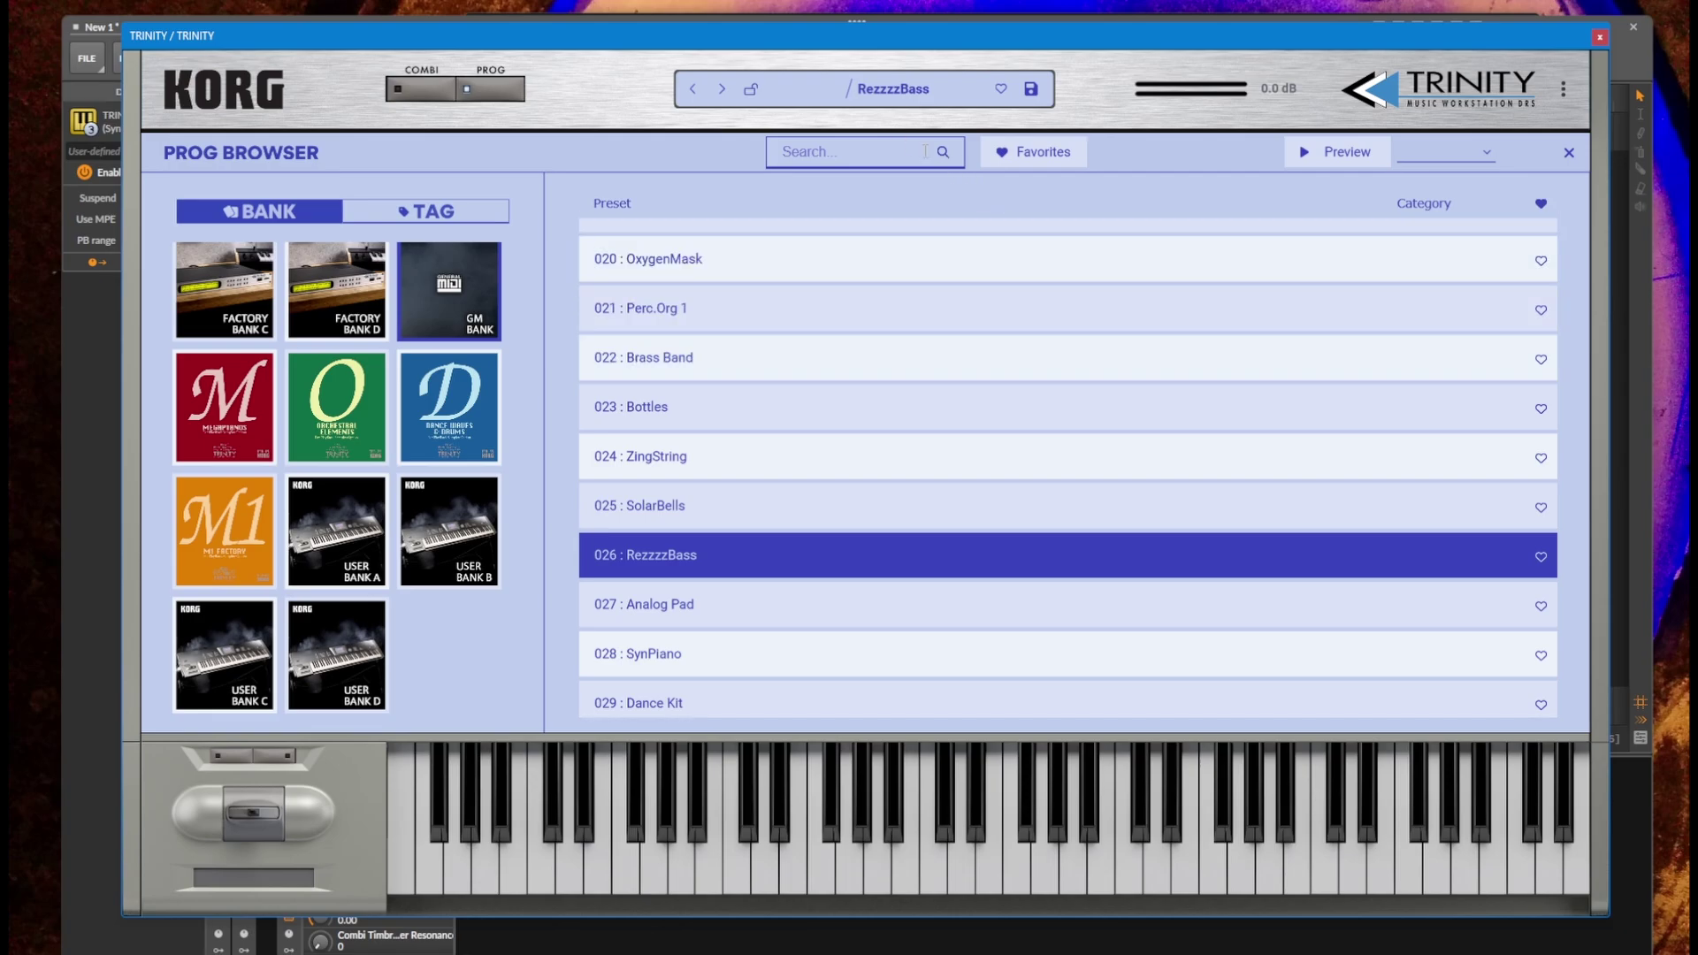
Set the save destination for RezzzzBass to bank USR-B, number 002
left_click(1030, 88)
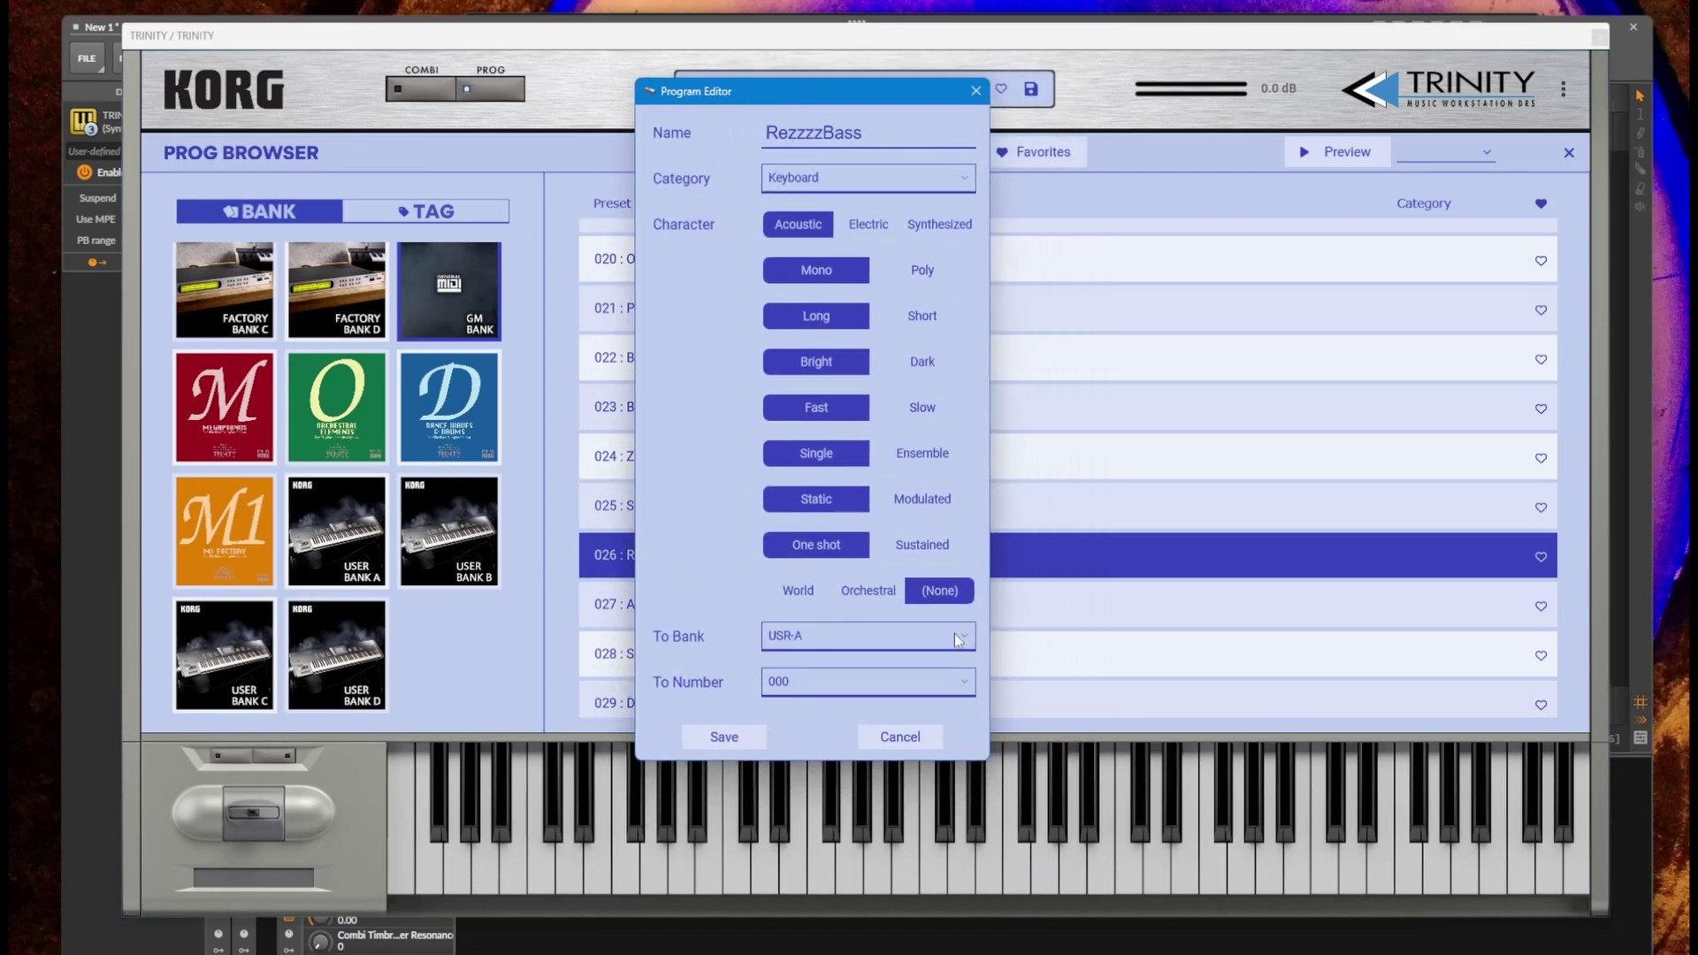
left_click(959, 638)
left_click(836, 684)
left_click(968, 689)
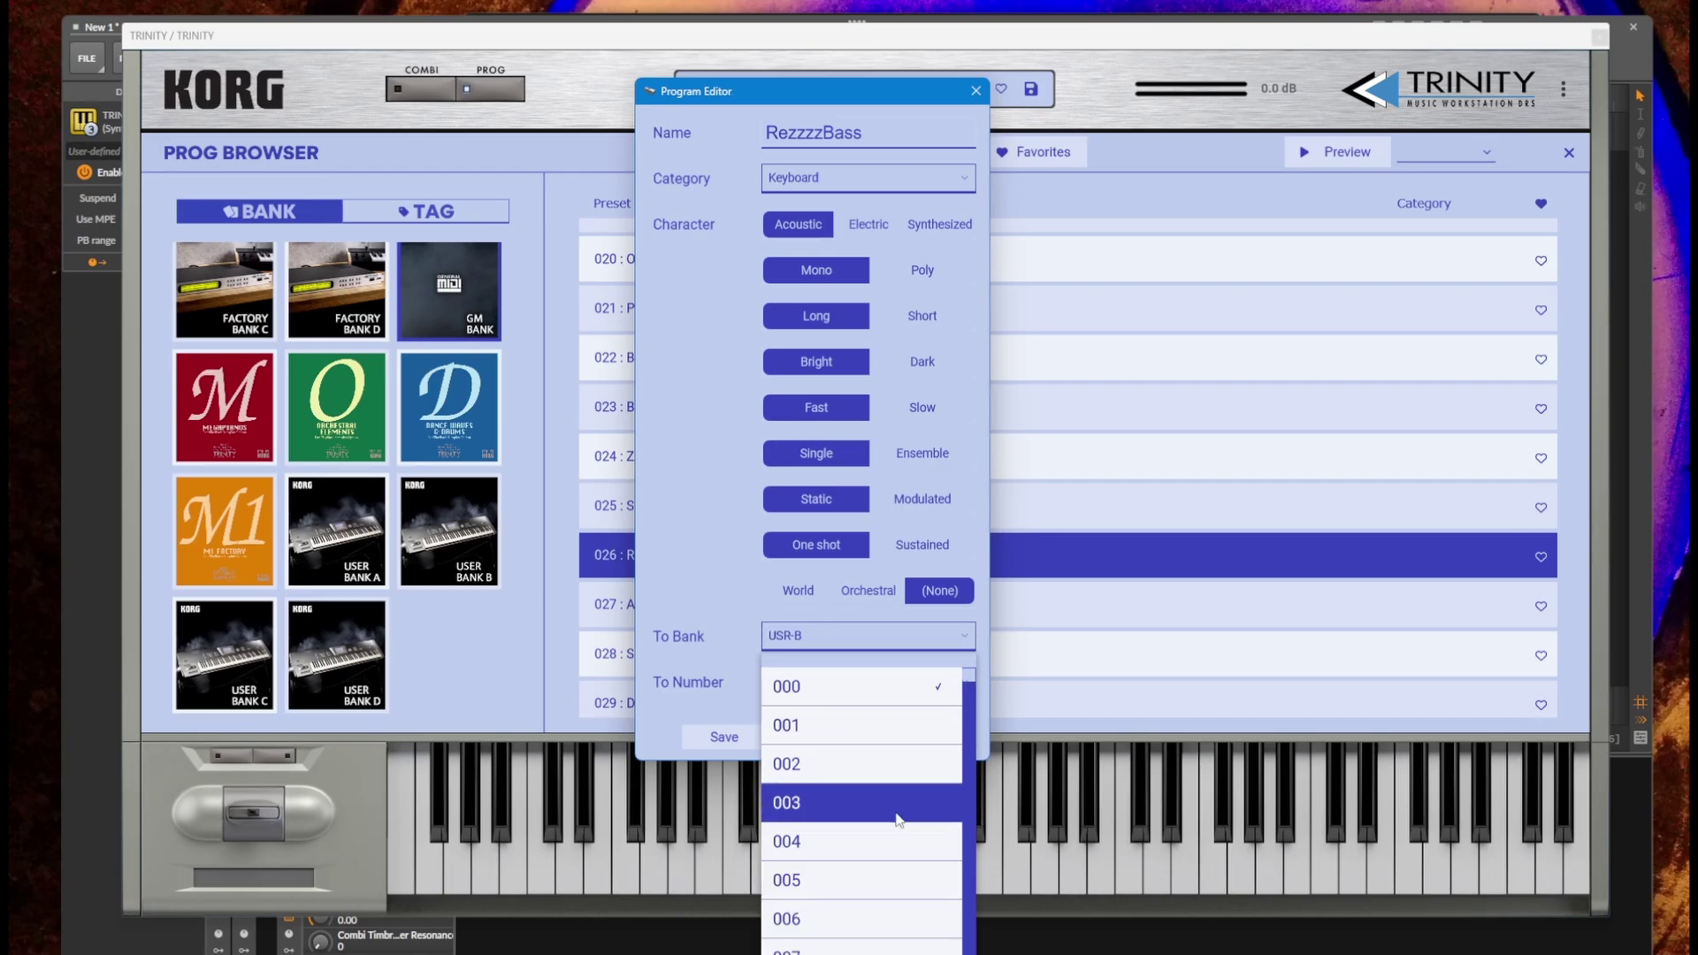
scroll(893, 800, "down", 2)
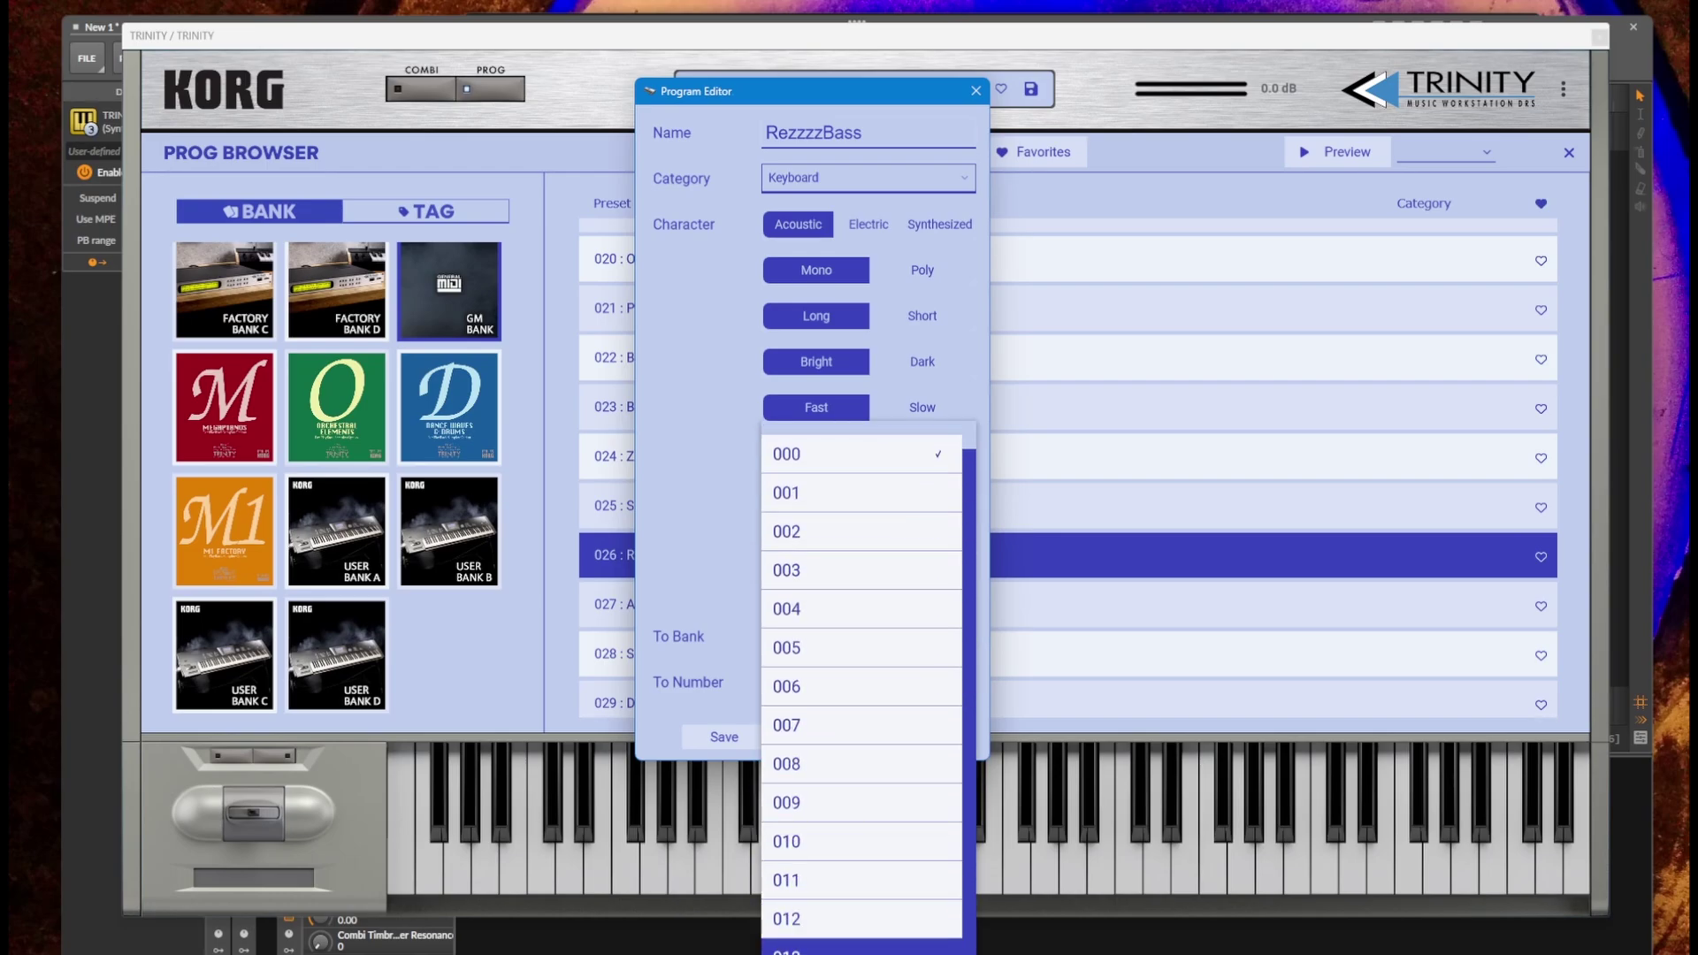
left_click(863, 538)
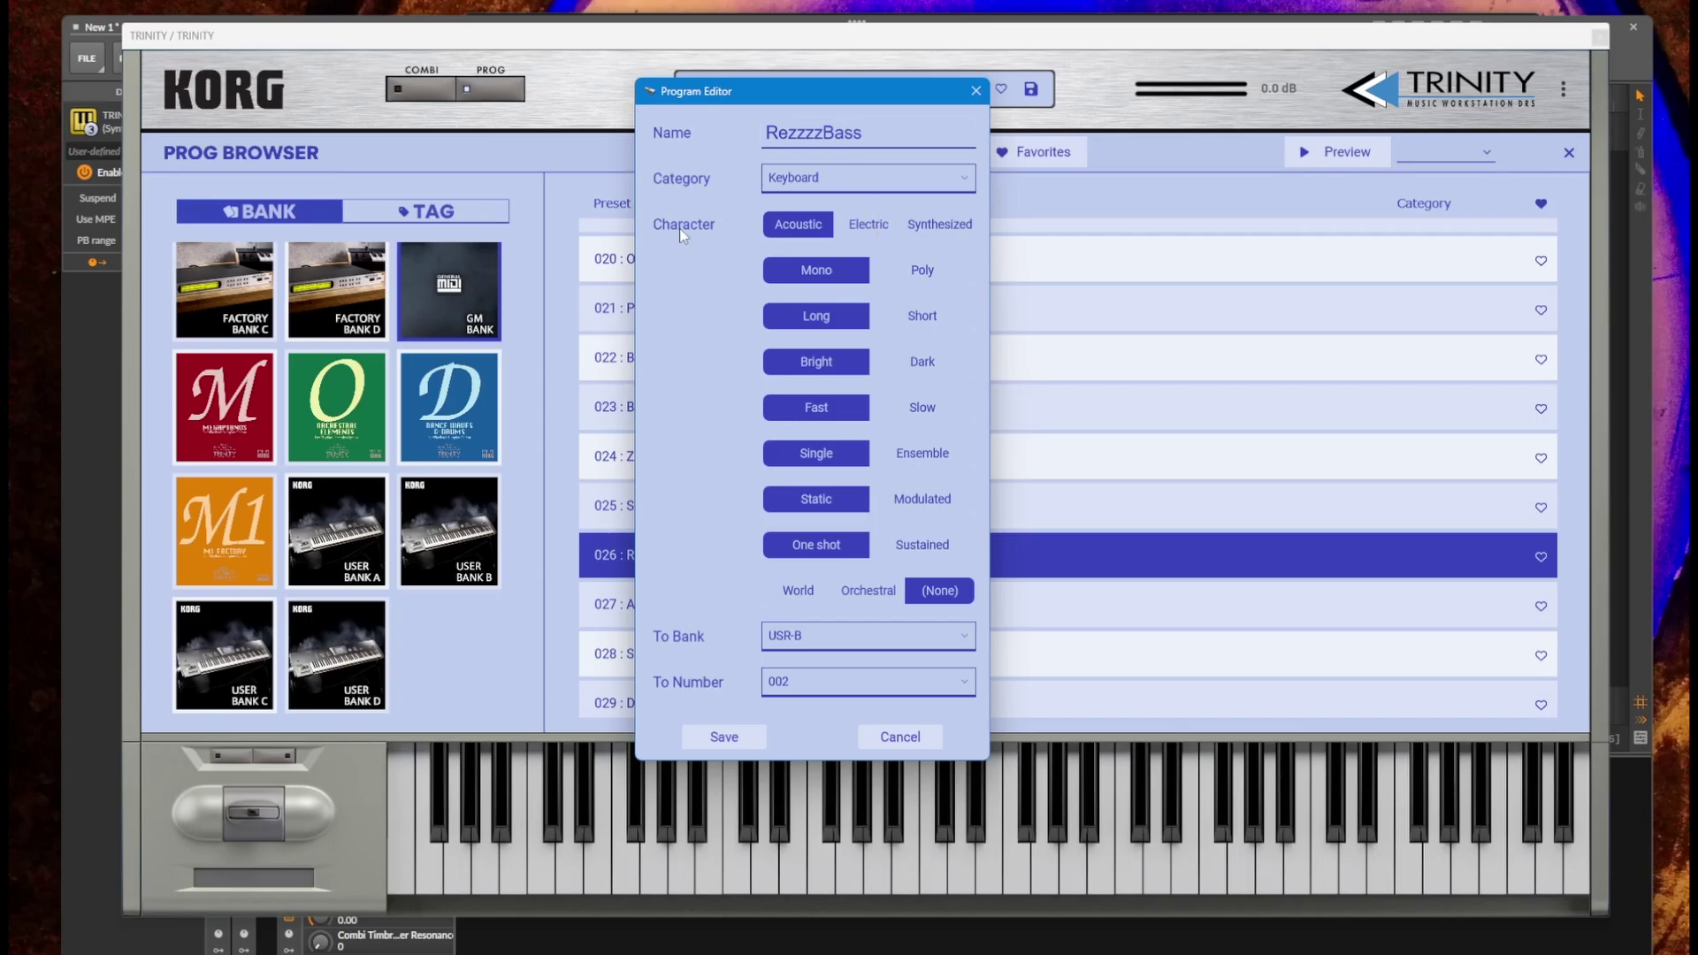
Tag it Synthesized, Dark, Slow, Modulated and Sustained, then save, overwriting slot 002
left_click(959, 230)
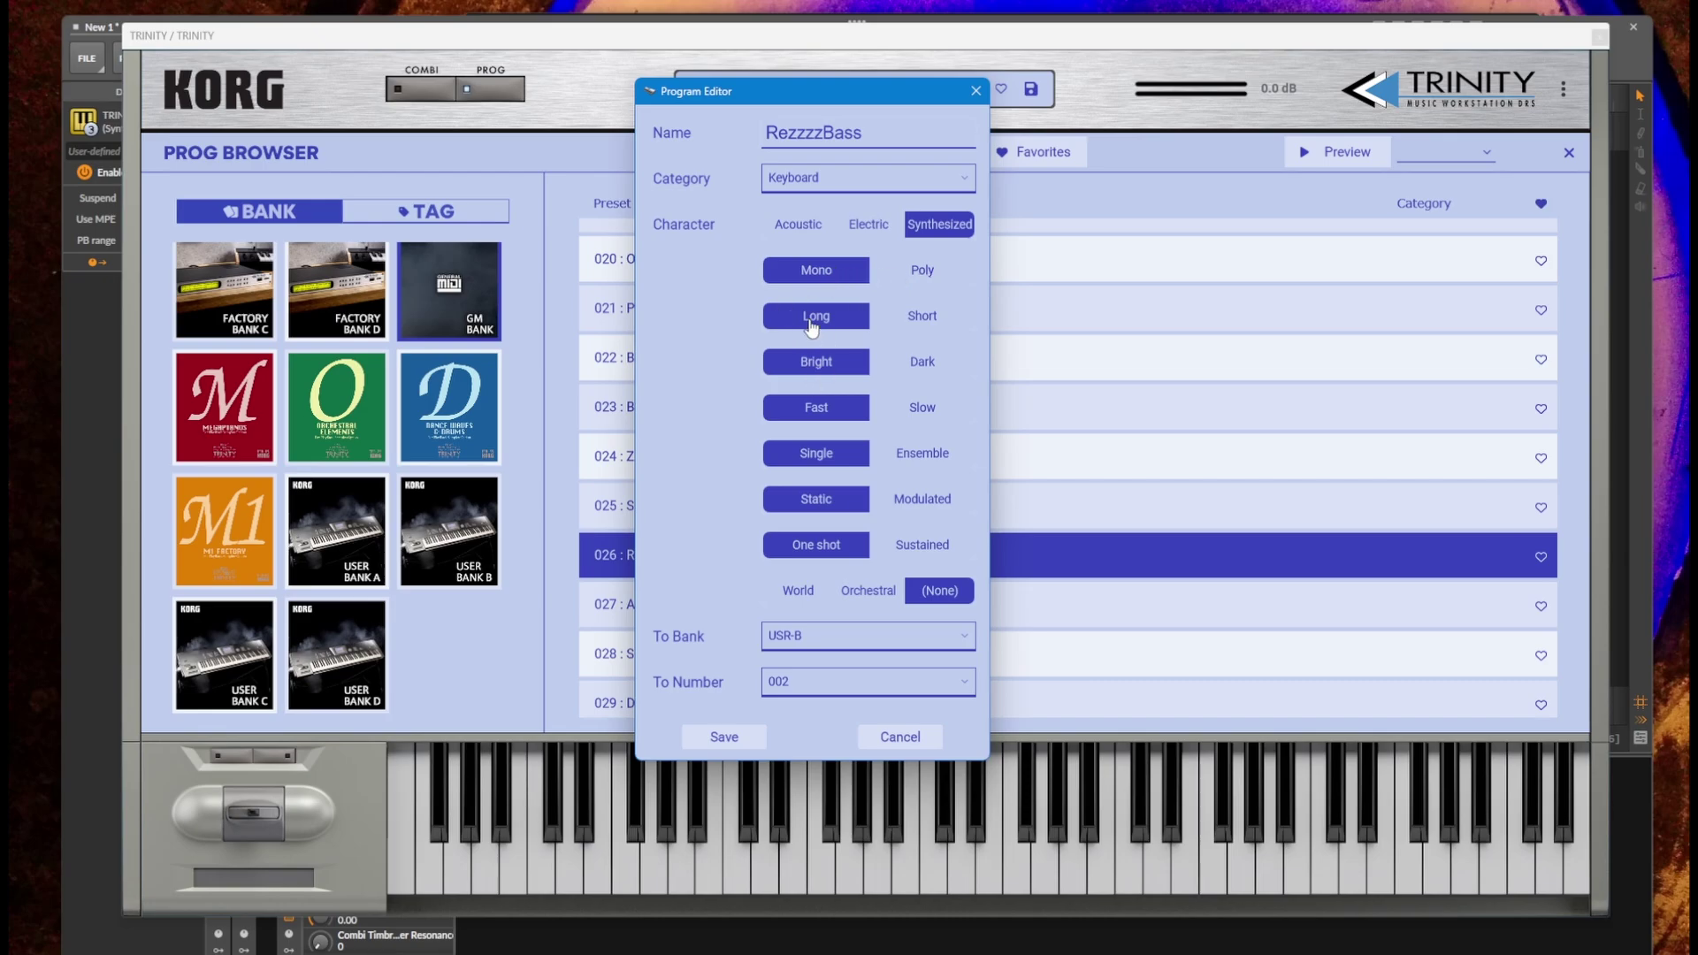
left_click(925, 369)
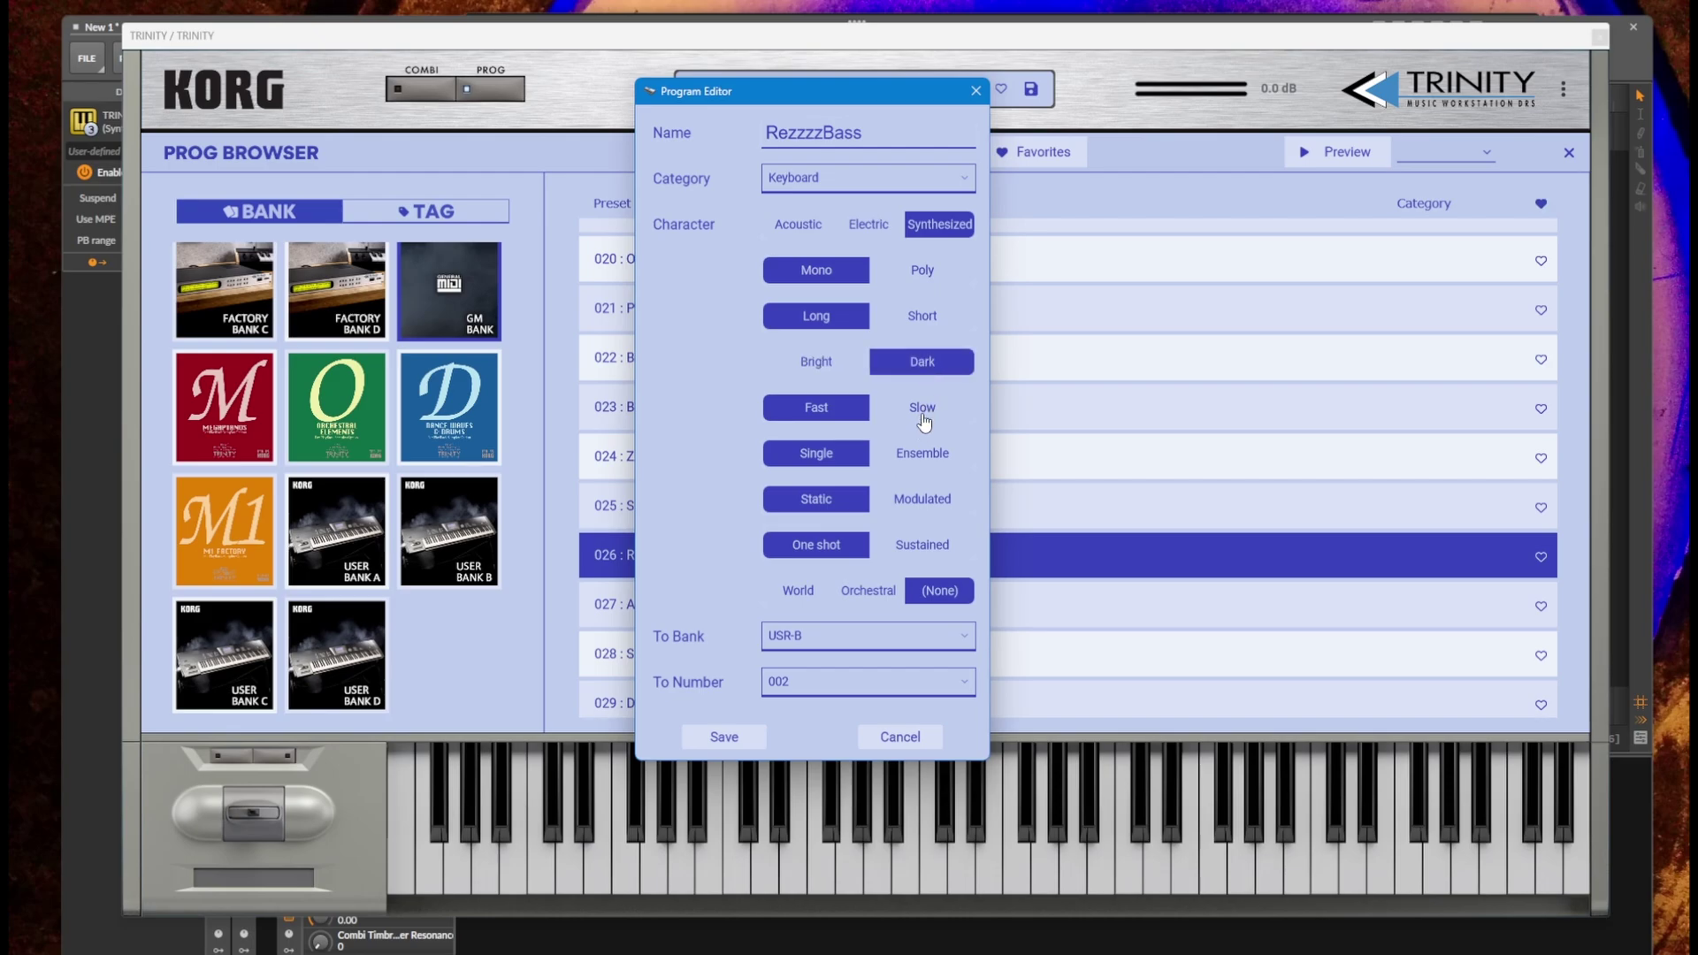
left_click(922, 409)
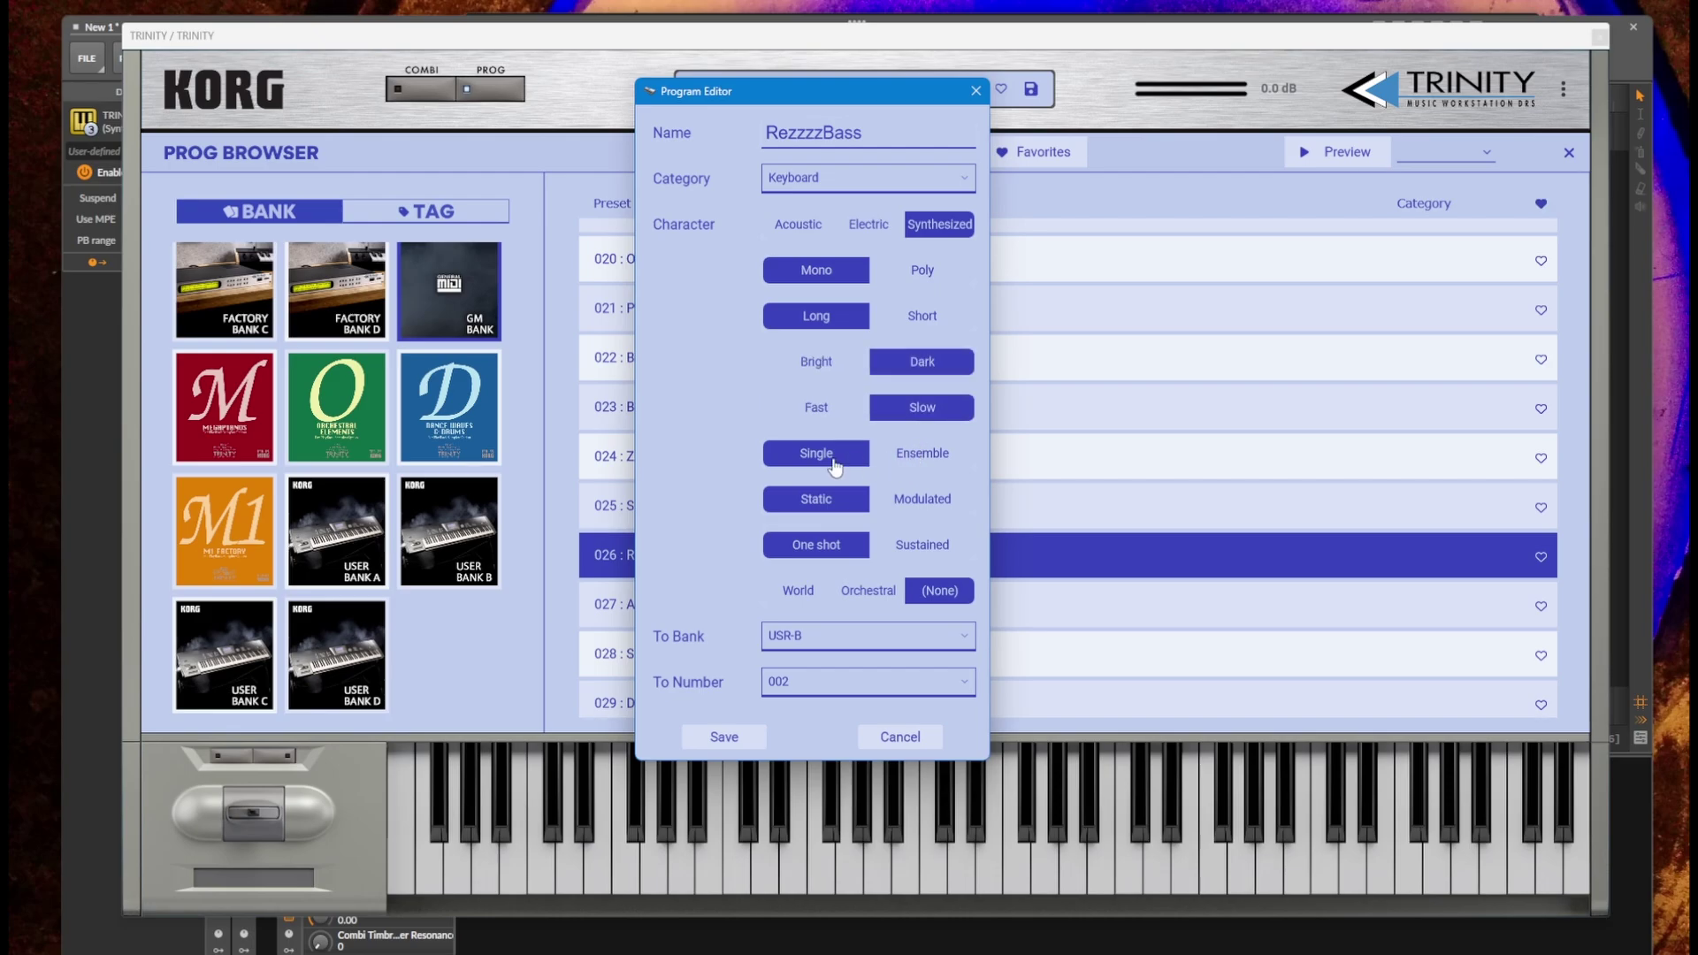
left_click(930, 502)
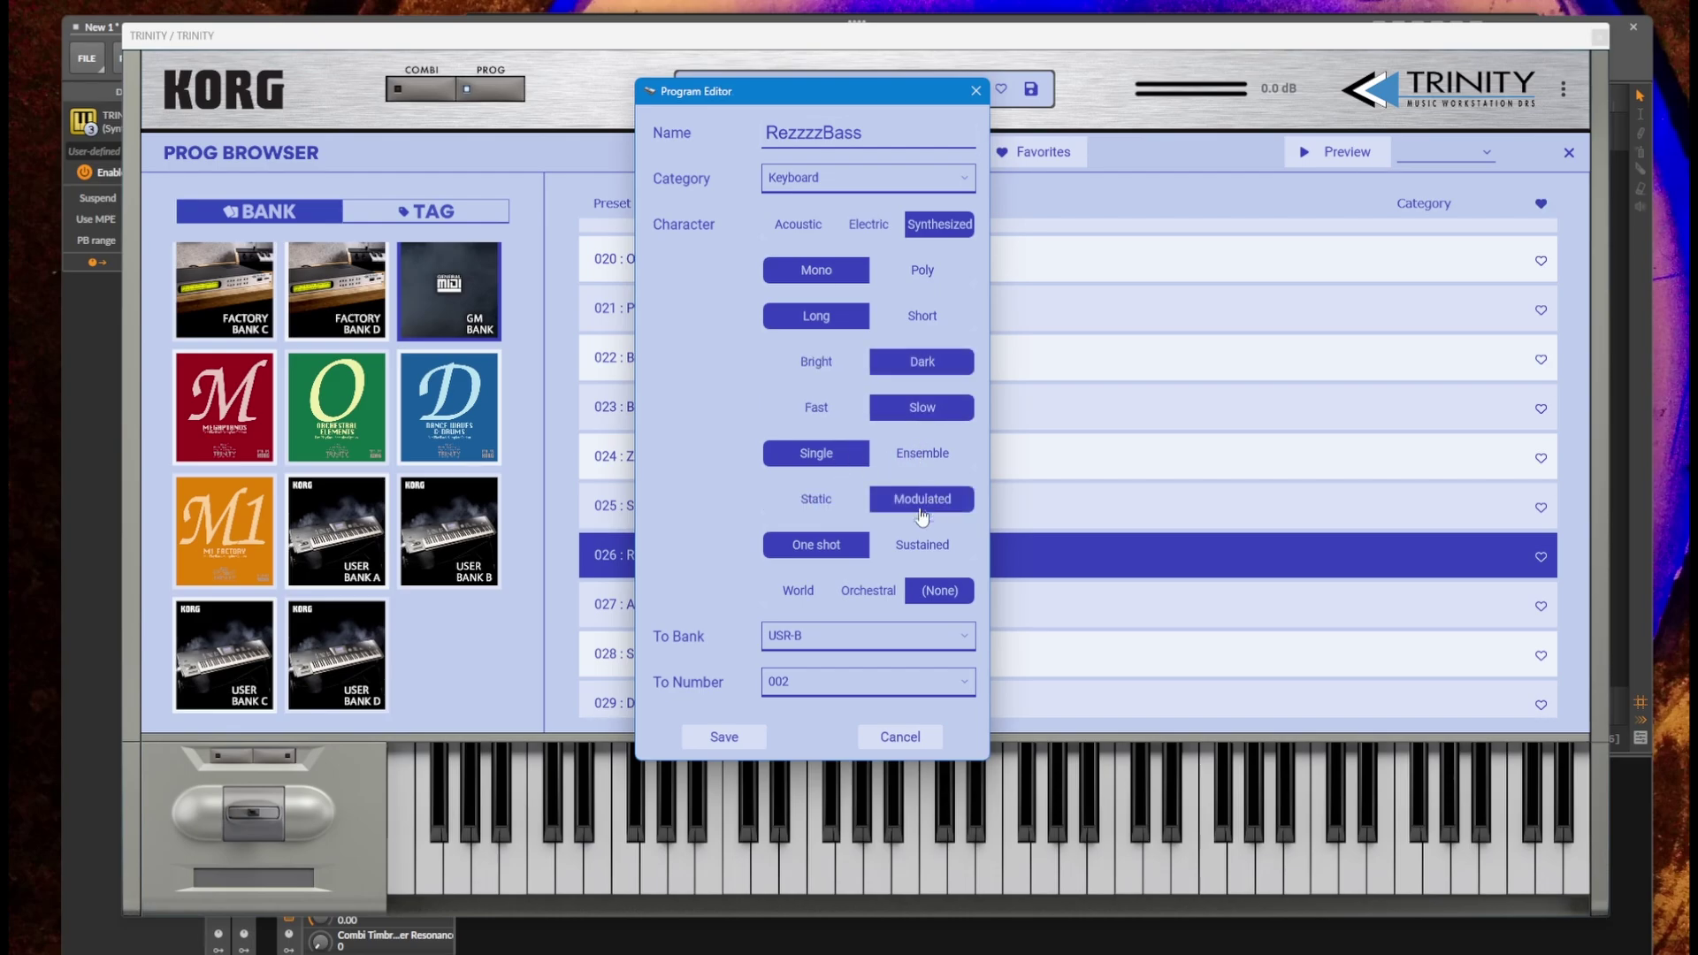
left_click(924, 546)
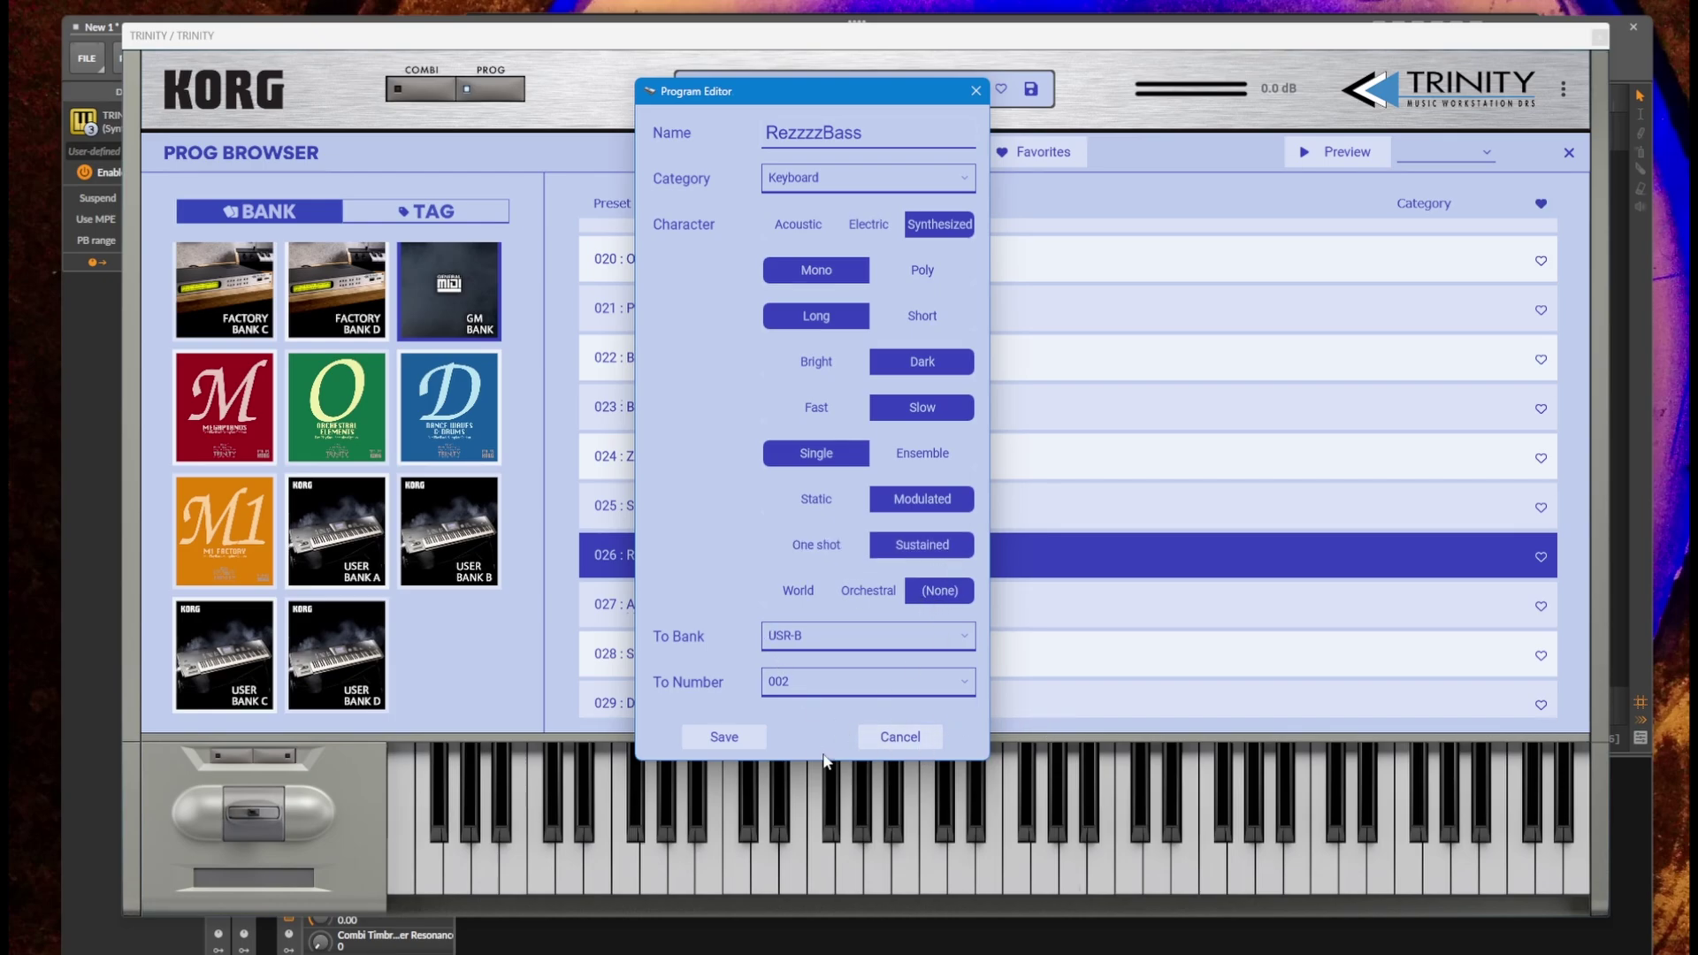
left_click(739, 740)
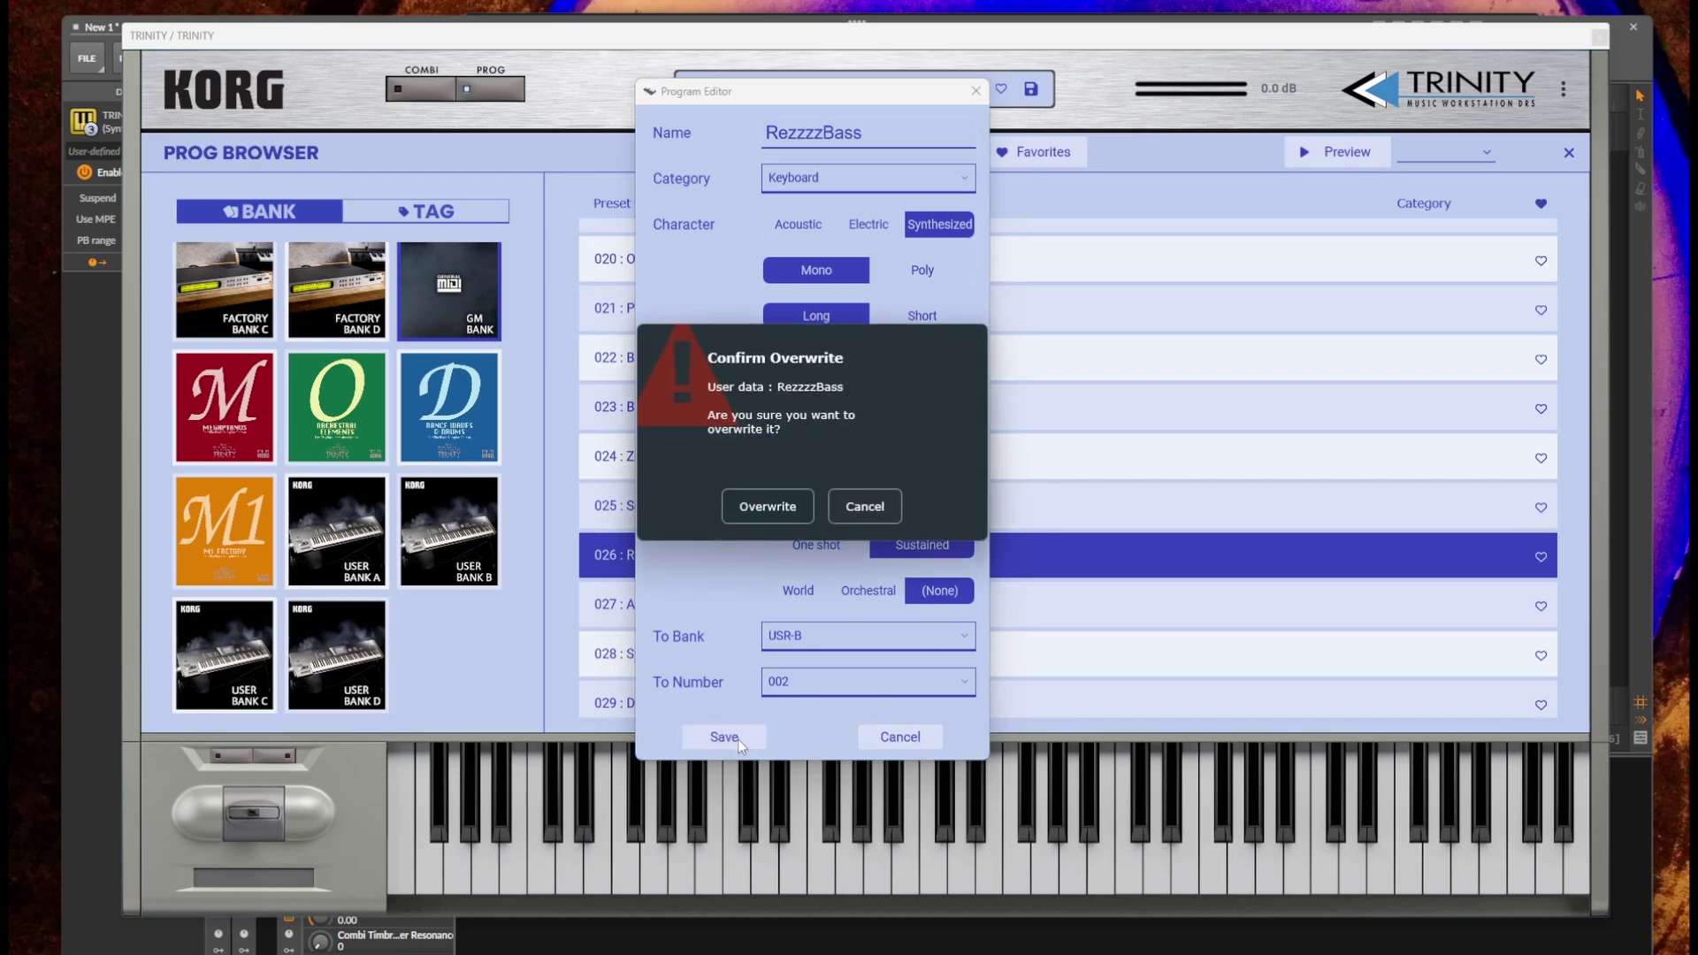
left_click(805, 504)
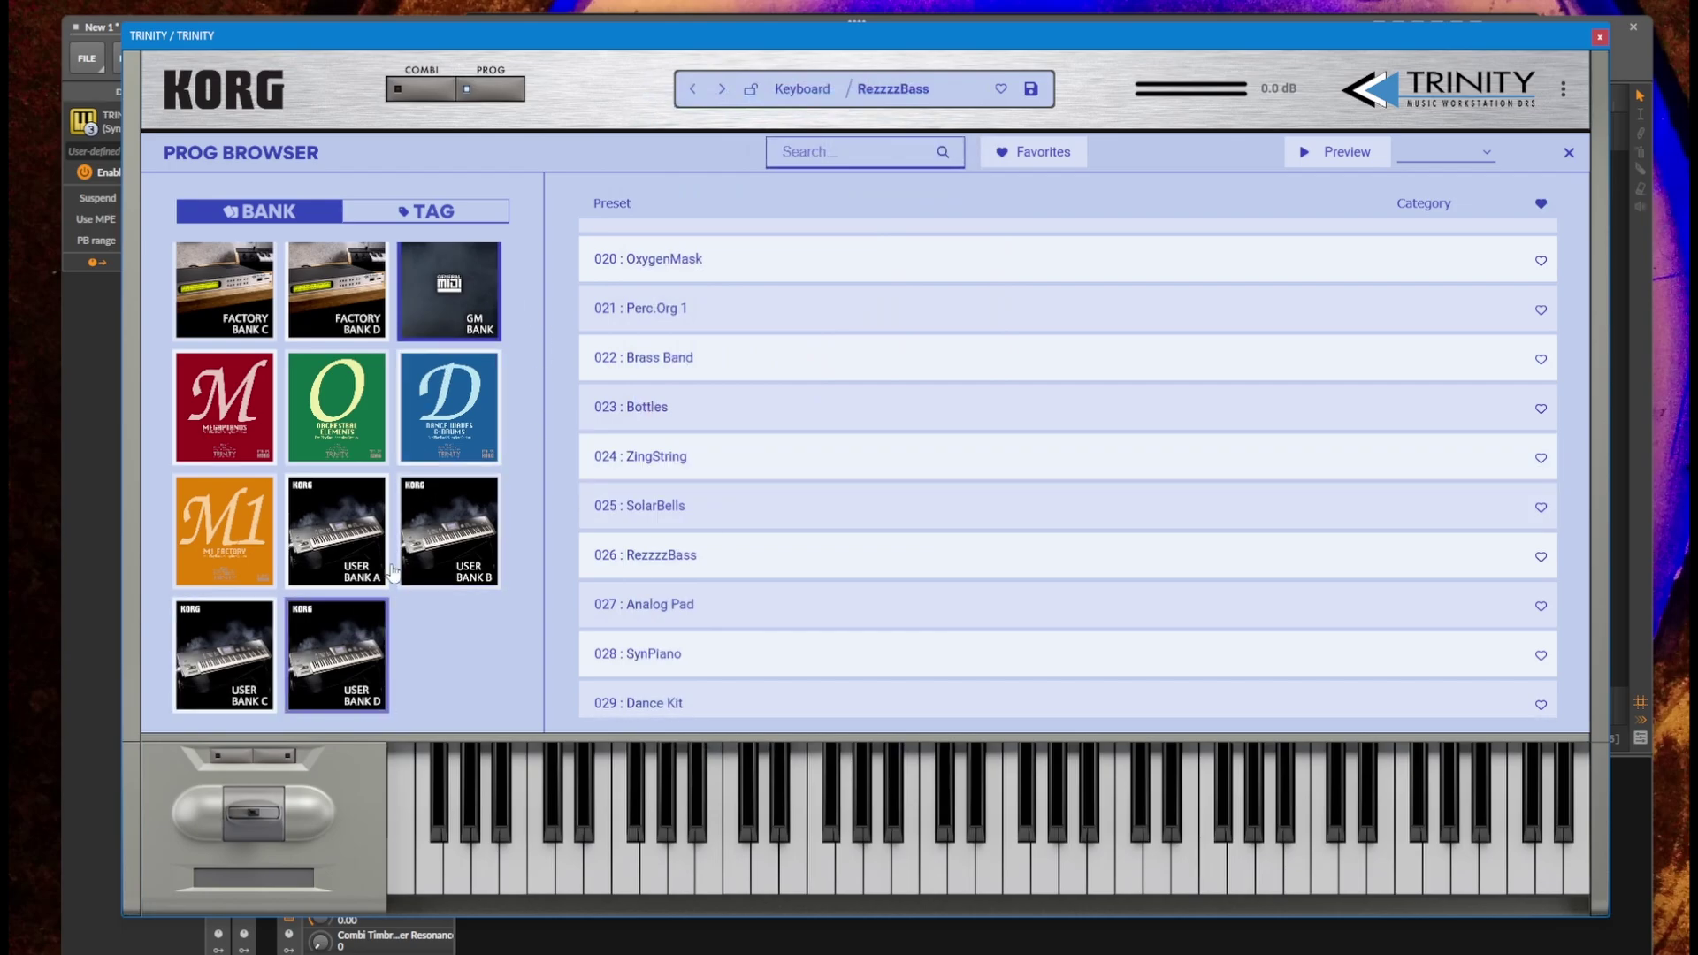
Open User Bank B and load RezzzzBass from slot 002
left_click(438, 528)
scroll(857, 363, "up", 7)
left_click(739, 341)
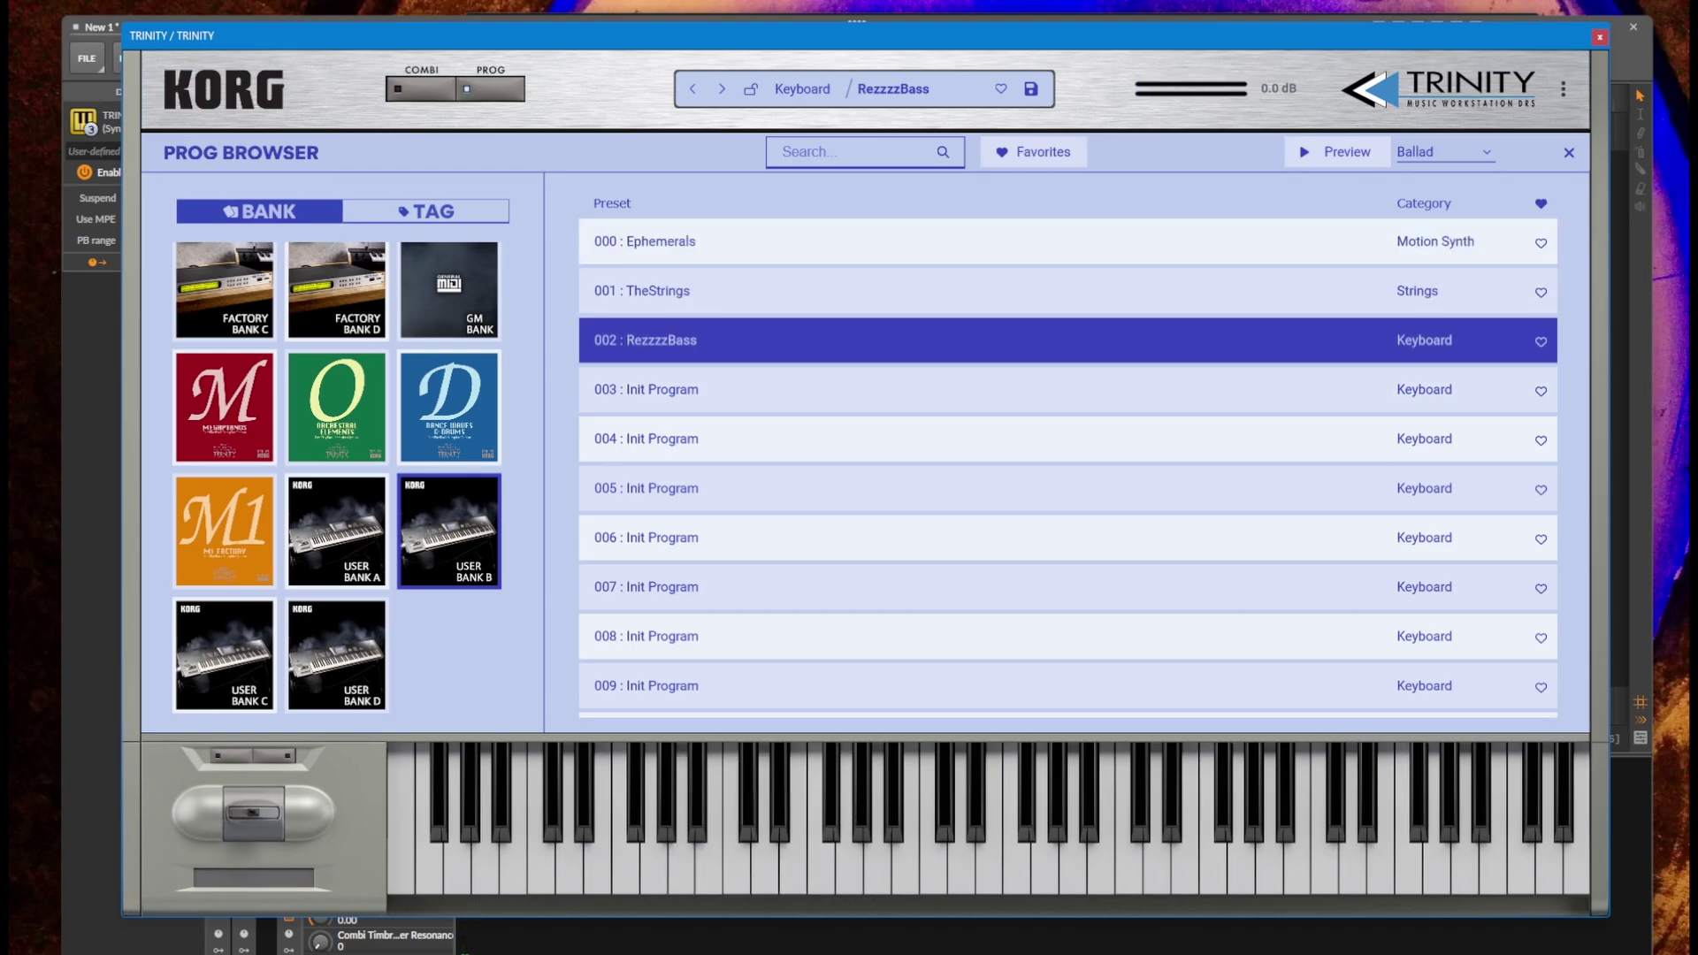
Return to File Explorer at KORG > TRINITY > Presets > PCGData, listing GENERAL.PCG and TRIRACK1029.PCG
key("alt+Tab")
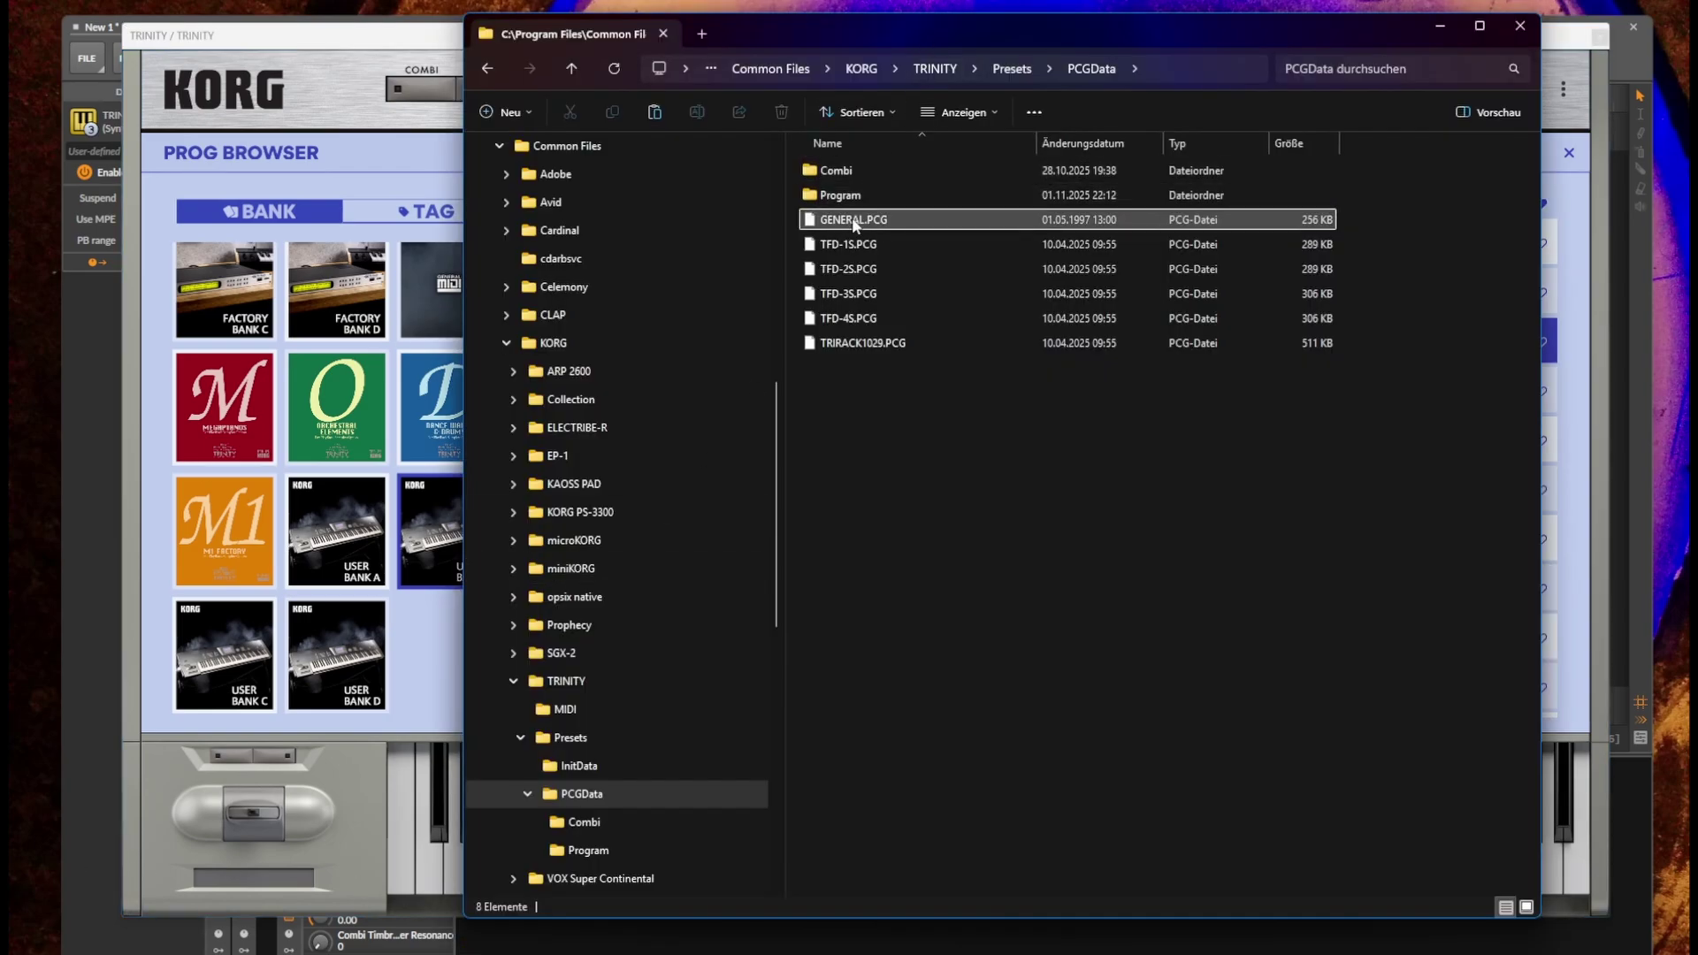